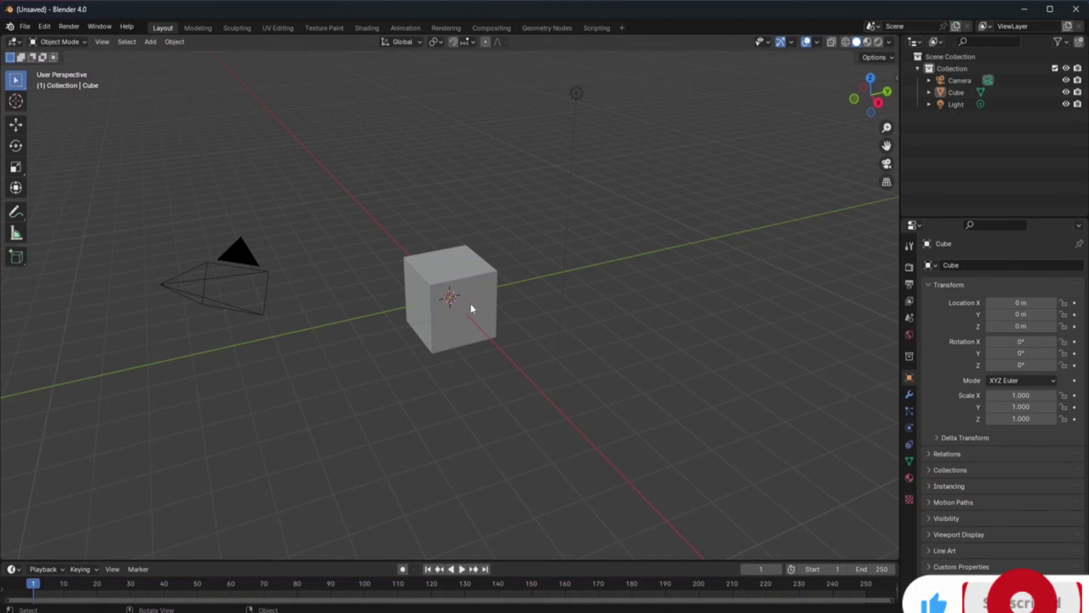
Delete the default cube from the scene
left_click(487, 304)
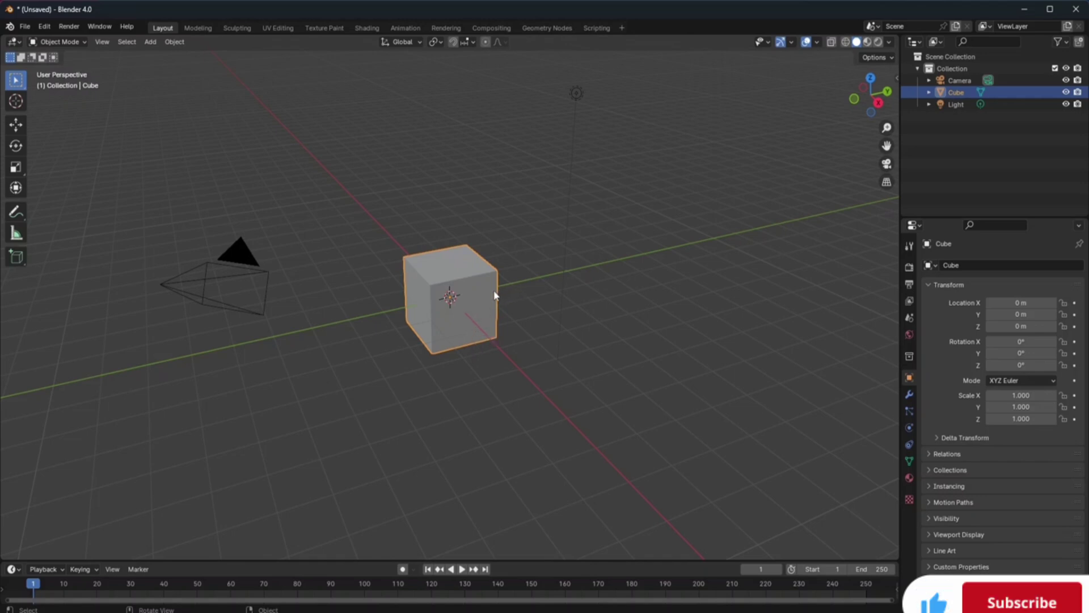
right_click(480, 297)
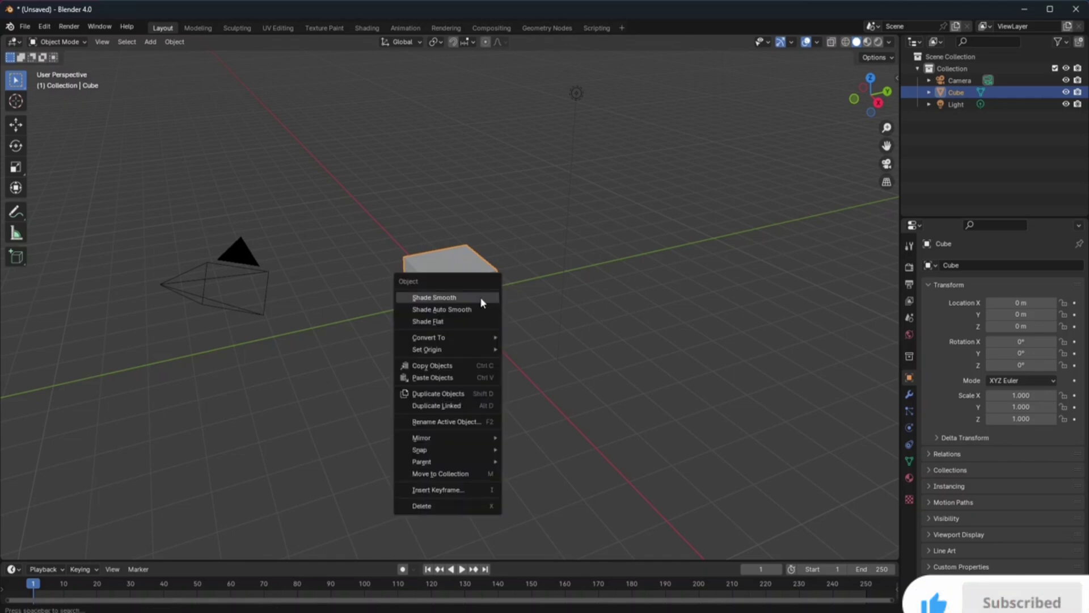
left_click(434, 505)
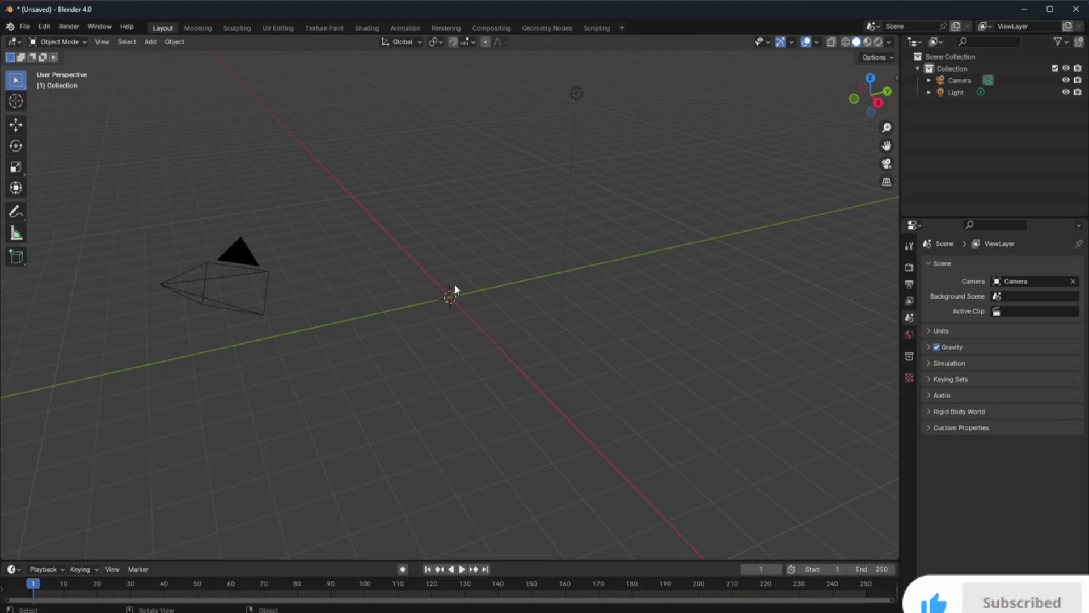
Delete the camera from the scene
left_click(242, 258)
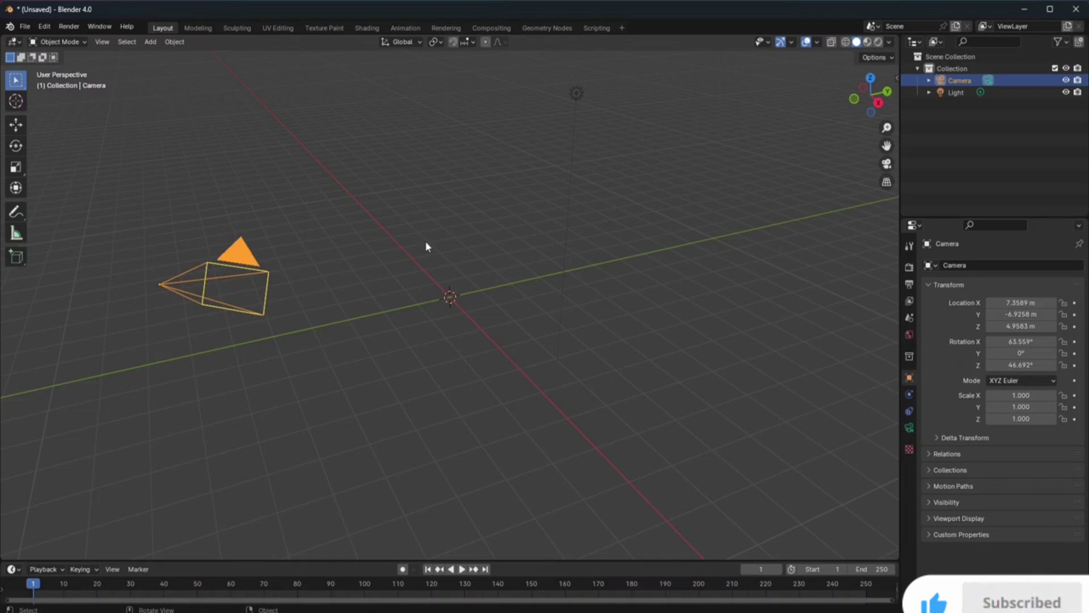
key("x")
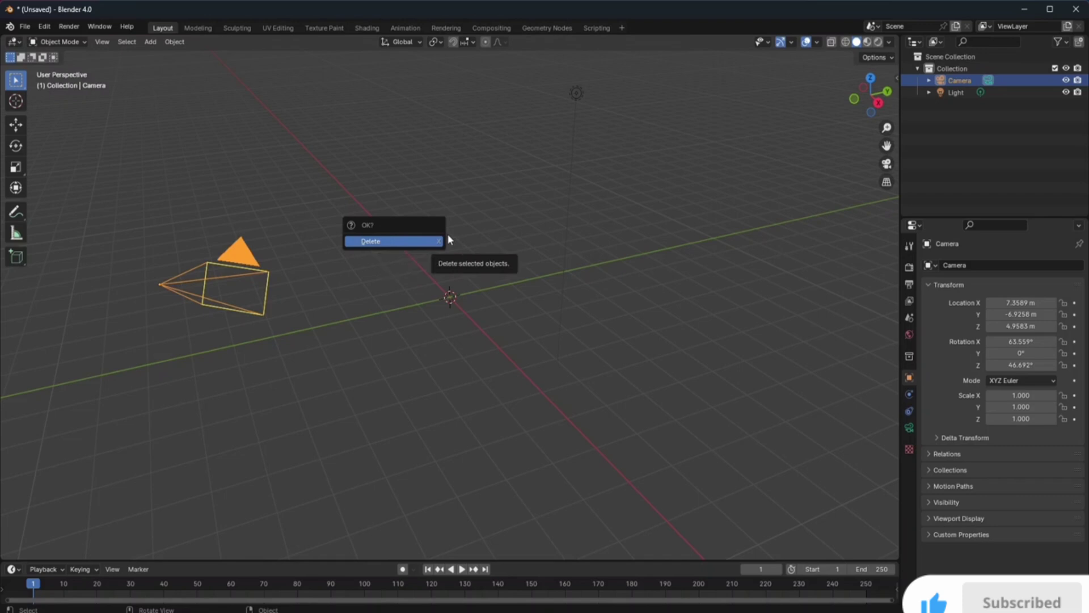
left_click(390, 243)
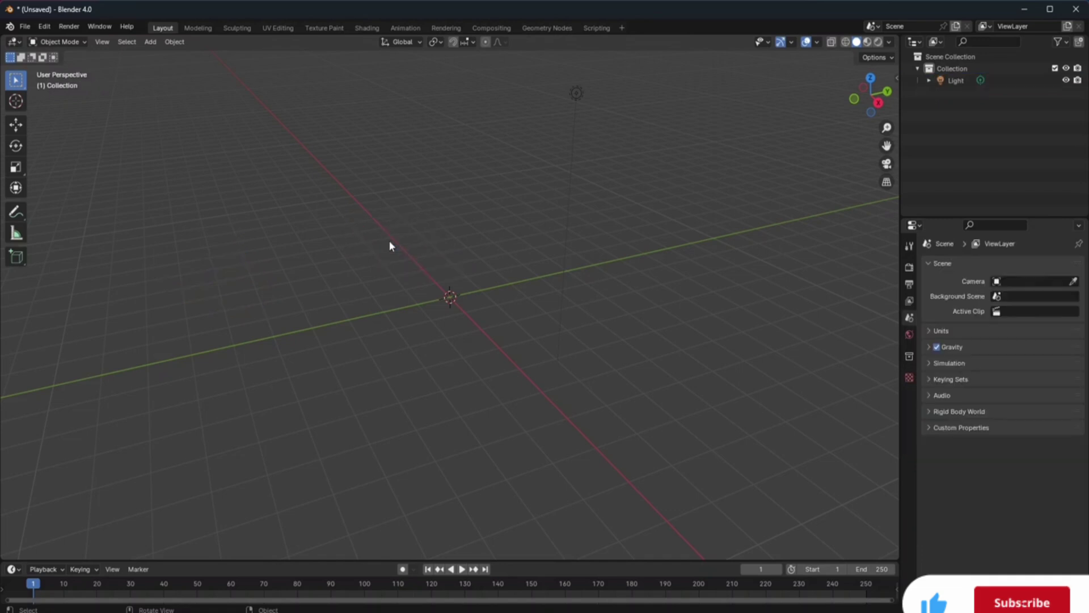
Delete the light from the scene and undo that deletion
left_click(577, 94)
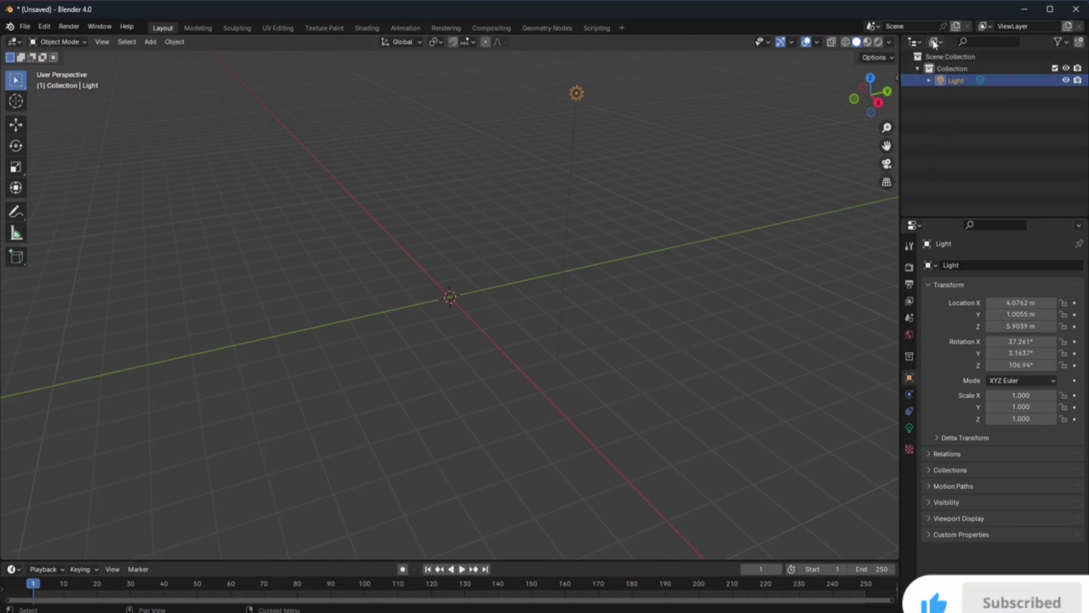
right_click(953, 83)
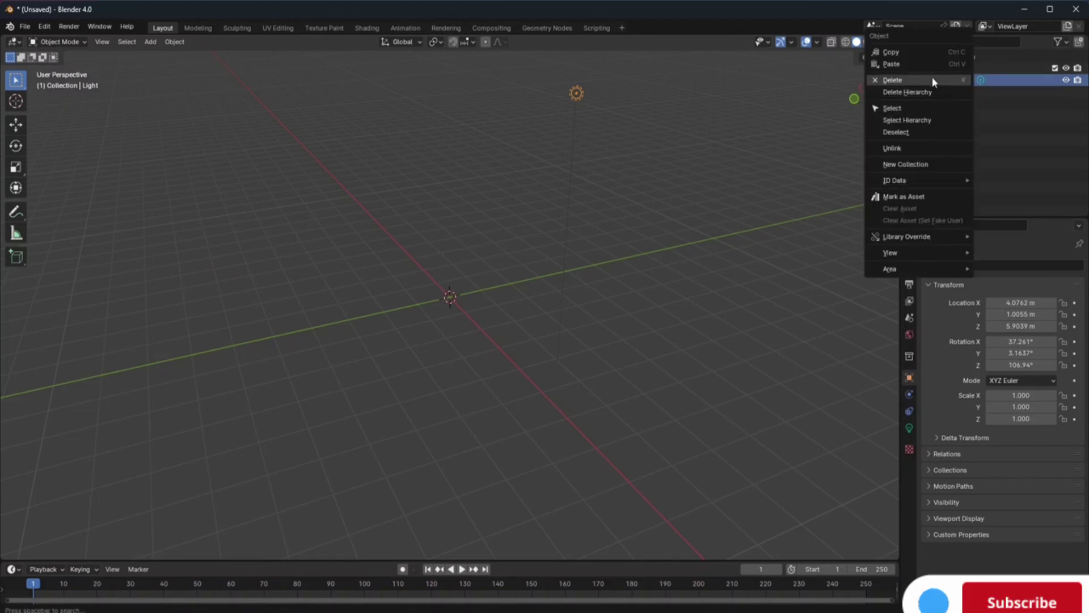
left_click(891, 81)
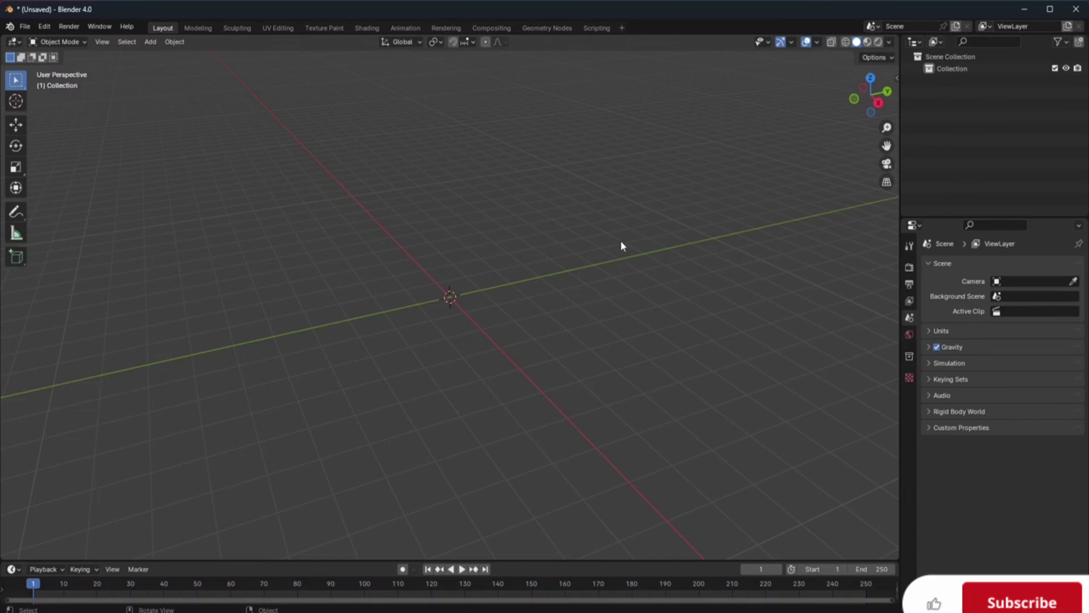
key("ctrl+z")
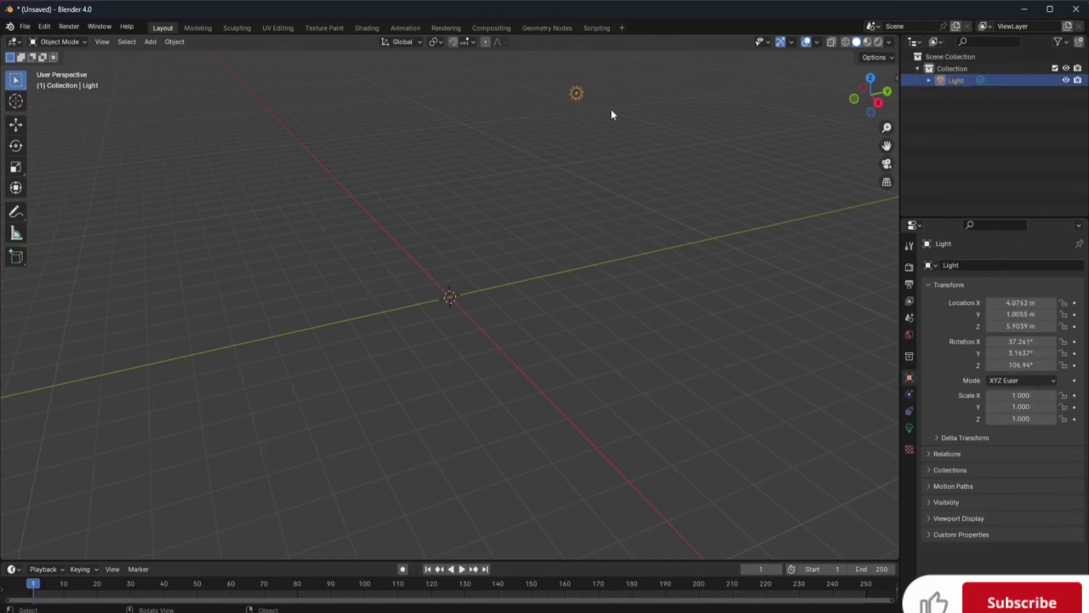
Select the restored light in the viewport and delete it again
left_click(580, 89)
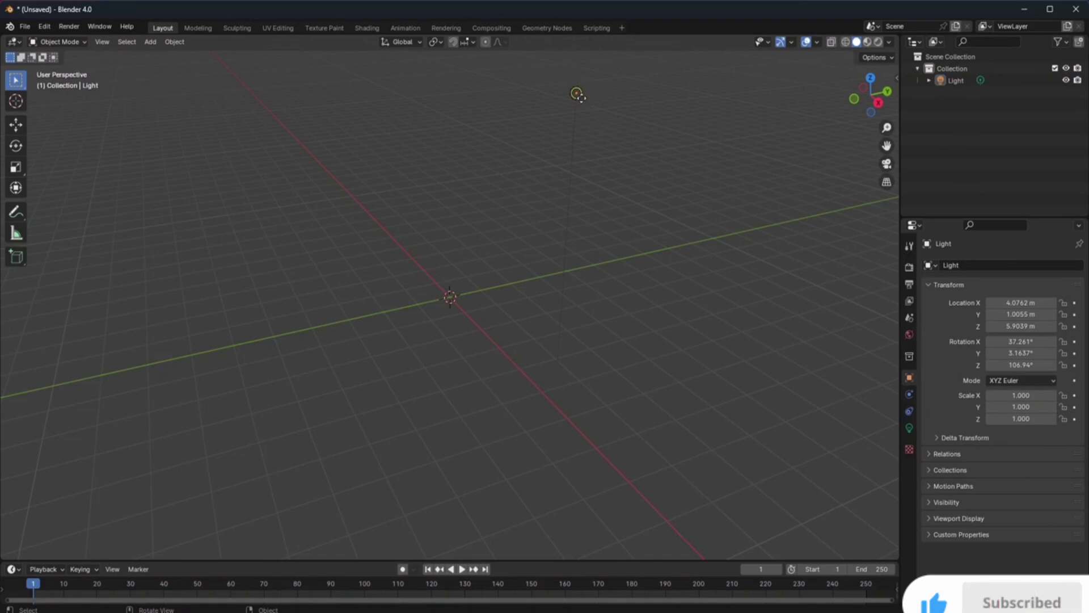
left_click(578, 94)
key("Delete")
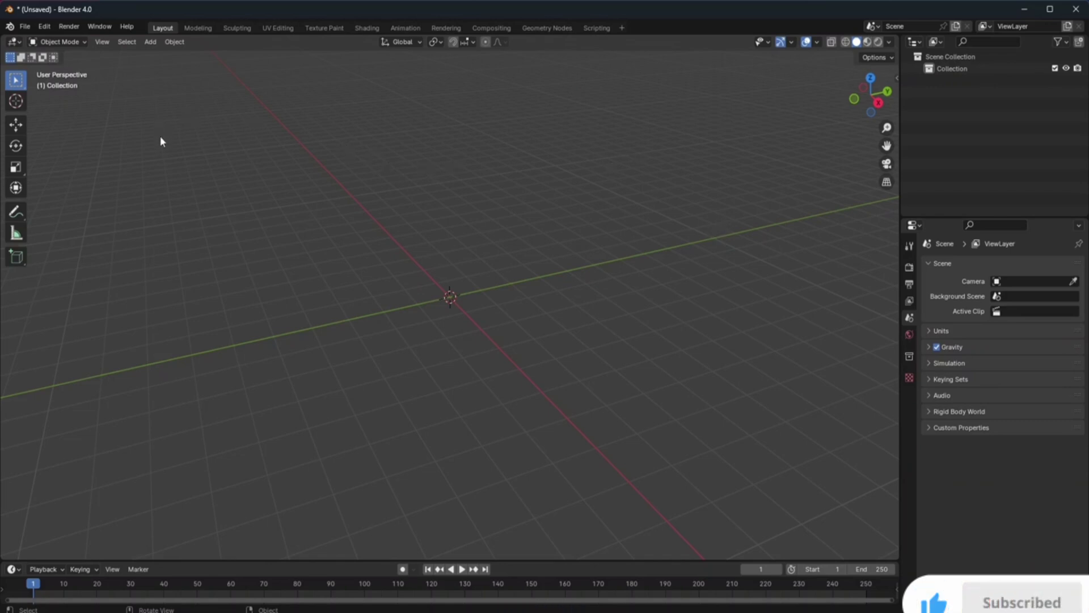
left_click(170, 43)
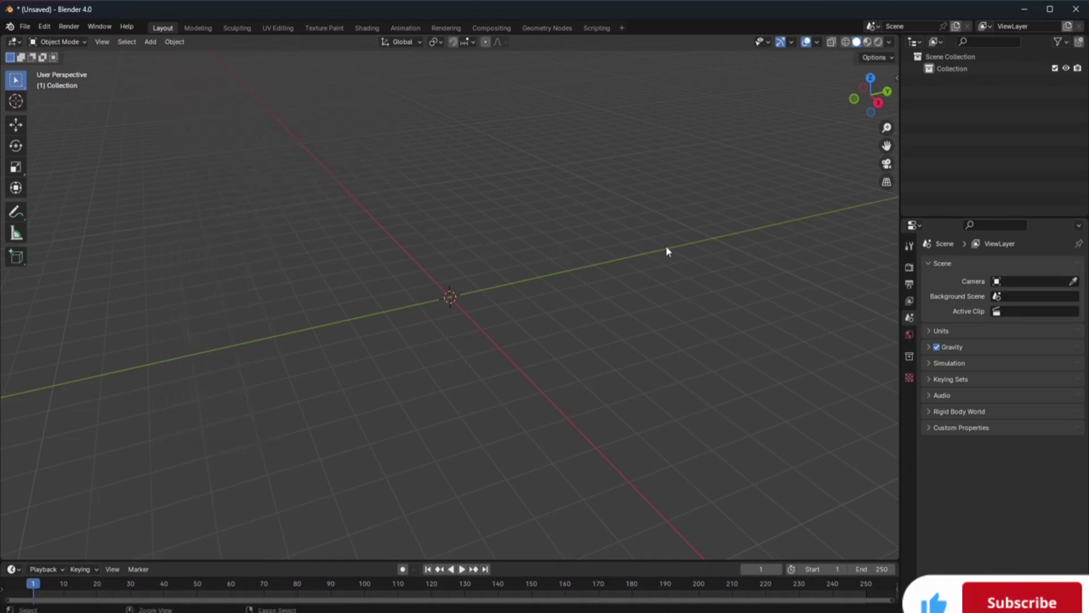
Undo the deletions of the light and the camera
key("ctrl+z")
key("ctrl+z")
key("ctrl+z")
key("ctrl+z")
key("ctrl+z")
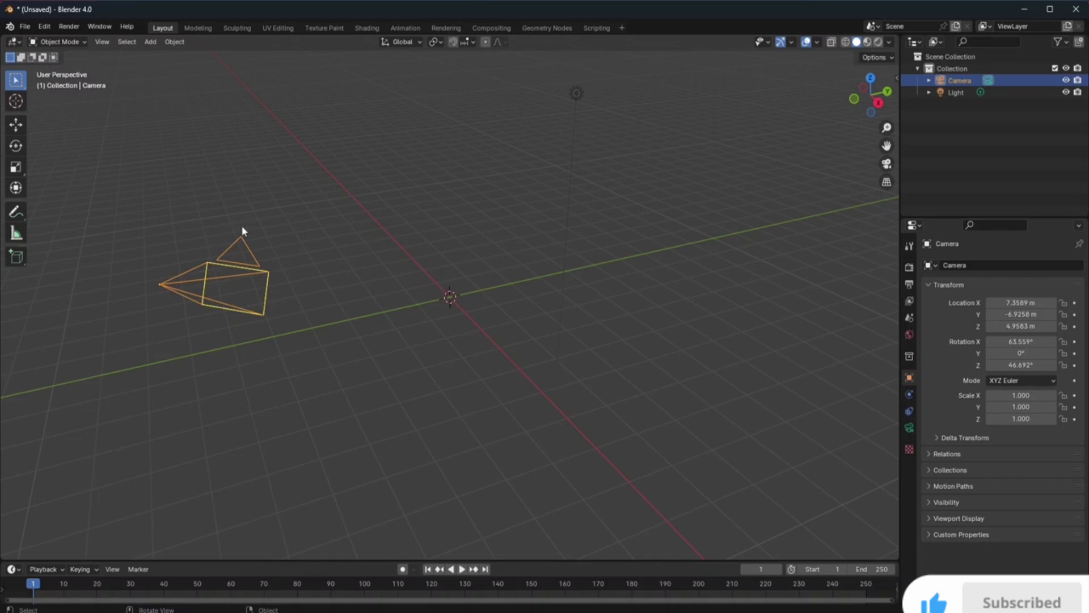
Delete the camera and the light so the collection is empty
left_click(174, 43)
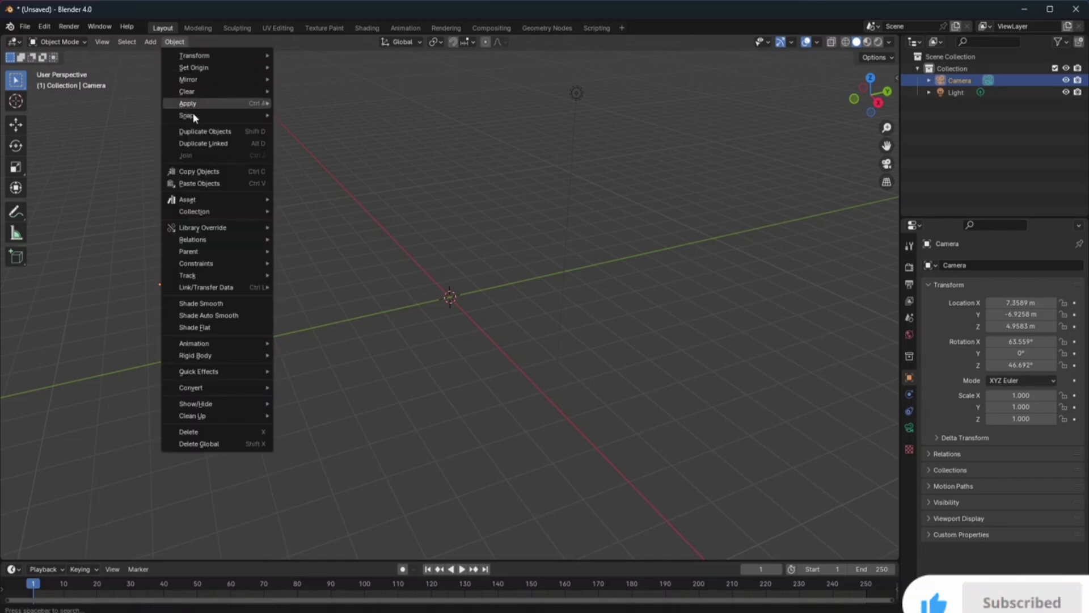
left_click(241, 433)
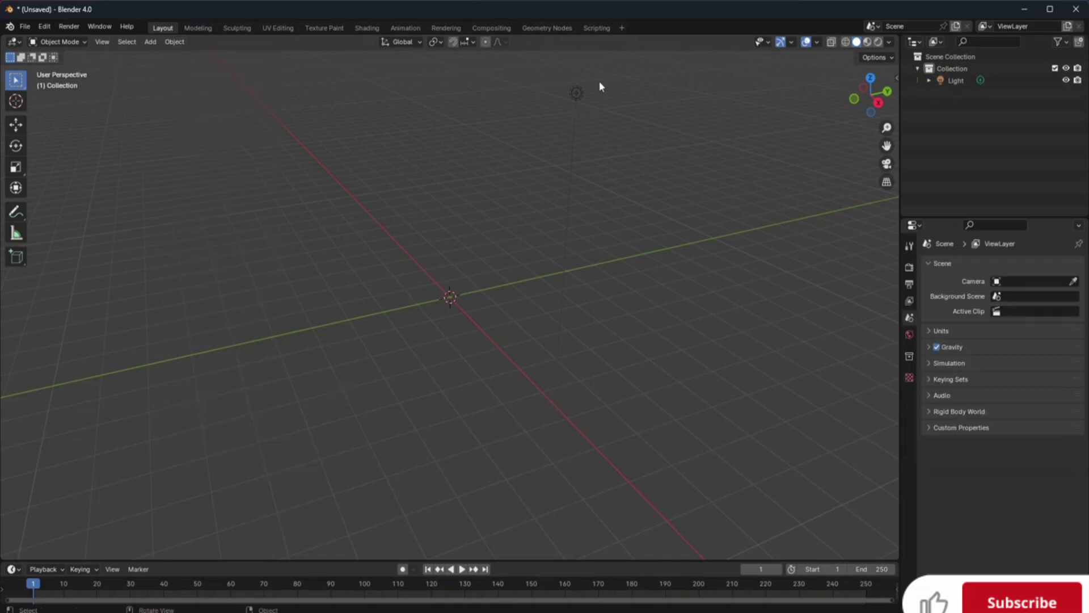
left_click(575, 93)
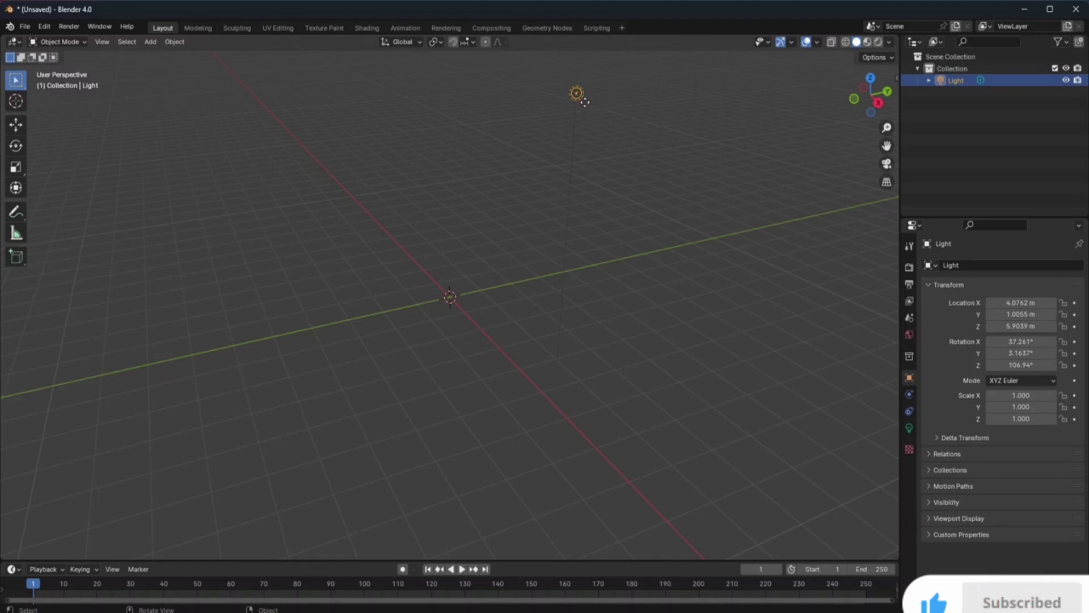
key("x")
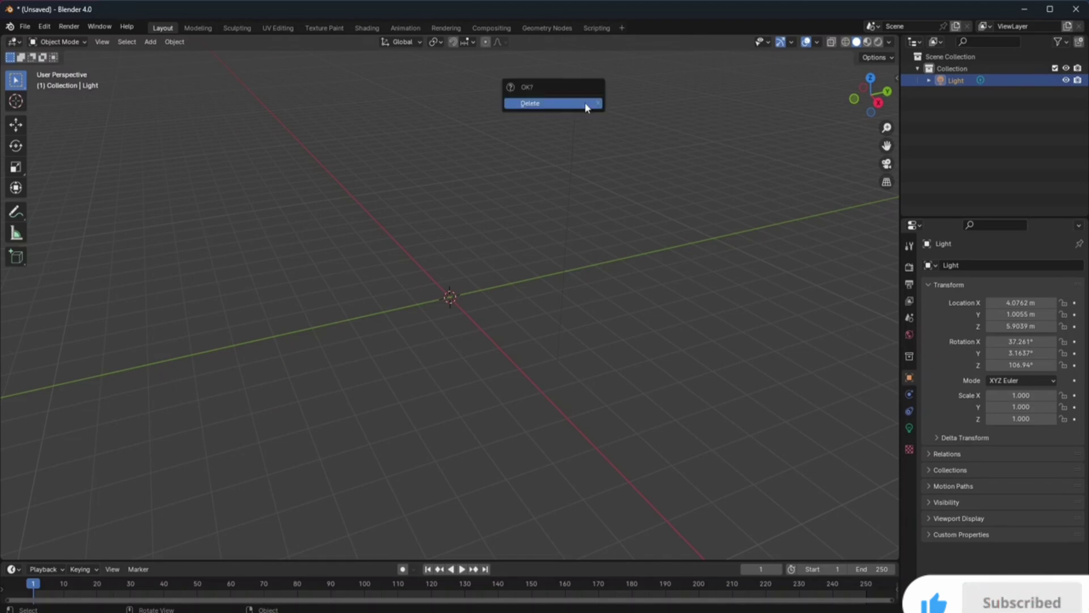
left_click(552, 105)
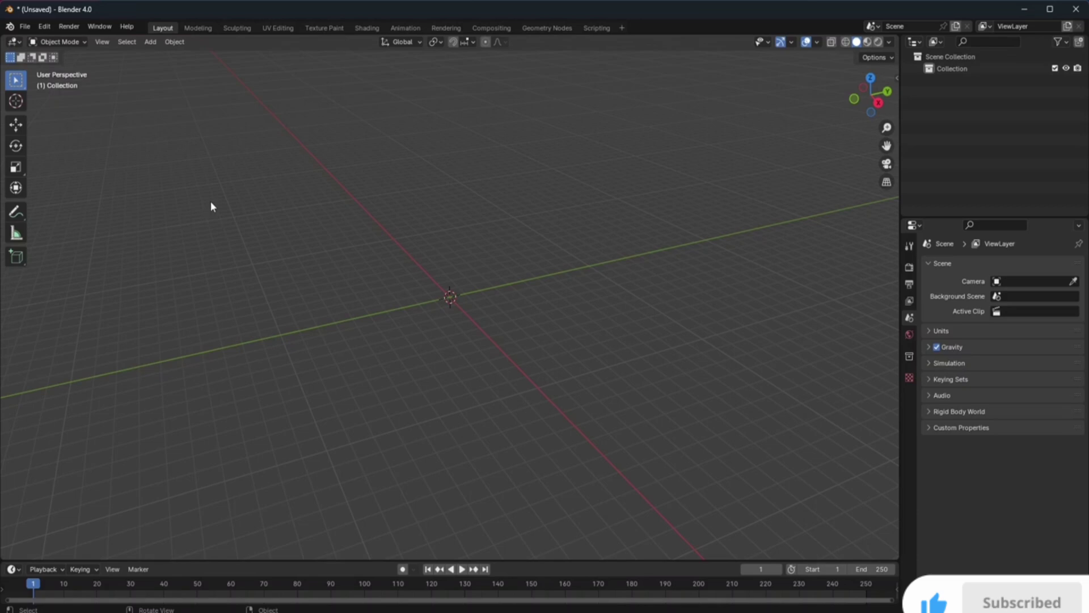
Add two cube meshes at the world origin
left_click(151, 44)
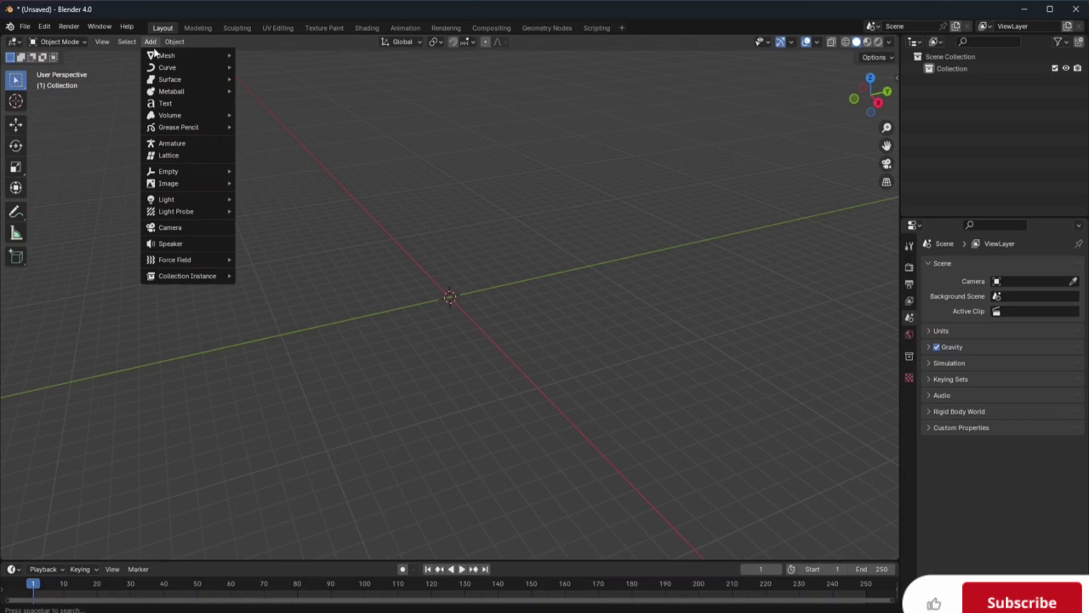
mouse_move(170, 55)
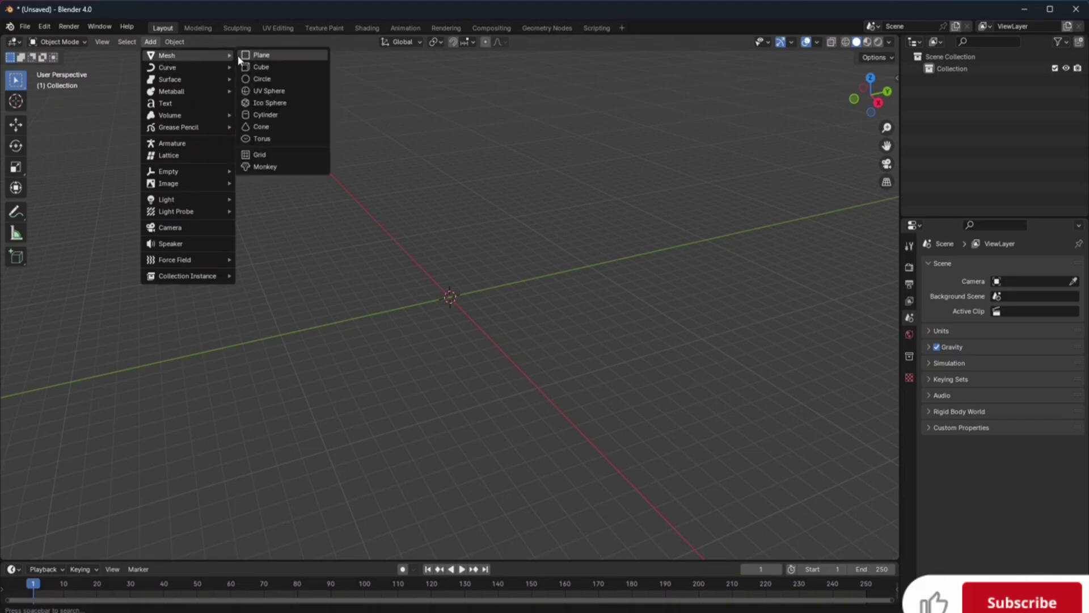
left_click(269, 67)
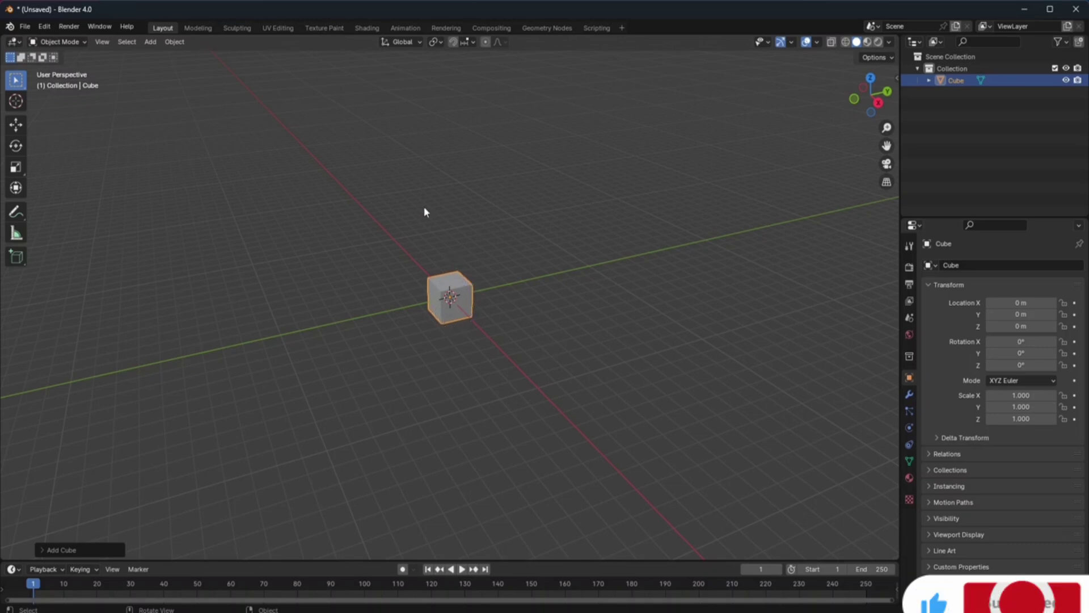
left_click(151, 42)
mouse_move(157, 57)
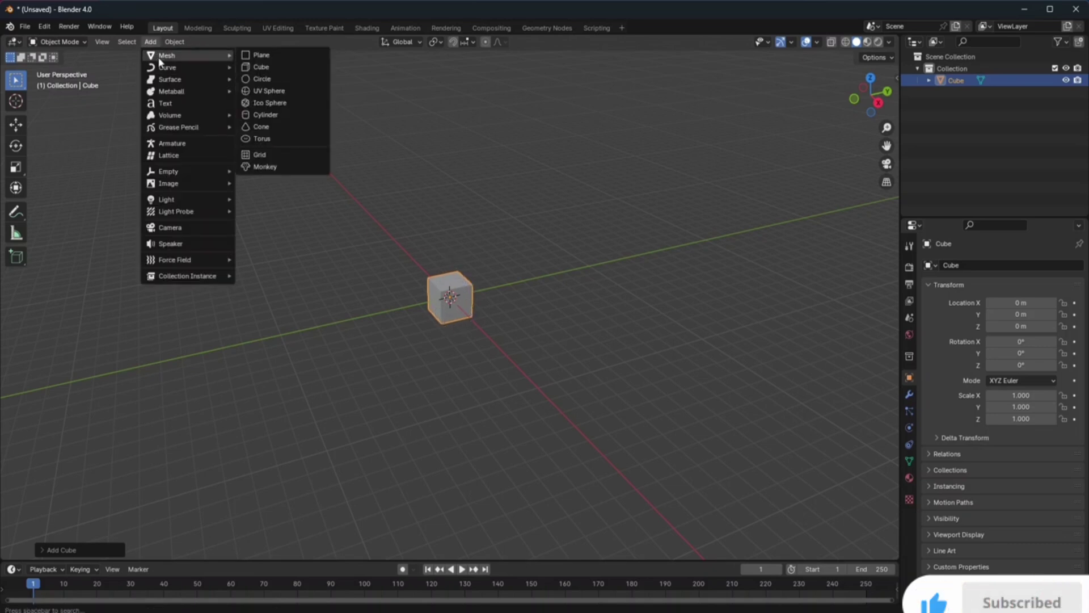
left_click(267, 67)
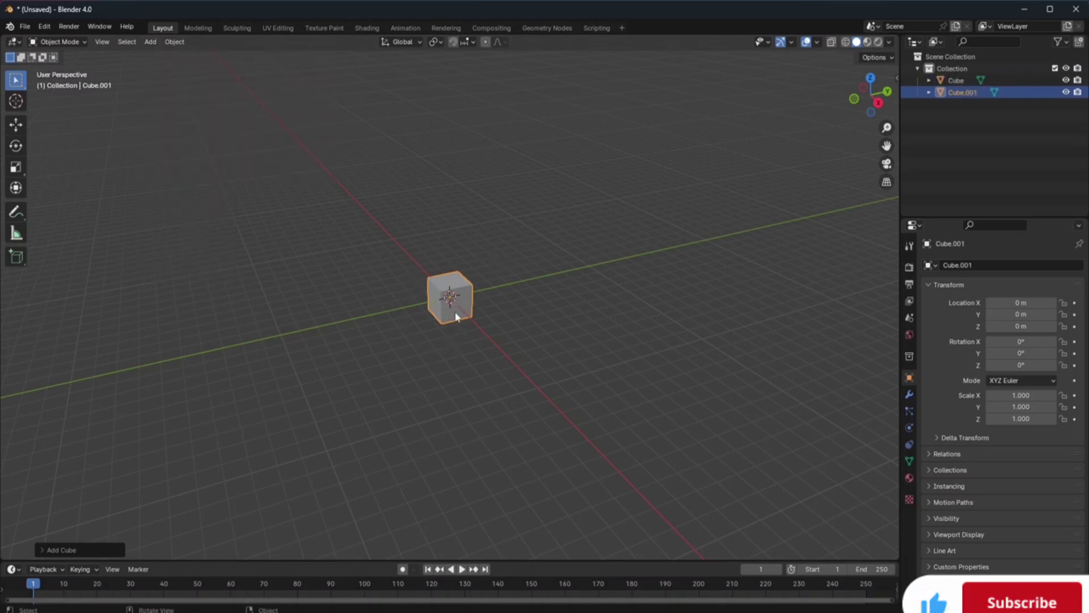
Select both cubes and set the X location of the active cube, Cube.001, to about 6.71 m
key("a")
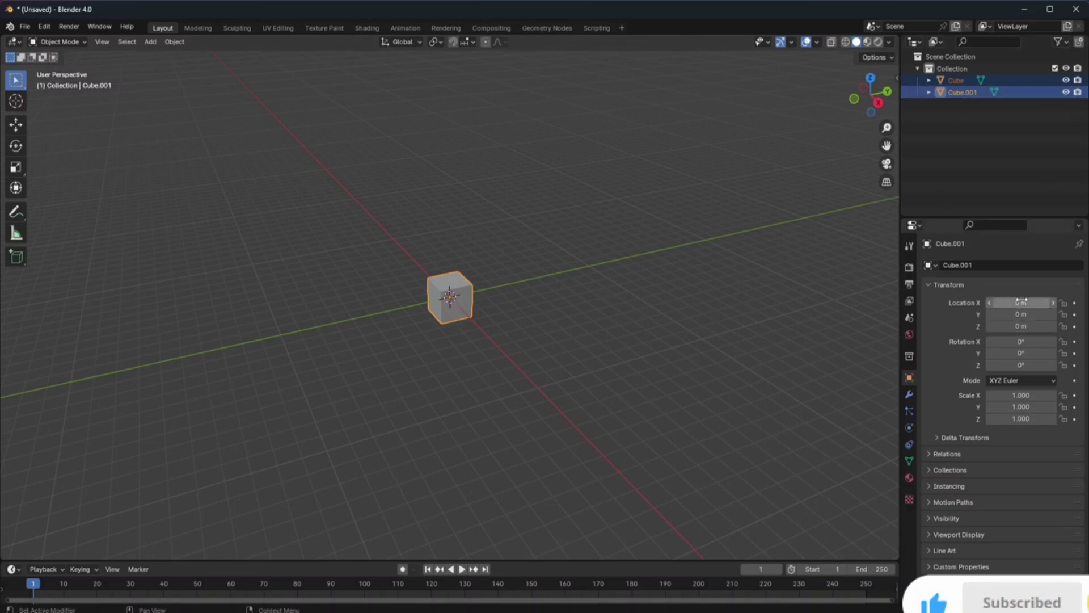
mouse_move(1019, 304)
left_mouse_down()
mouse_move(1080, 305)
mouse_move(1016, 296)
left_mouse_up()
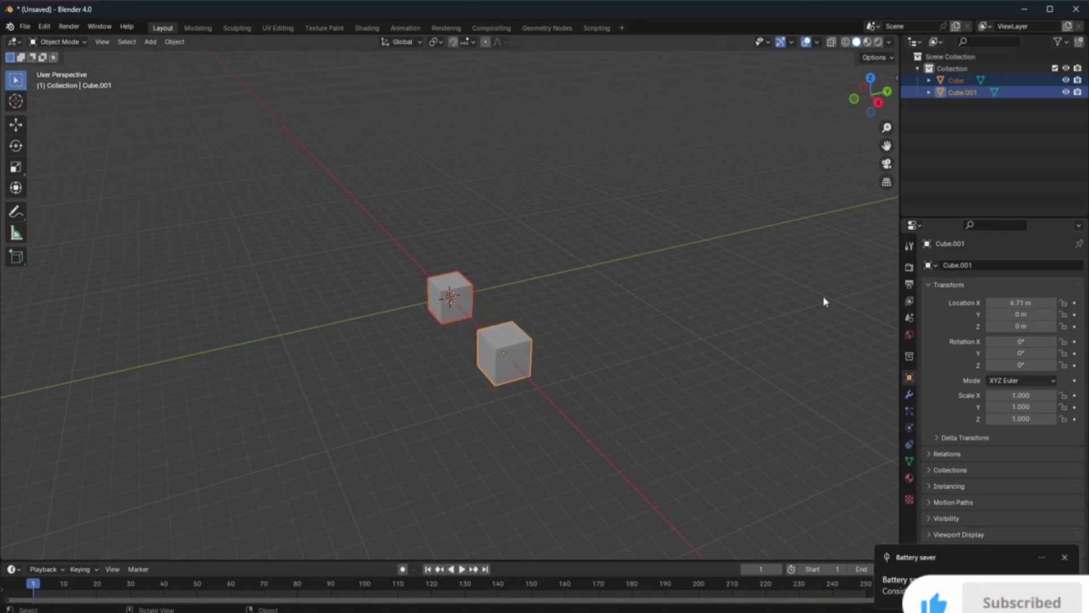
left_click(1066, 557)
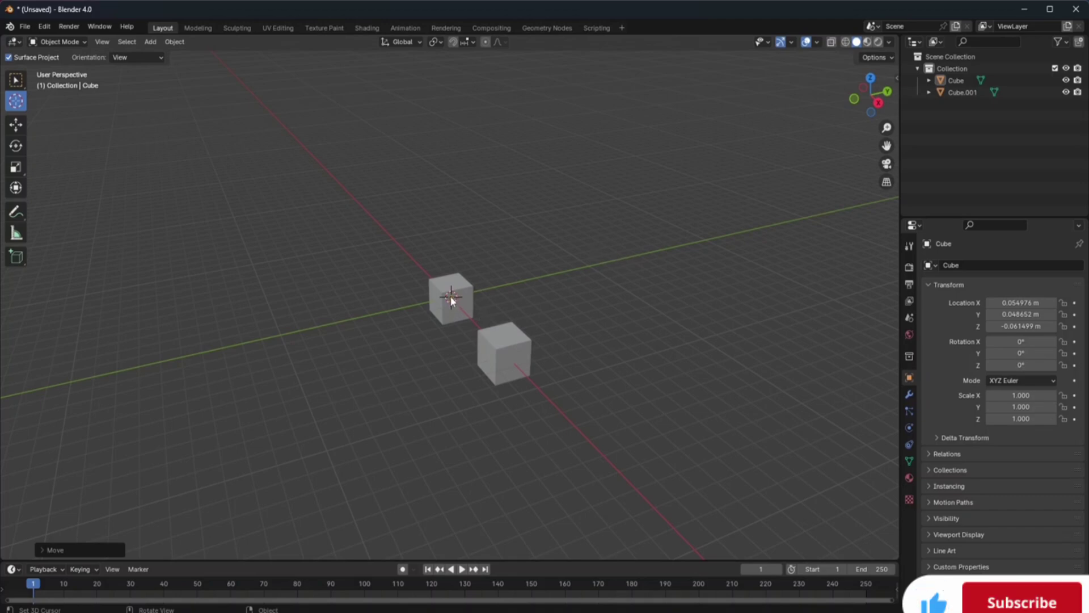
Move the 3D cursor away from the cubes to about X 3.2 m, Y 5.9 m, Z 1.8 m
left_click_drag(452, 300, 476, 291)
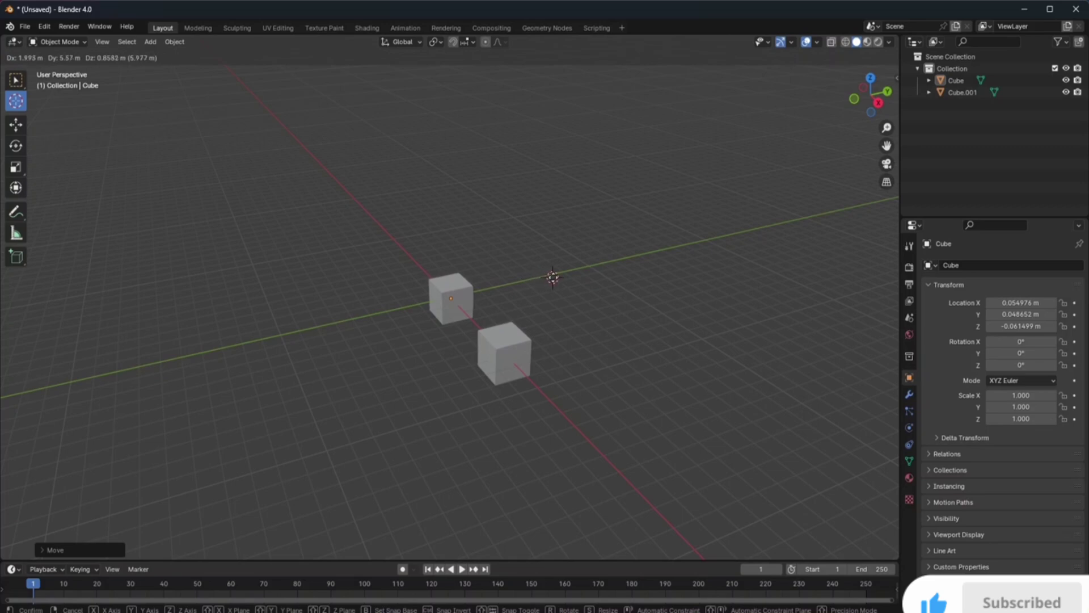
left_click_drag(558, 275, 558, 276)
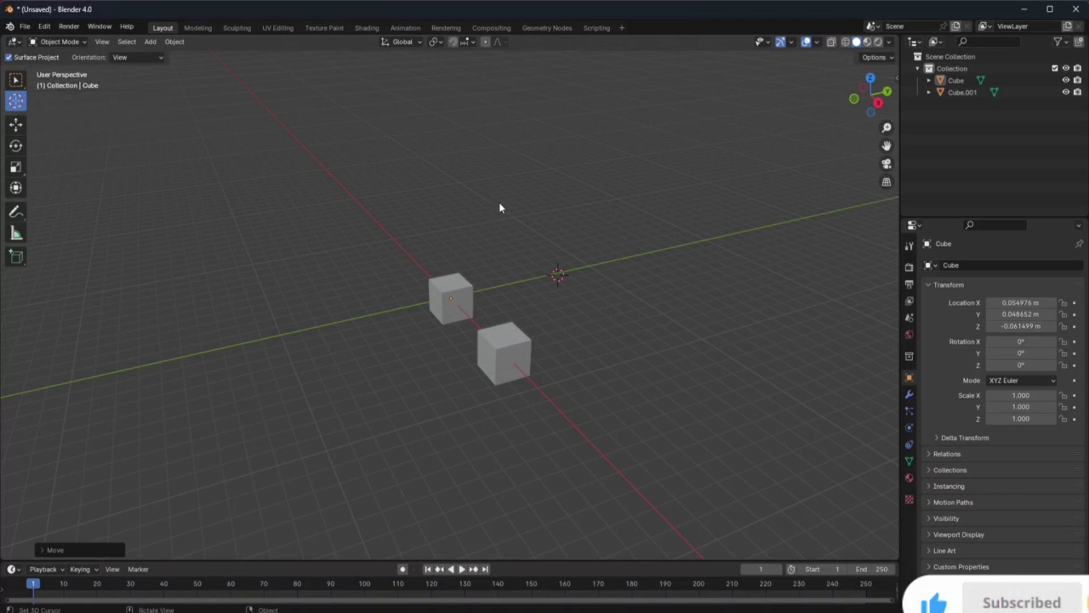
left_click_drag(557, 273, 564, 270)
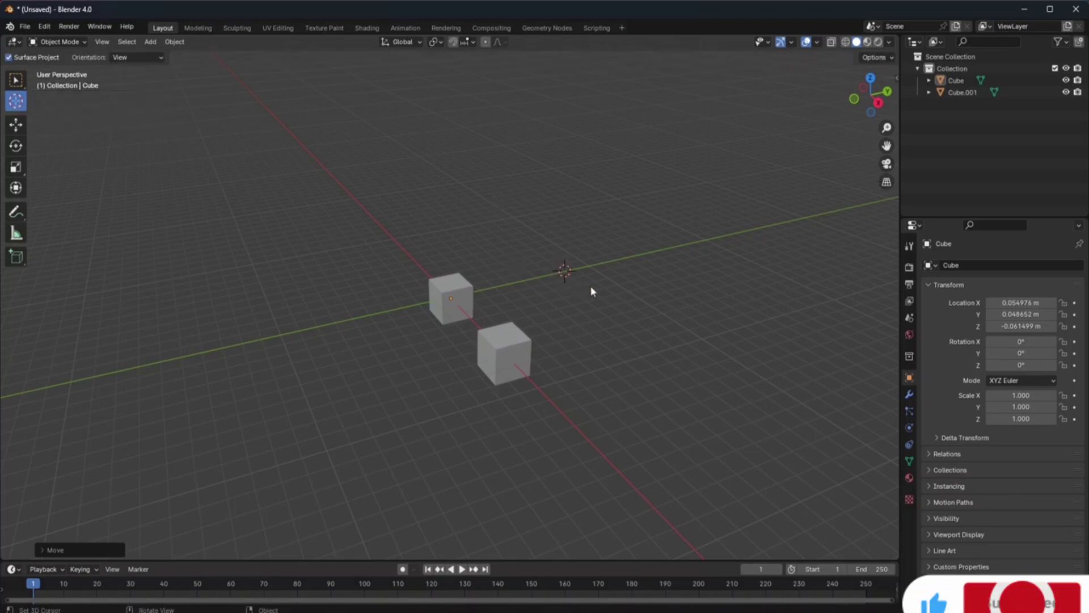
Add a Bezier circle curve at the 3D cursor and move the 3D cursor to empty space just above the circle
left_click(155, 45)
mouse_move(164, 69)
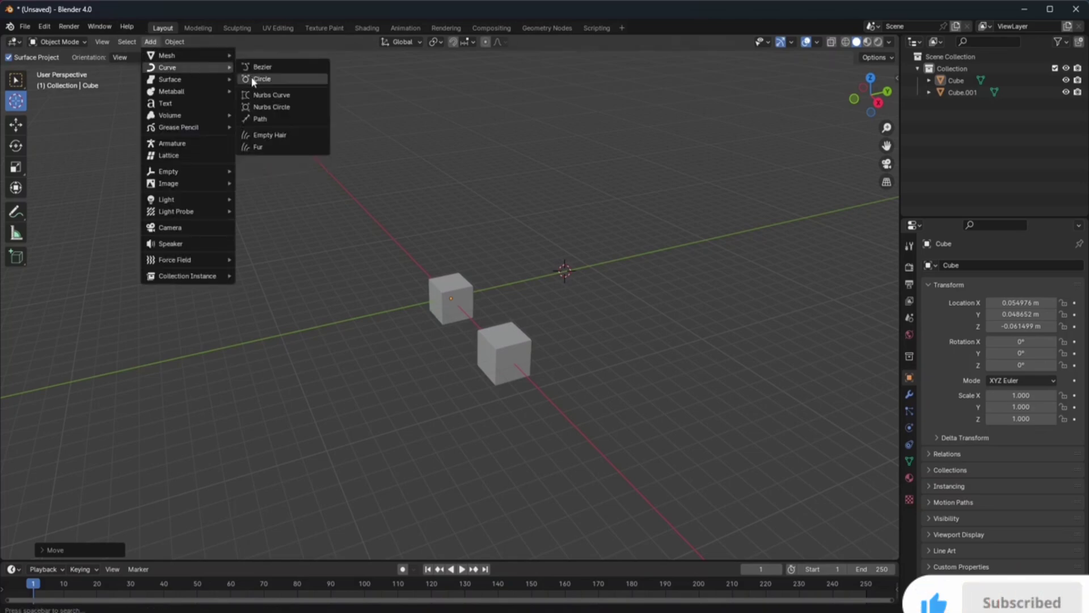
left_click(261, 80)
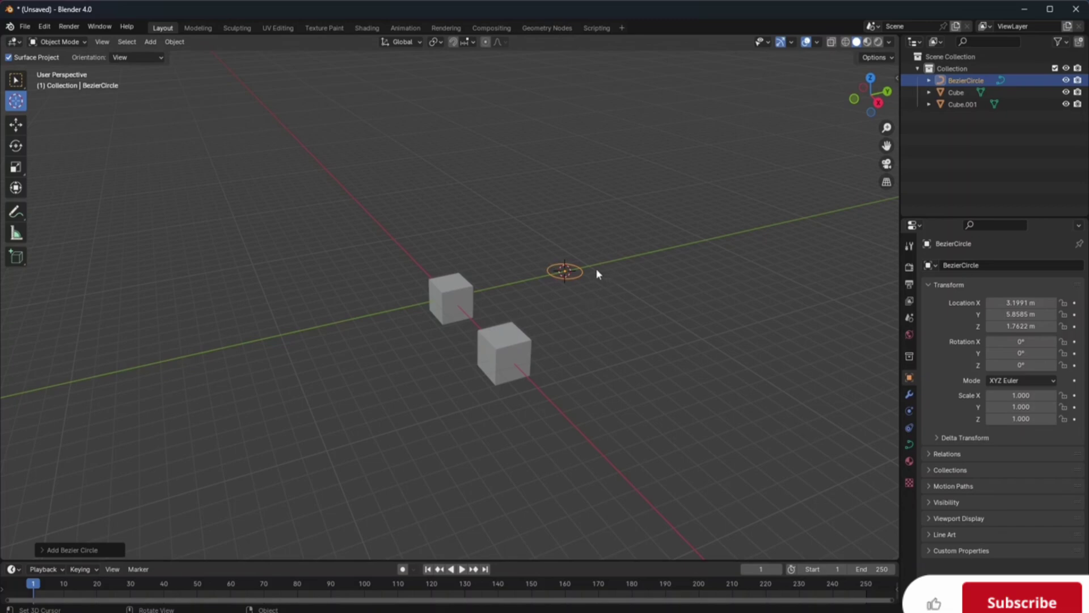
left_click(556, 239)
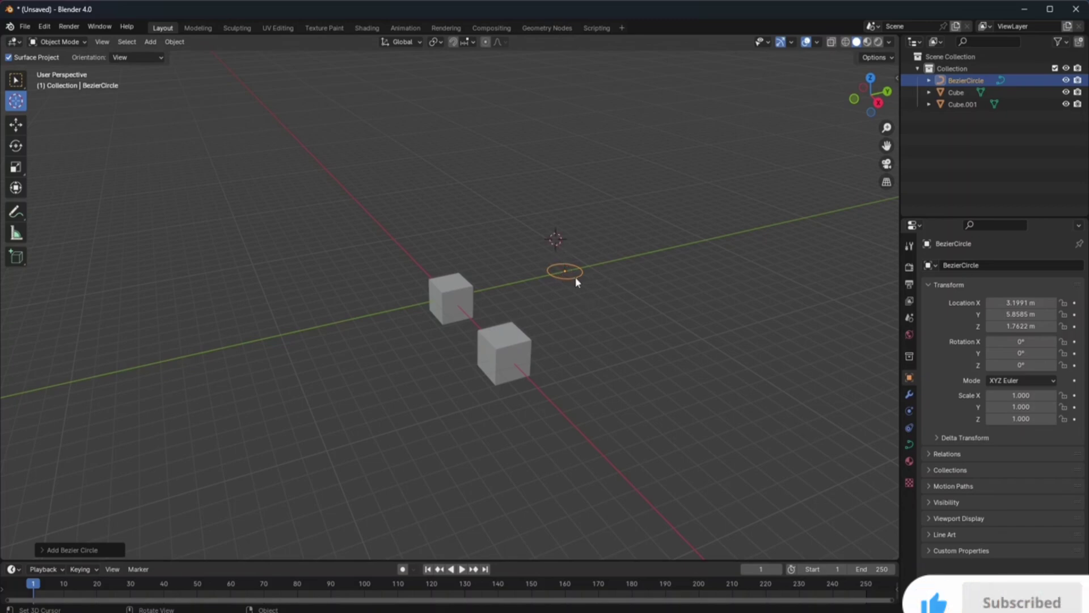
left_click_drag(568, 273, 562, 239)
Switch to the Select tool, select the Bezier circle and lower its Z location to about 1.66 m
key("w")
left_click(565, 272)
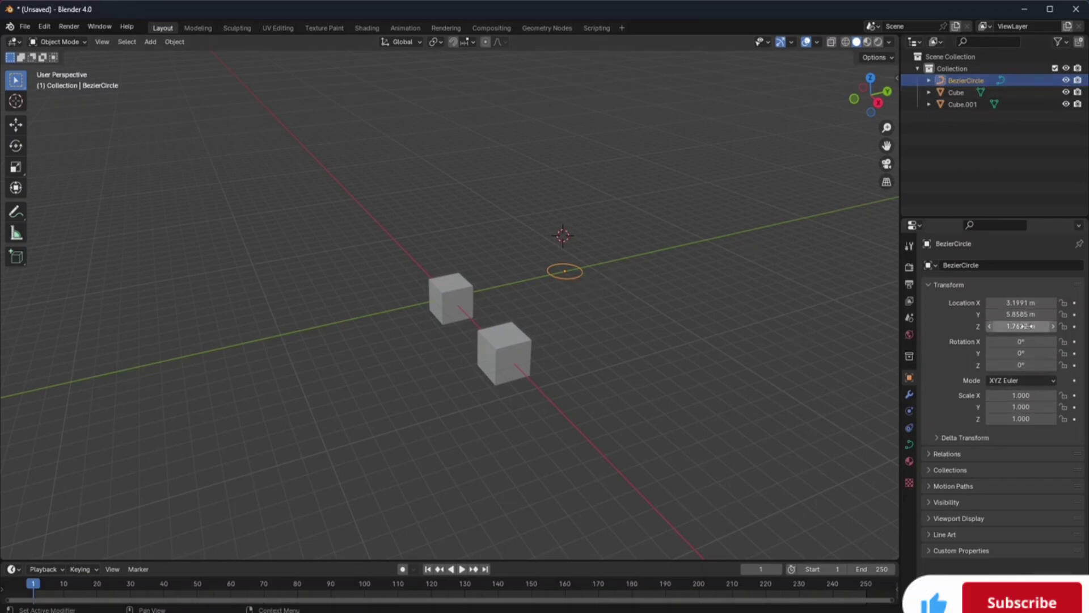
left_click_drag(1021, 326, 1009, 326)
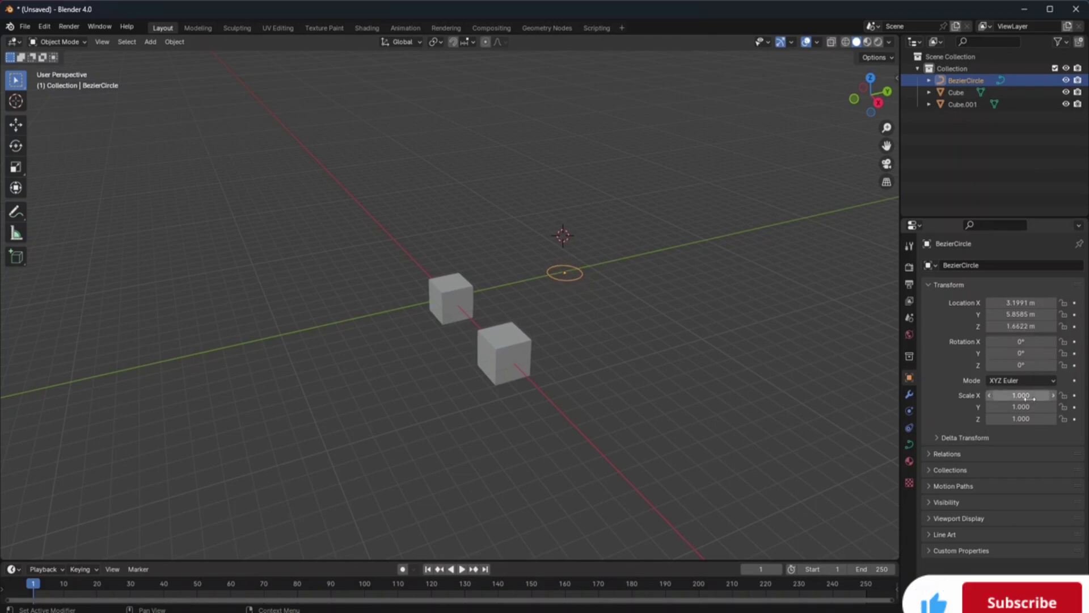
Stretch the Bezier circle by setting its scale to X 7.760 and Z -1.580
mouse_move(1021, 395)
left_mouse_down()
mouse_move(1001, 396)
mouse_move(1033, 395)
left_mouse_up()
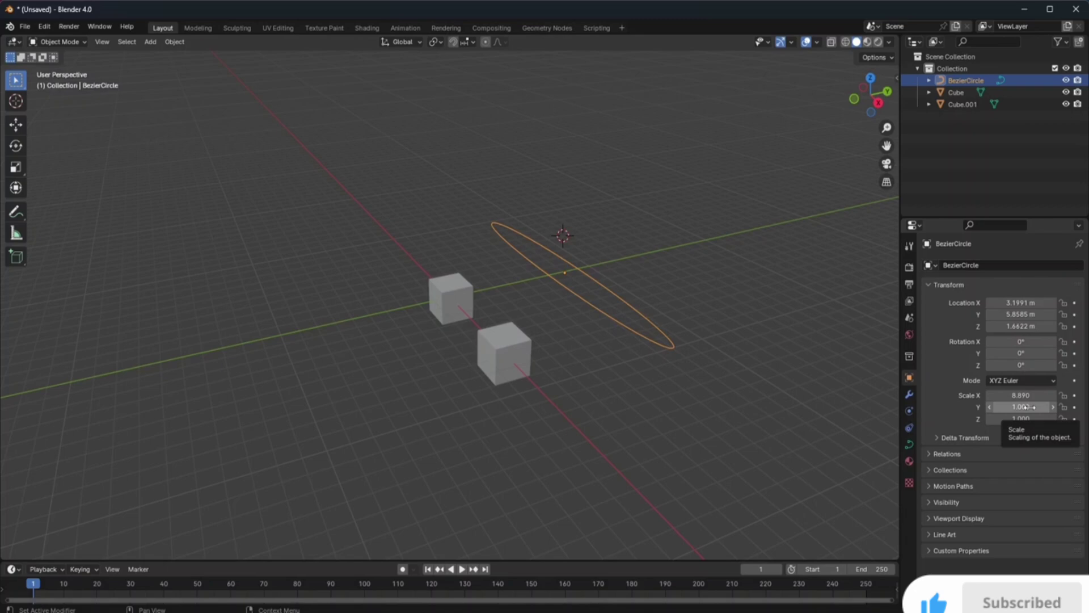
left_click_drag(1021, 395, 1012, 418)
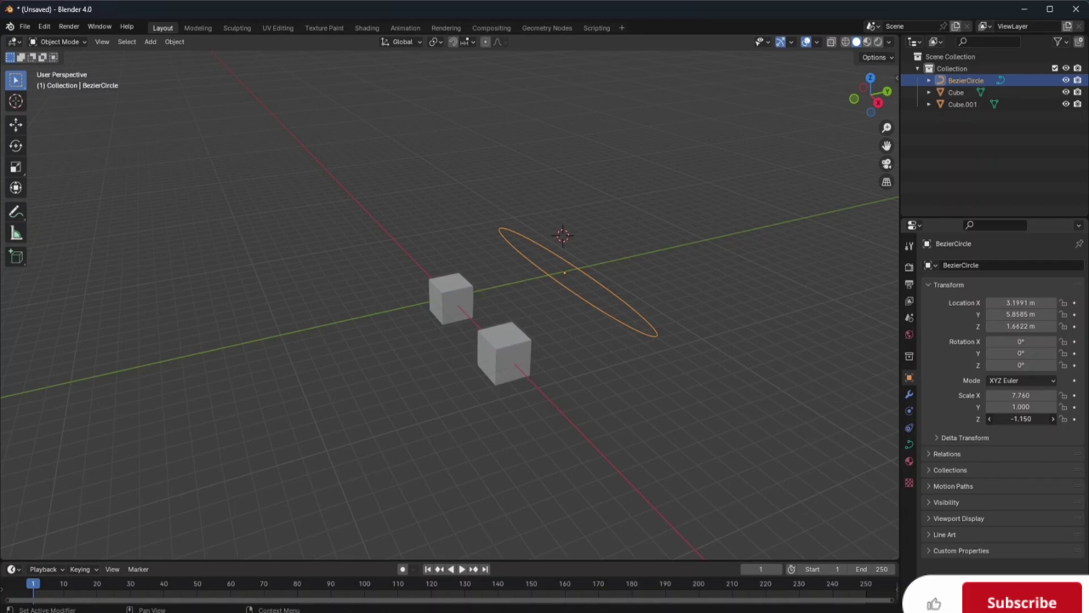
left_click_drag(1021, 418, 995, 418)
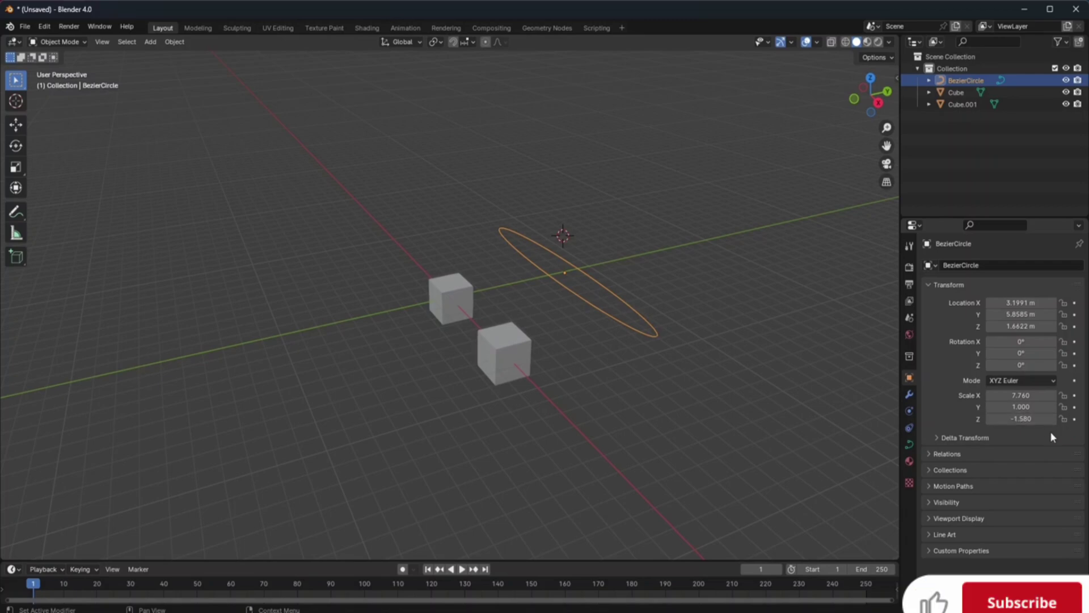
Delete the Bezier circle from the collection
right_click(968, 78)
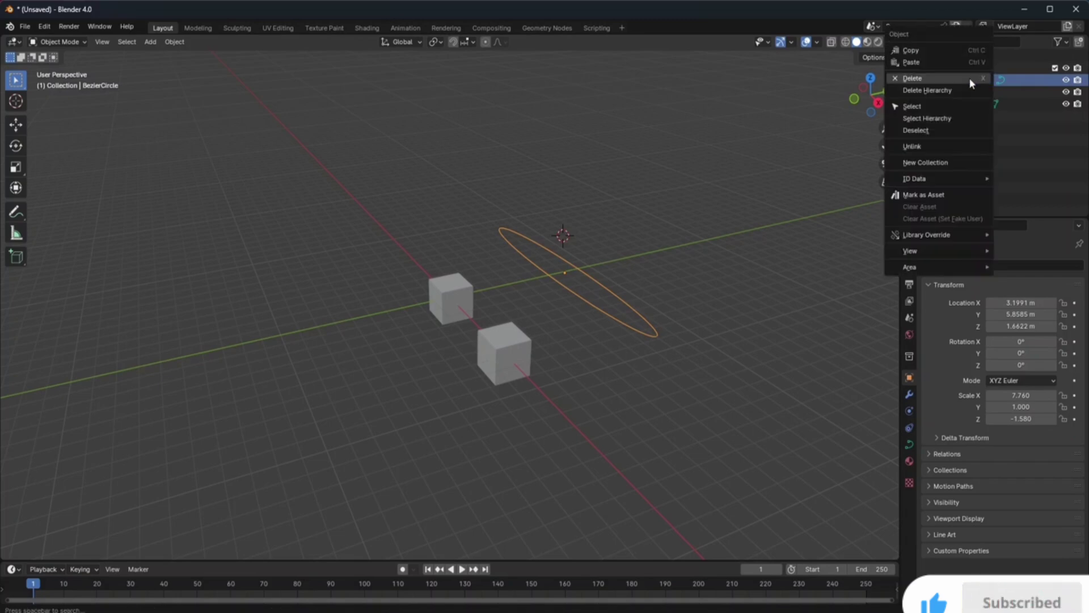
left_click(959, 79)
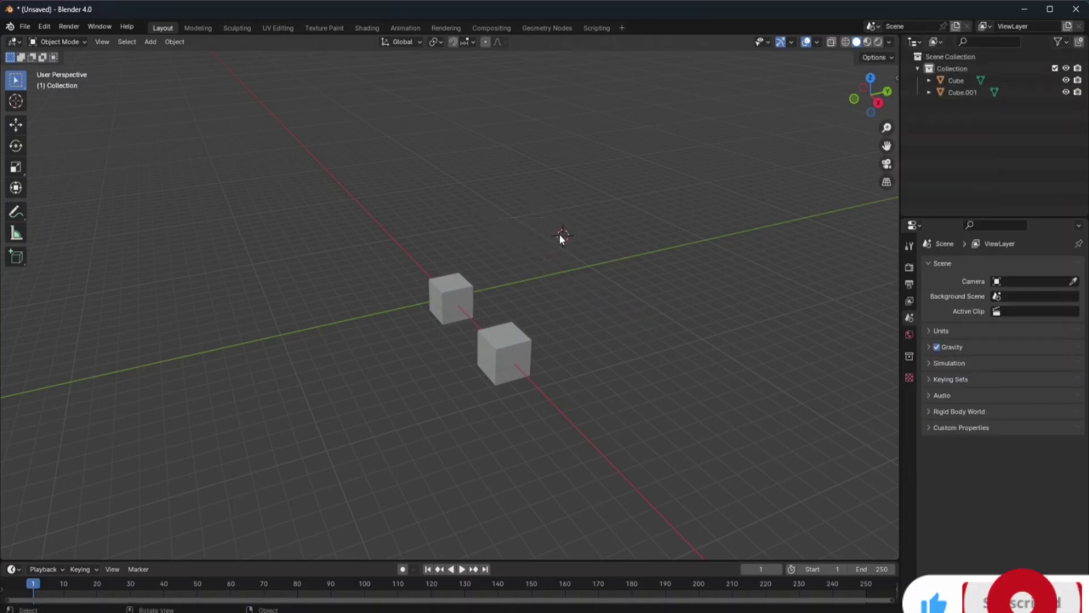
Place the 3D cursor with the Cursor tool behind the cubes at about X -1.3 m, Y -6.4 m, Z 7.9 m
left_click(16, 102)
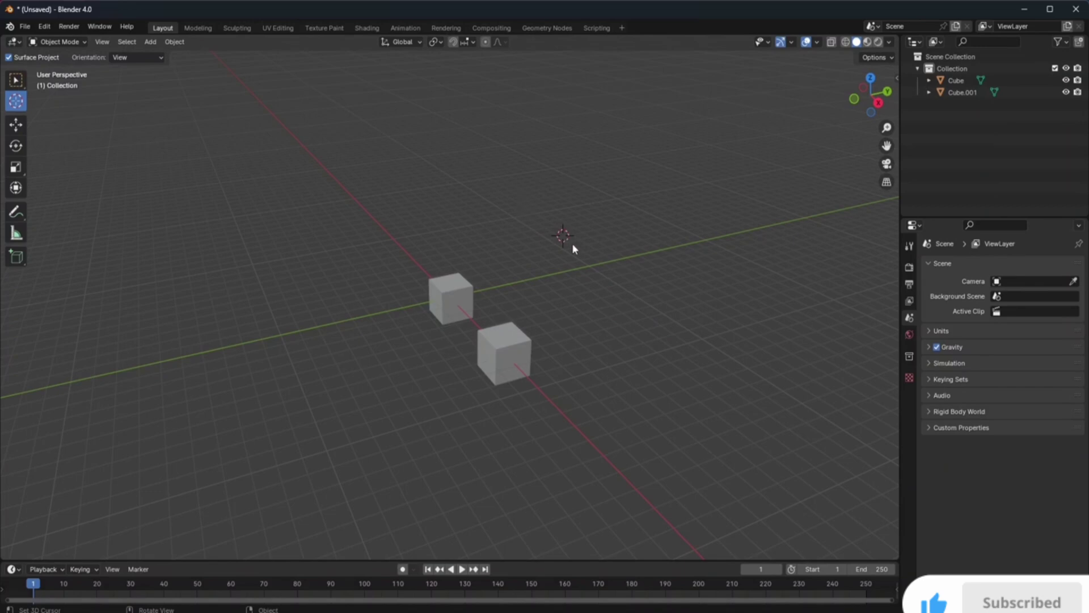
left_click_drag(561, 240, 346, 189)
left_click(425, 173)
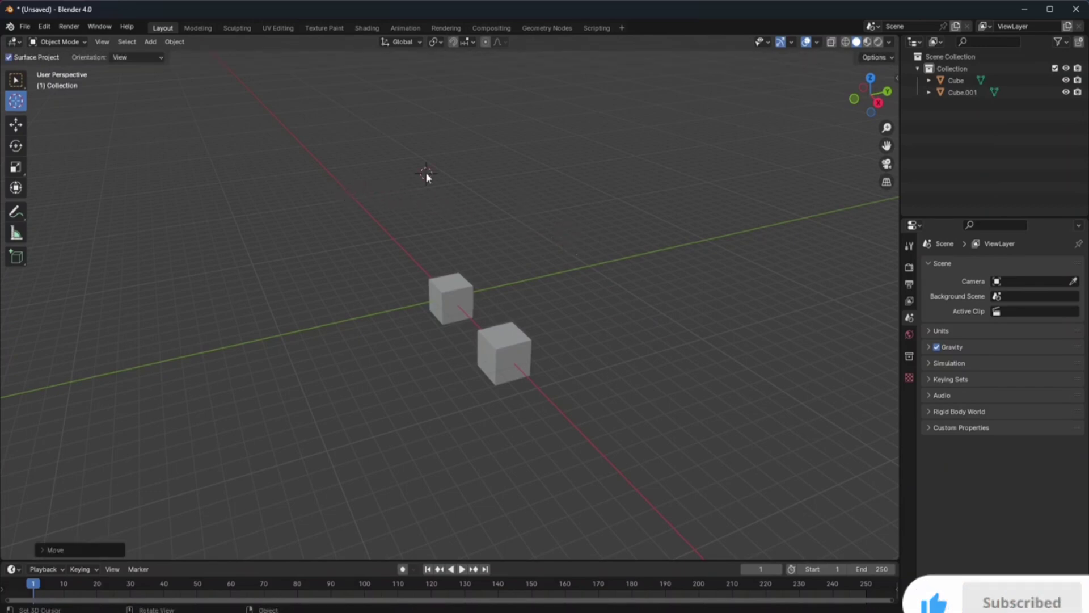
left_click(342, 187)
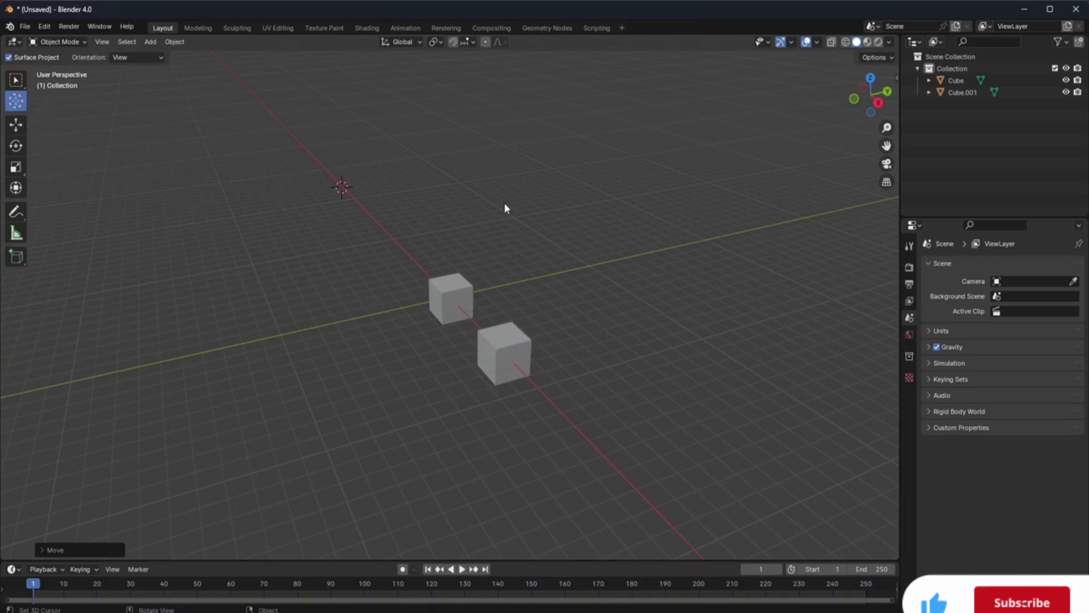
left_click(151, 45)
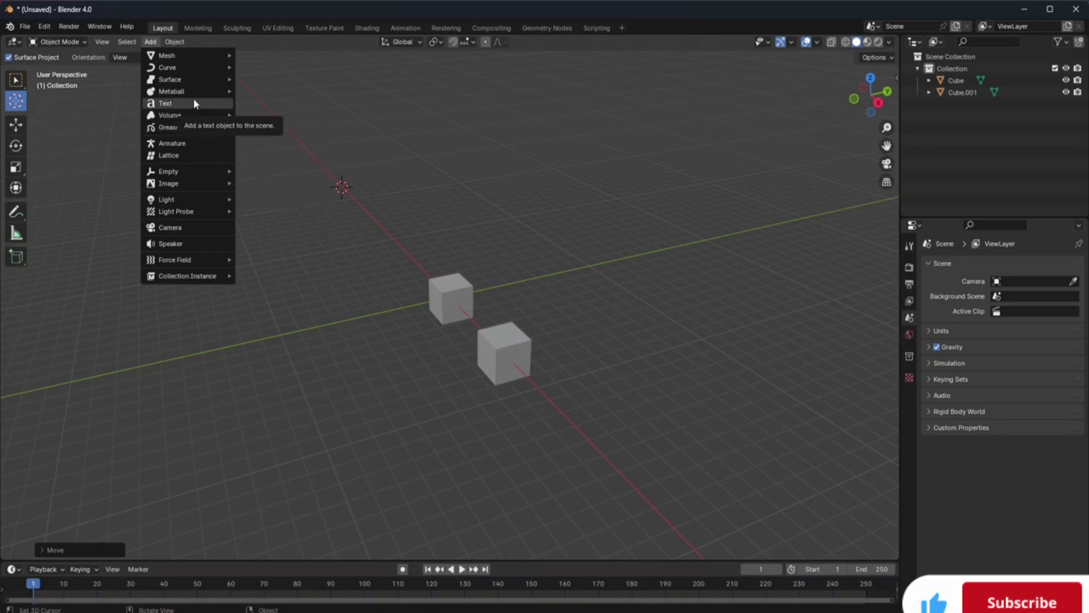
mouse_move(205, 66)
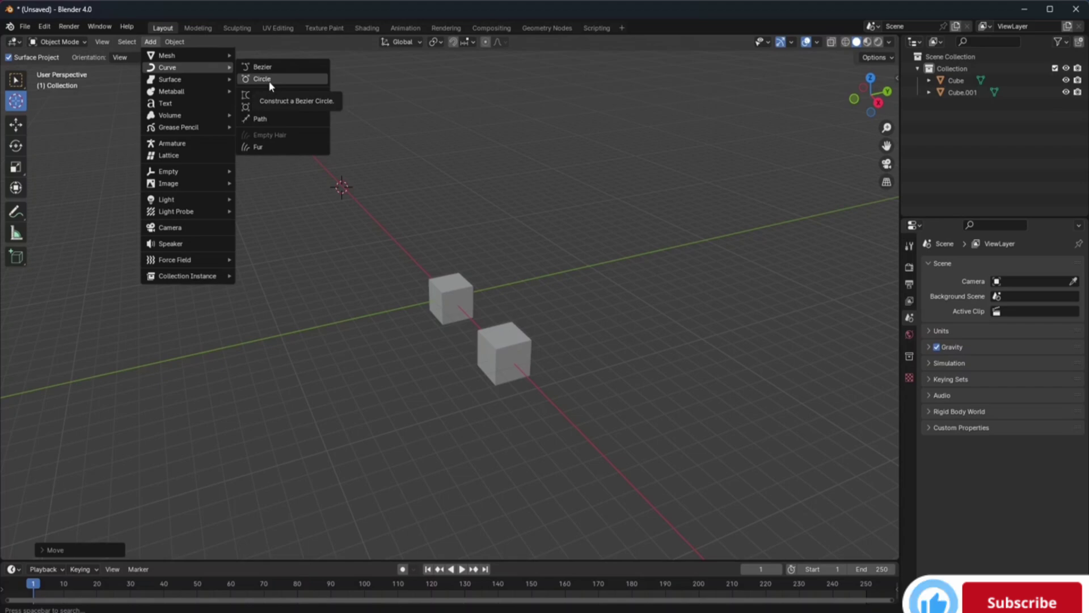
left_click(325, 168)
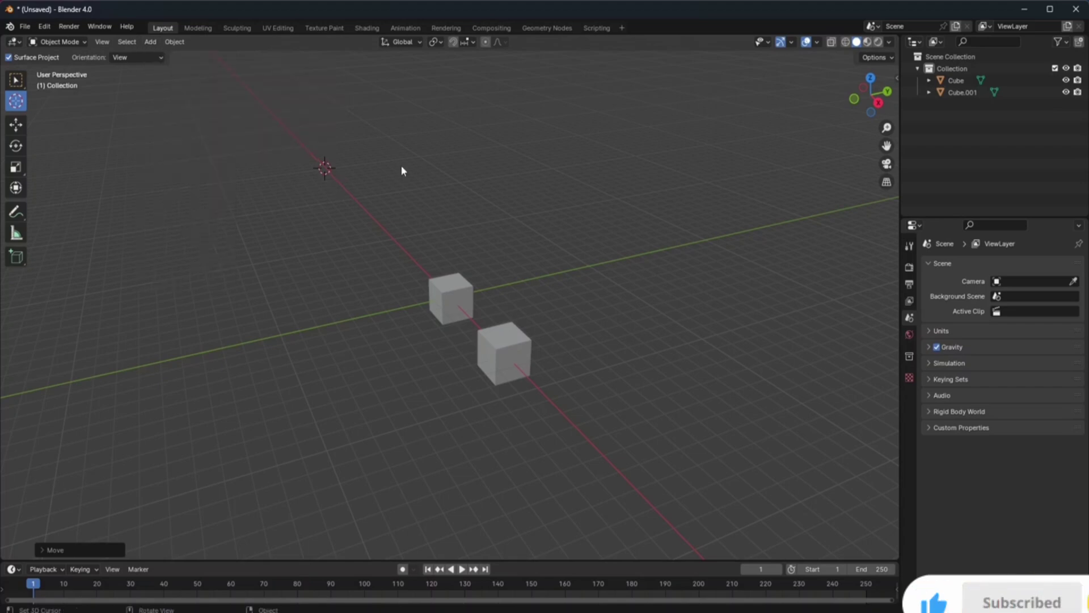
Add an ellipsoid metaball at the 3D cursor
left_click(149, 41)
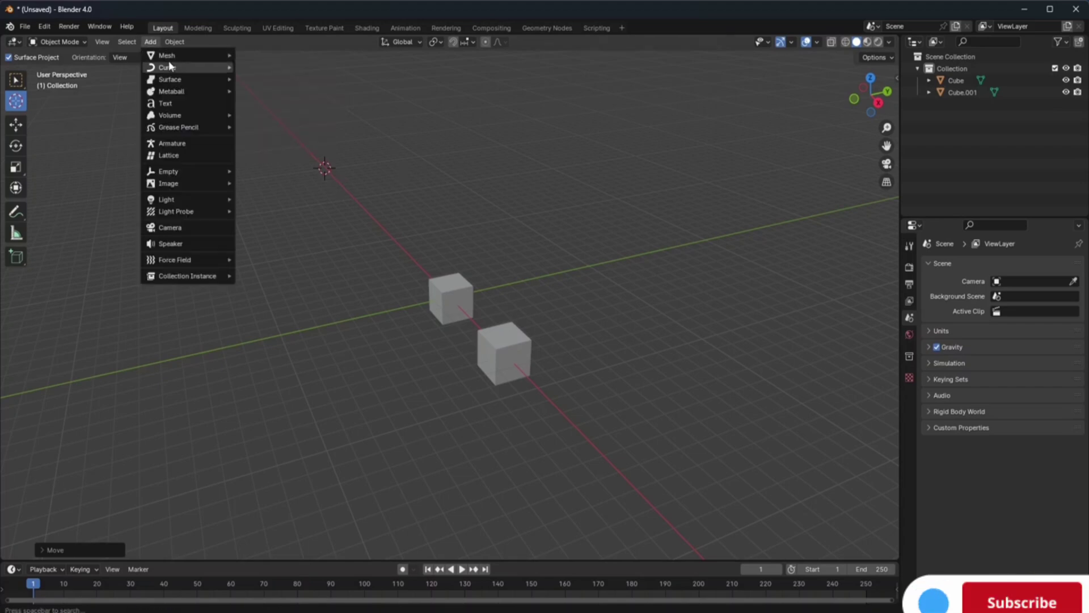
mouse_move(172, 93)
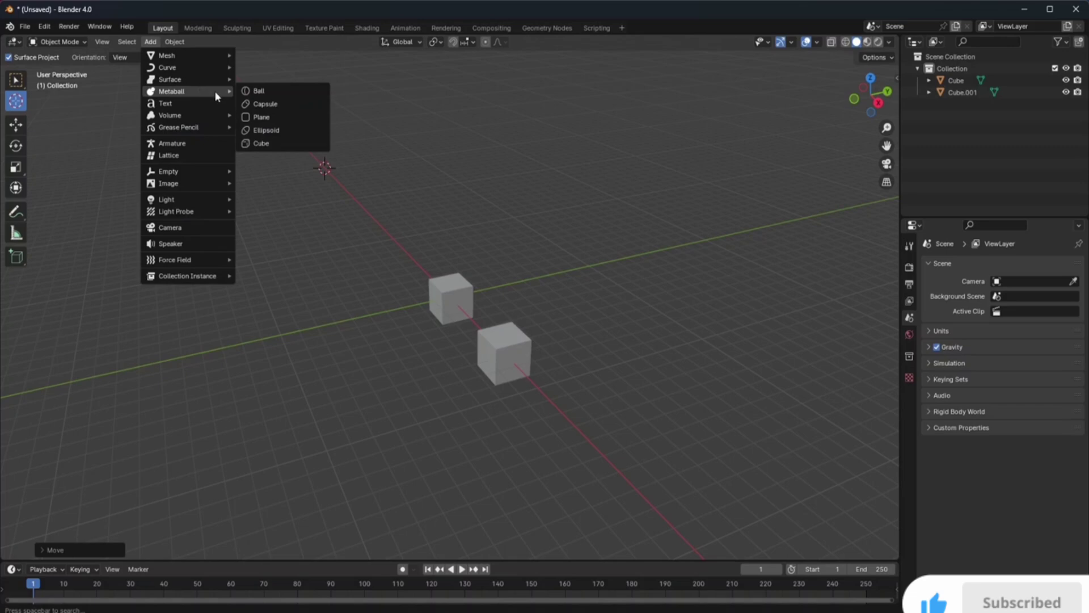
left_click(268, 137)
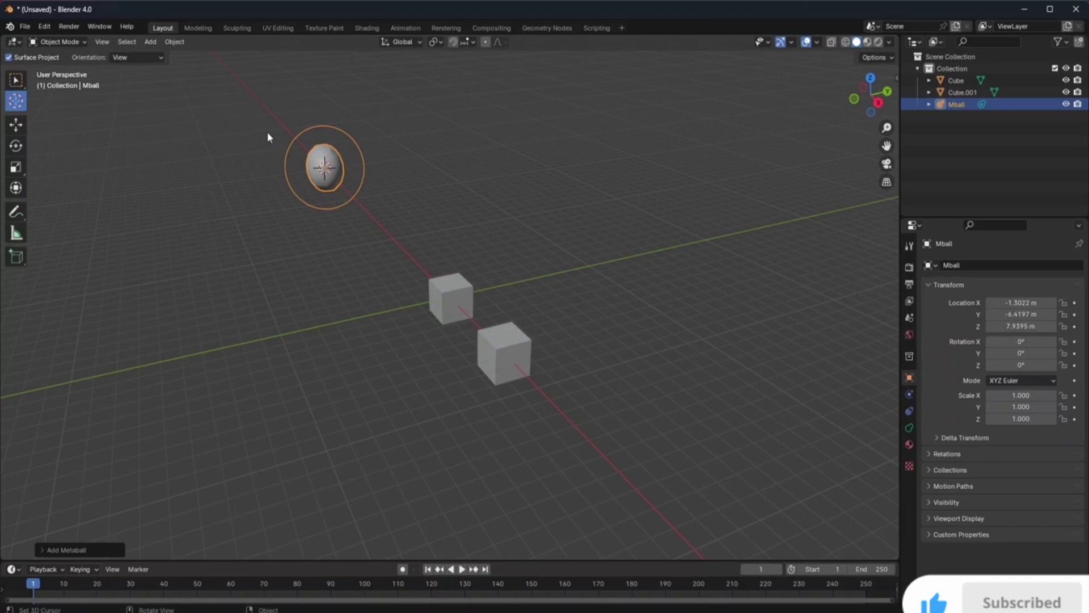
Move the 3D cursor to about X 1.1 m, Y -0.1 m, Z 8.6 m and add a second ellipsoid metaball there
right_click(413, 168, "shift")
left_click_drag(413, 170, 430, 161)
right_click_drag(443, 149, 454, 149, "shift")
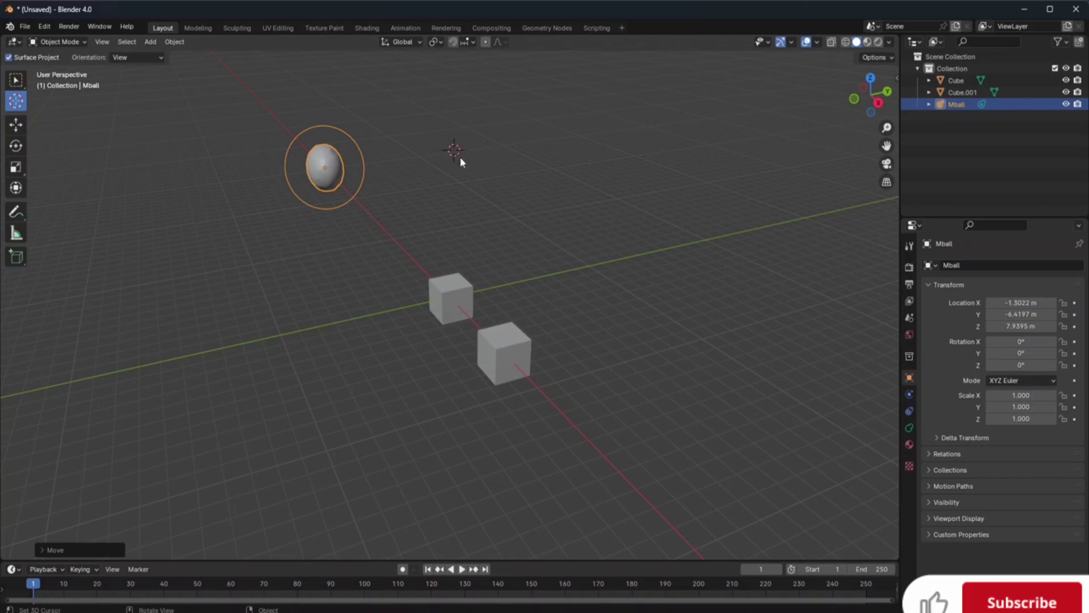
left_click(151, 42)
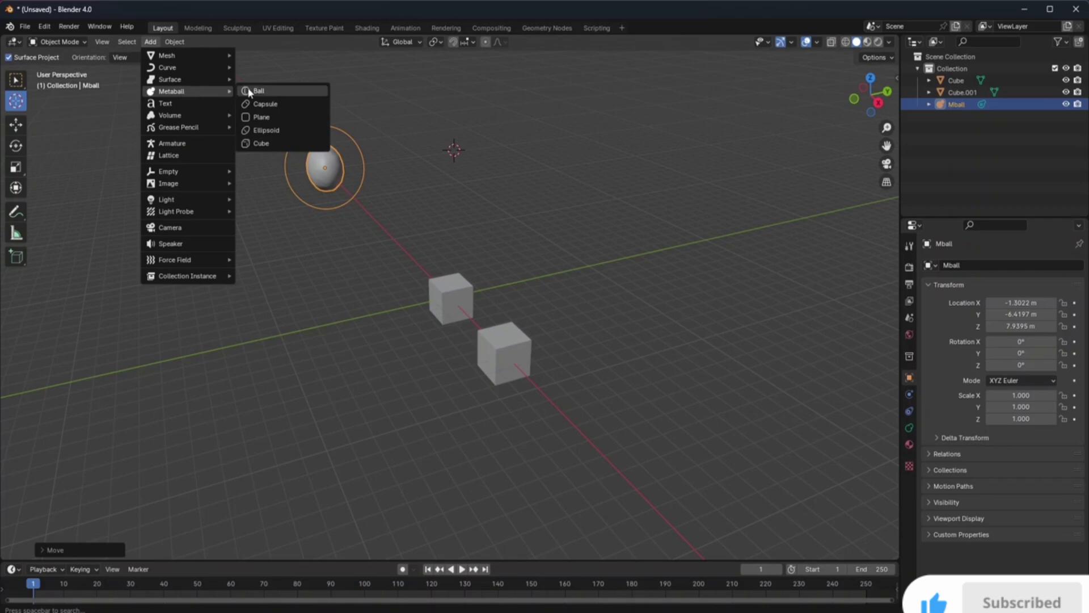
left_click(266, 130)
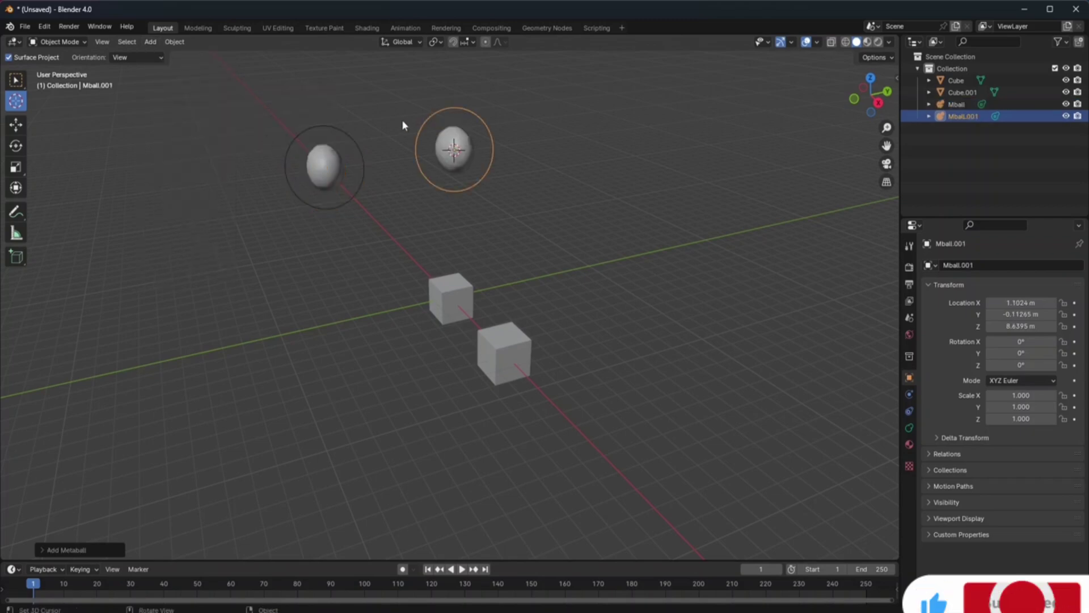
Move the 3D cursor to about X 1.3 m, Y -3.5 m, Z 5.5 m and add a third ellipsoid metaball there
left_click(543, 188)
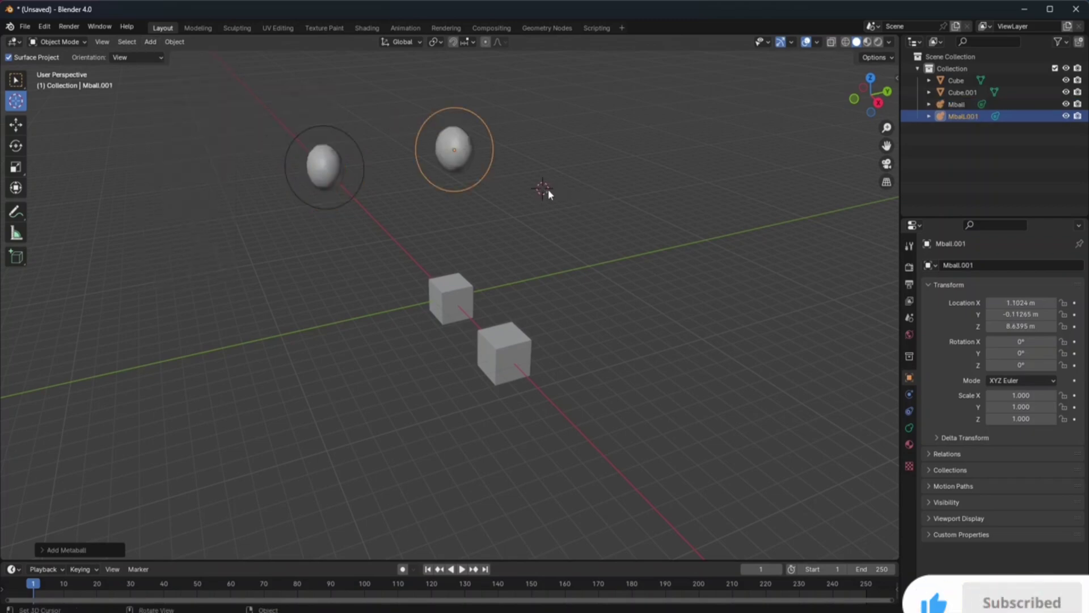
left_click_drag(543, 189, 397, 221)
left_click(150, 41)
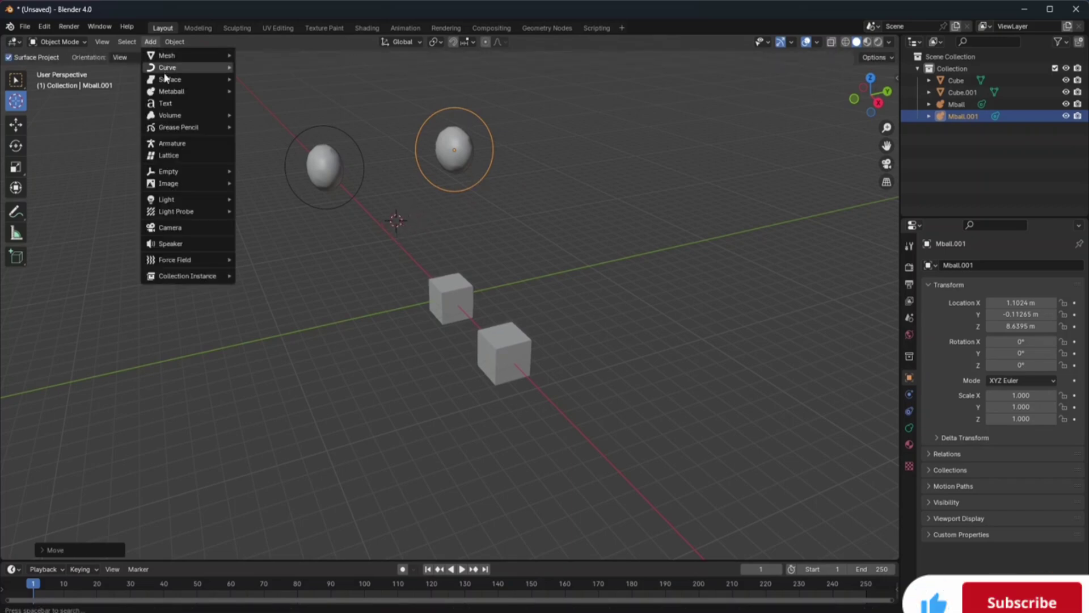
mouse_move(175, 94)
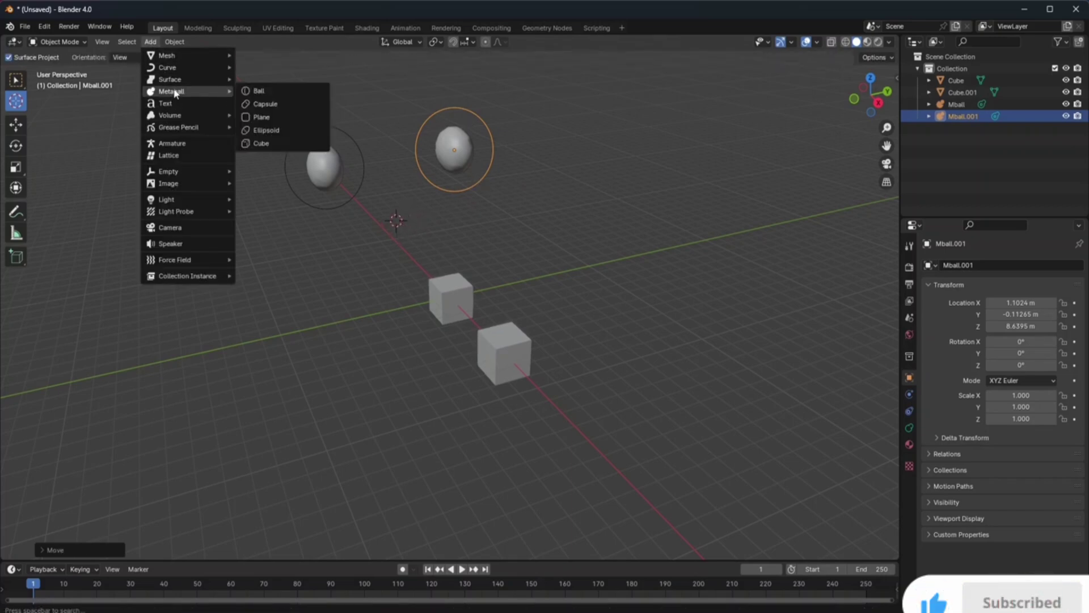
left_click(269, 134)
Switch to the Select tool and set the third metaball's location to about X -2.25 m and Y -6.98 m
left_click(565, 221)
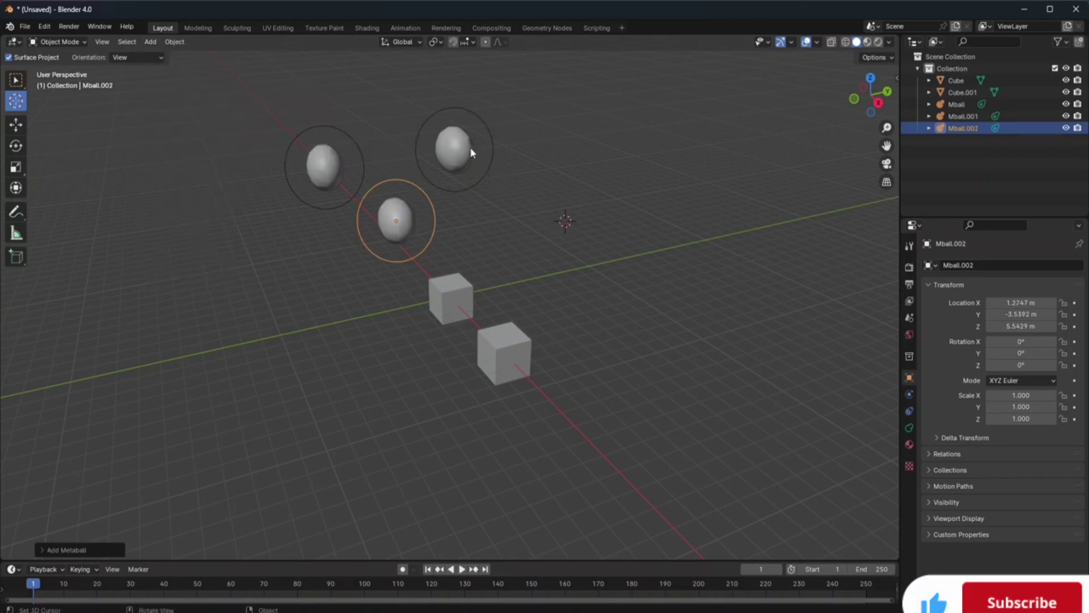
left_click(450, 149)
left_click(17, 82)
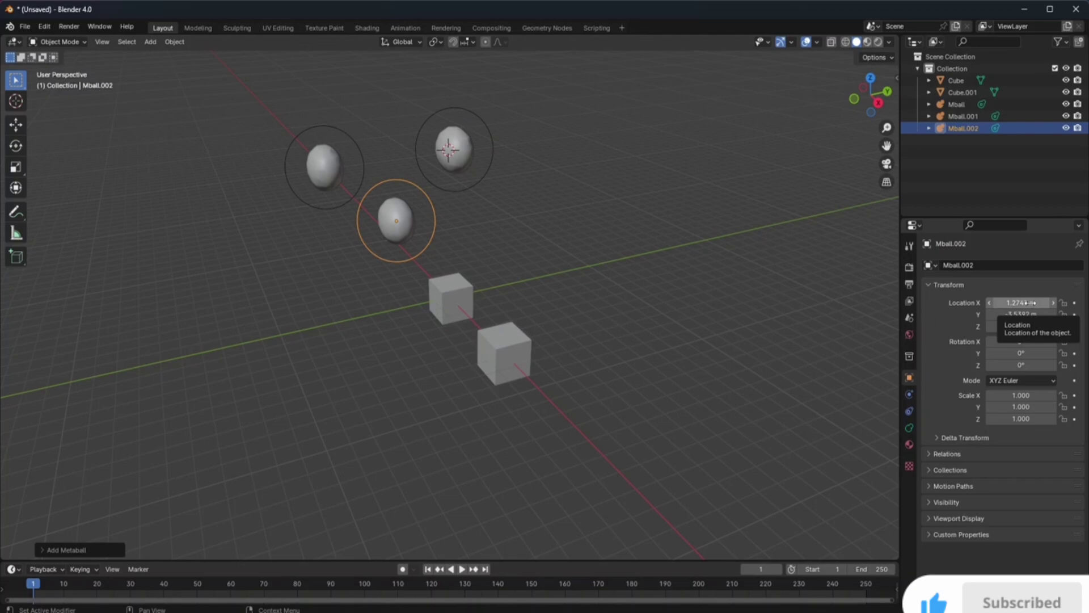
left_click_drag(1021, 315, 936, 314)
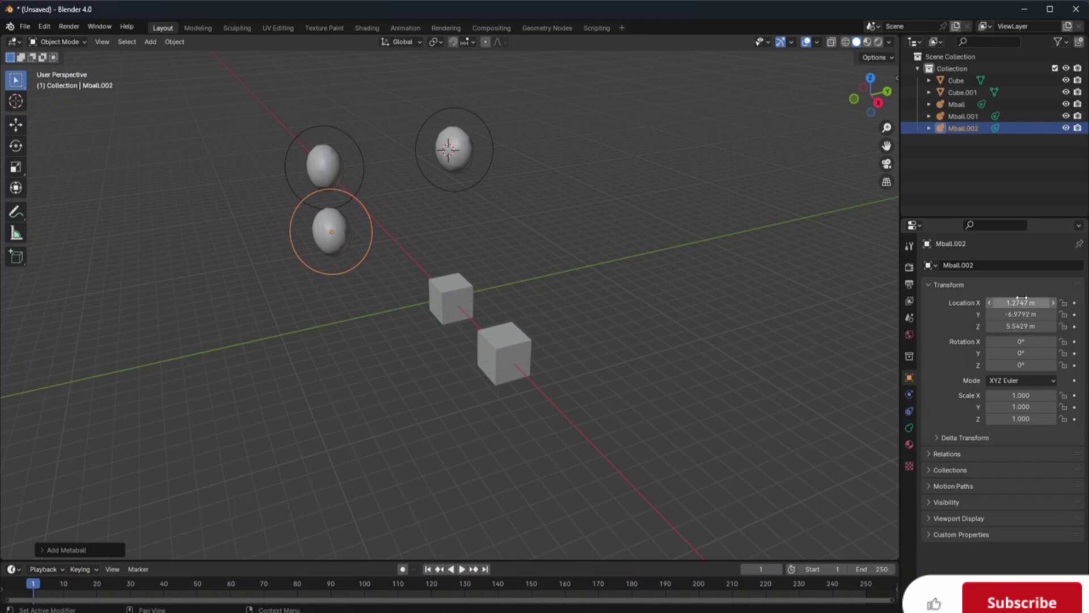
left_click_drag(1021, 303, 976, 303)
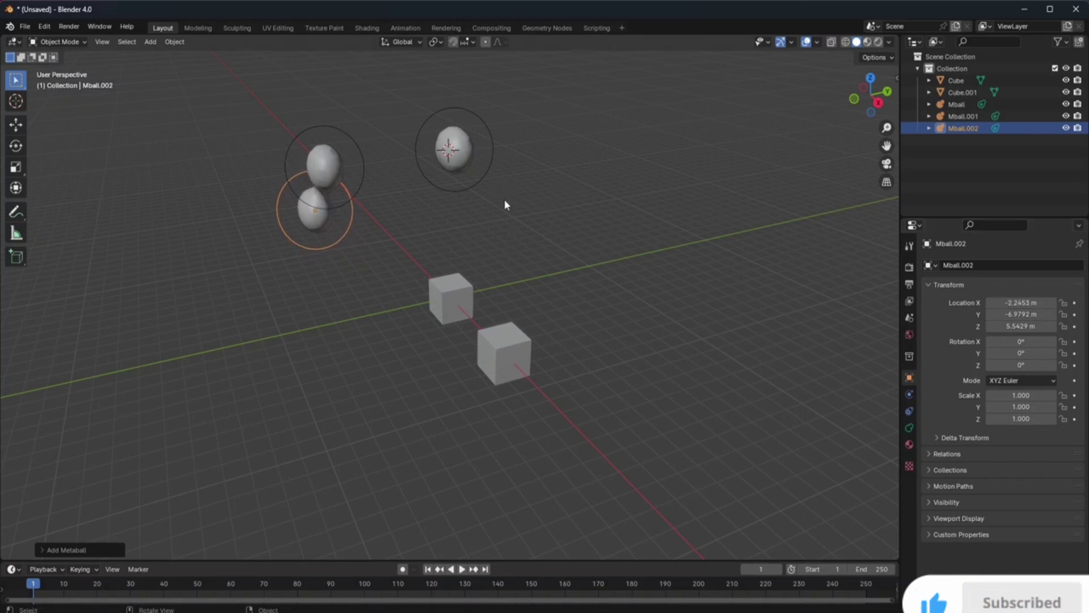
Select the first metaball, Mball, set its X location to about -1.03 m and clear the selection
left_click(323, 165)
left_click(479, 175)
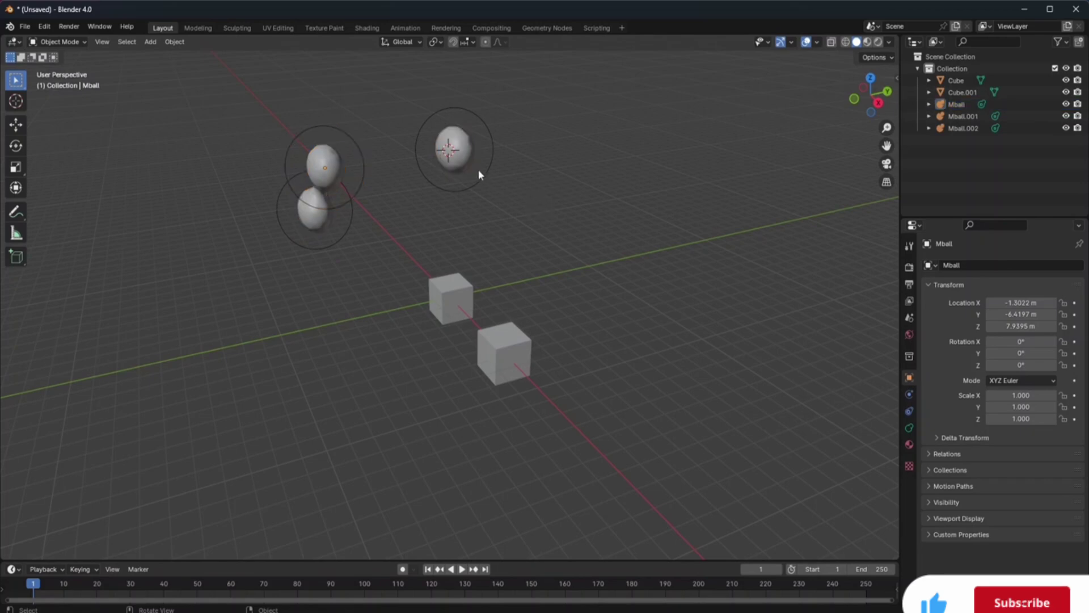
left_click(470, 167)
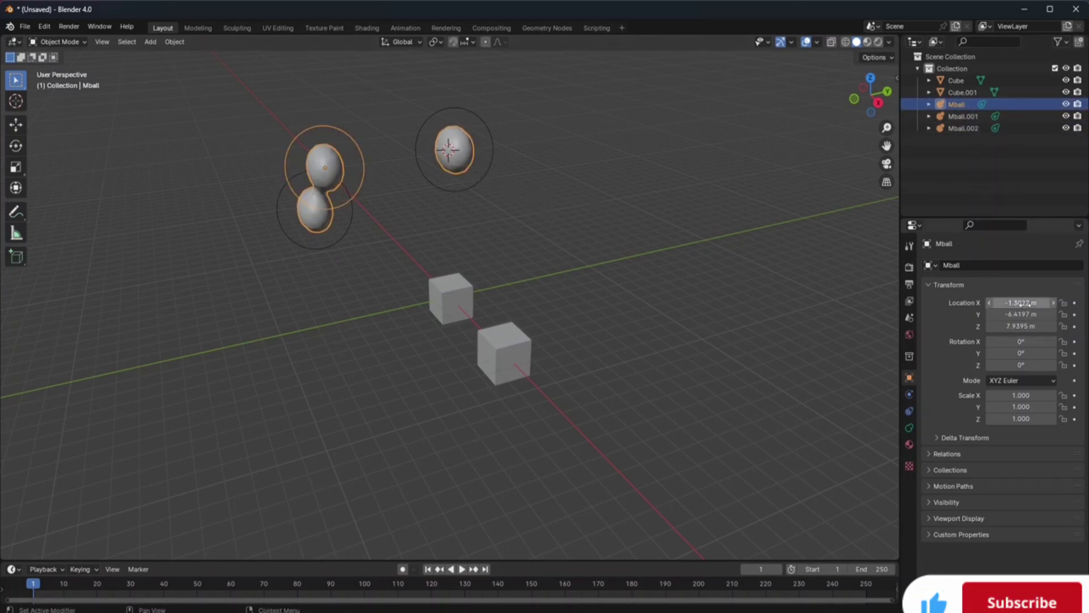
mouse_move(1022, 304)
left_mouse_down()
mouse_move(970, 304)
mouse_move(1035, 304)
left_mouse_up()
left_click(463, 174)
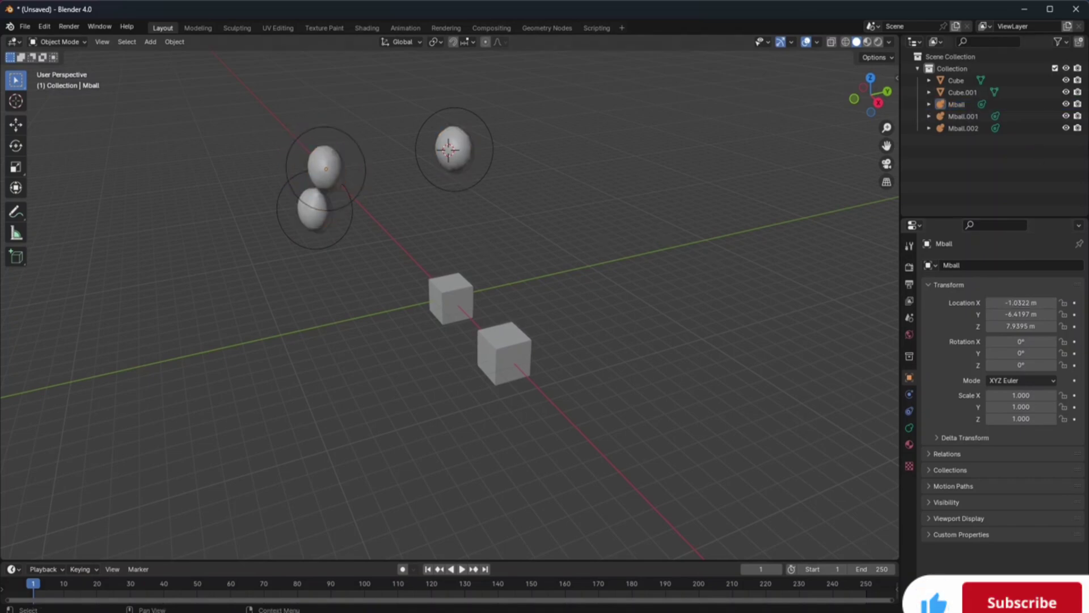
Select Mball.001, set its Y location to about -5.27 m and finish with all objects deselected
left_click(968, 116)
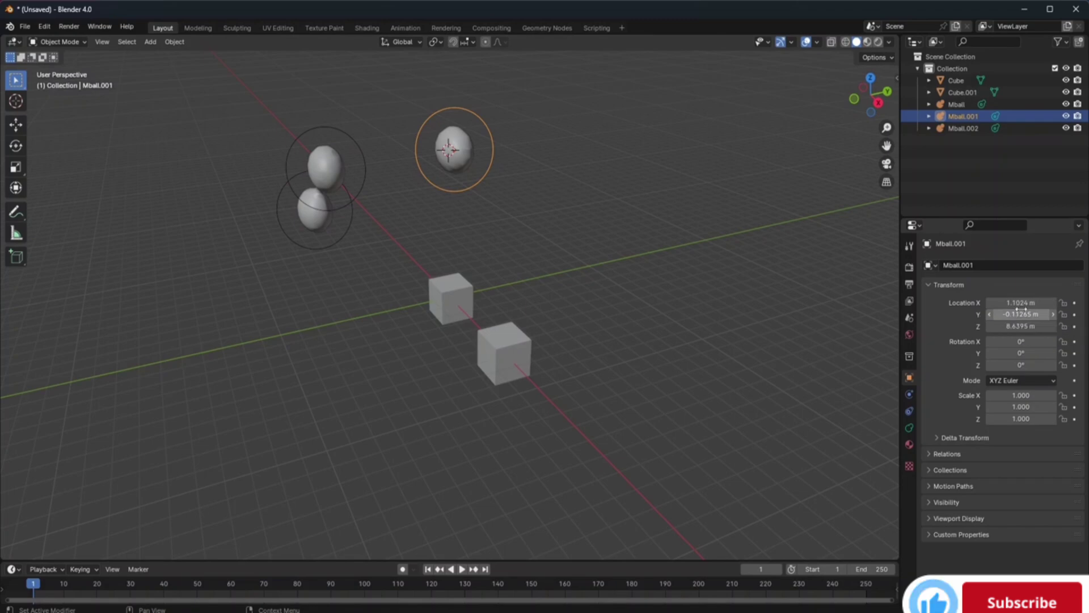
left_click_drag(1021, 314, 957, 315)
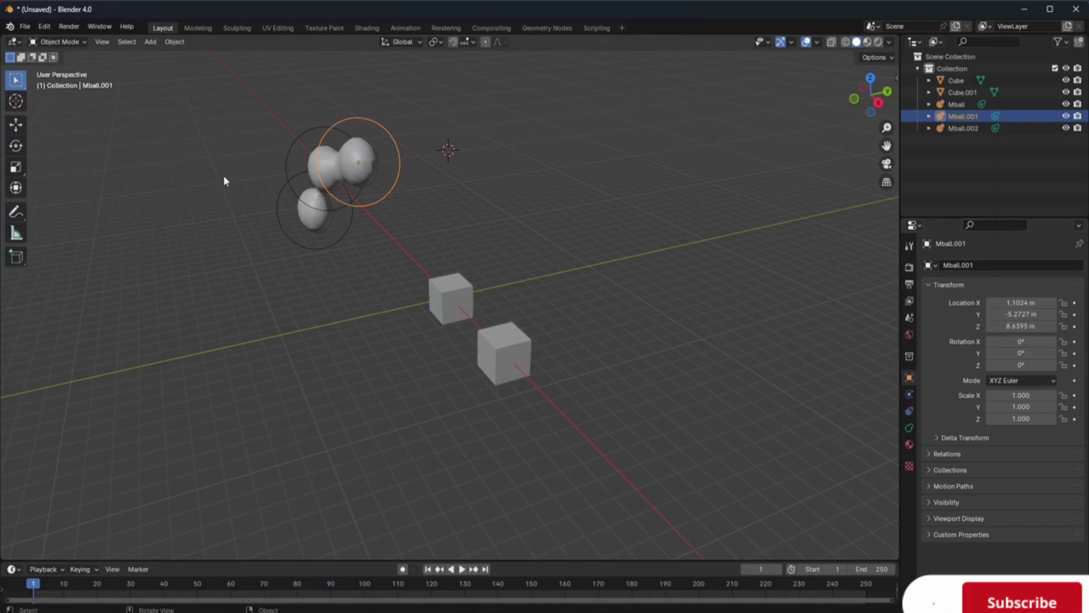
left_click(316, 182)
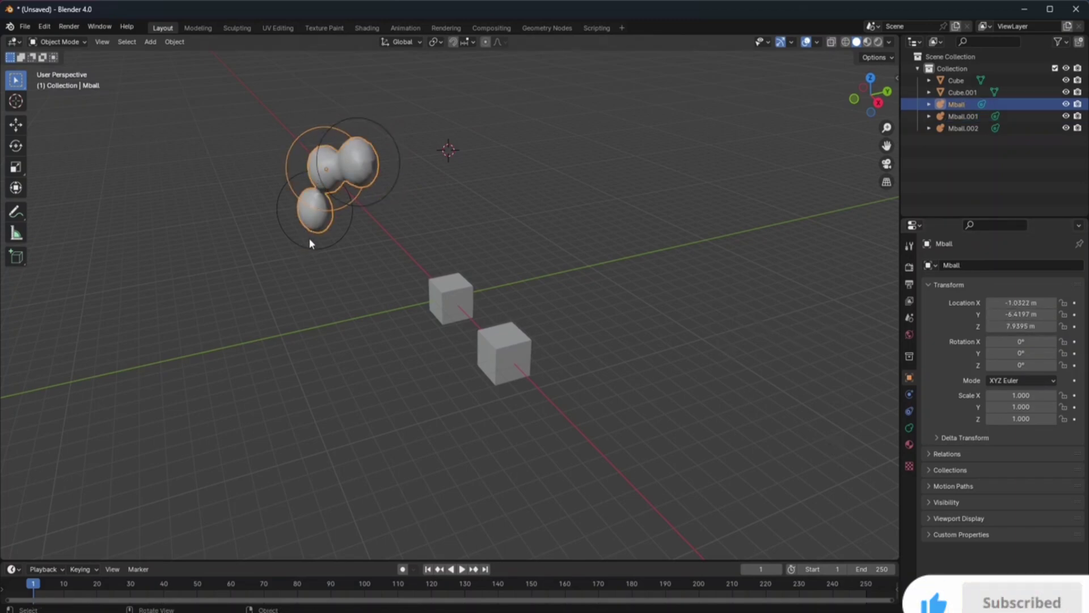
left_click(299, 241)
left_click(328, 179)
left_click(971, 163)
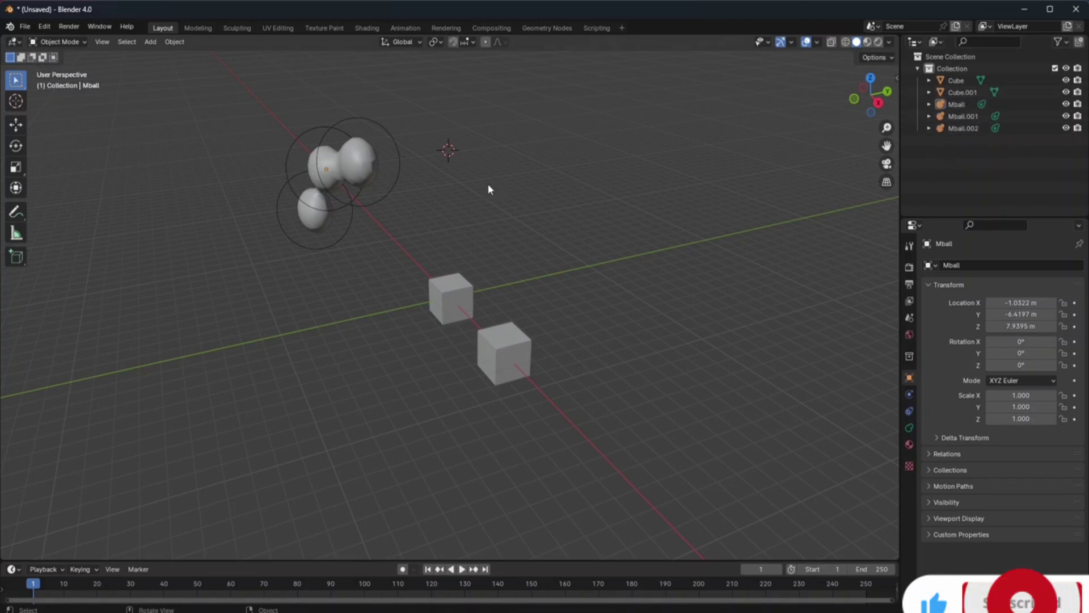
Move the 3D cursor to about X -1.82 m, Y -5.04 m, Z 5.78 m and add a ball metaball there
mouse_move(451, 152)
left_mouse_down()
mouse_move(400, 205)
mouse_move(442, 156)
left_mouse_up()
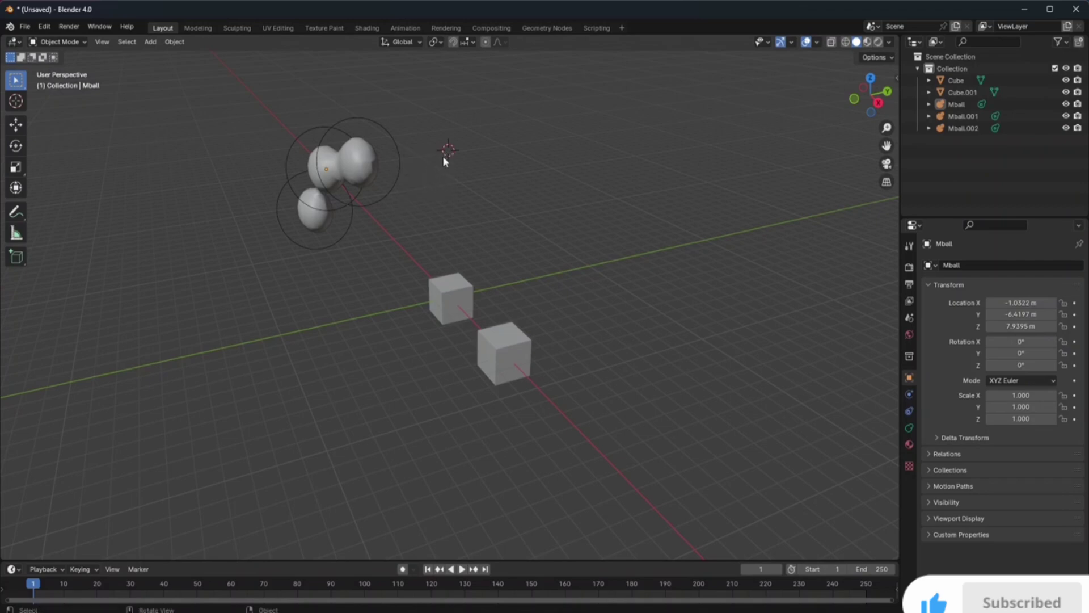
left_click(17, 104)
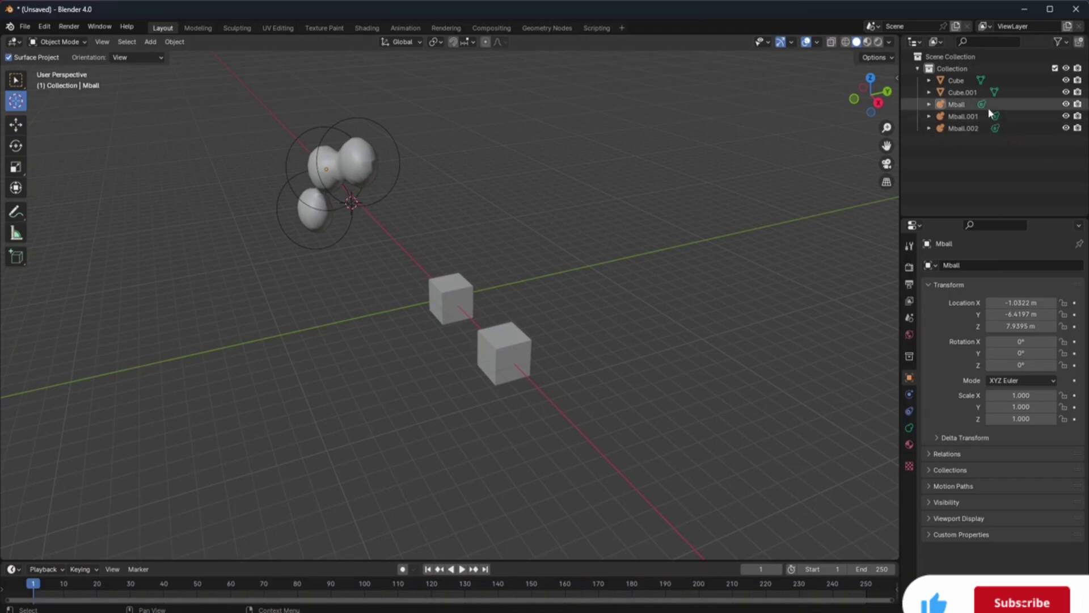
left_click(149, 42)
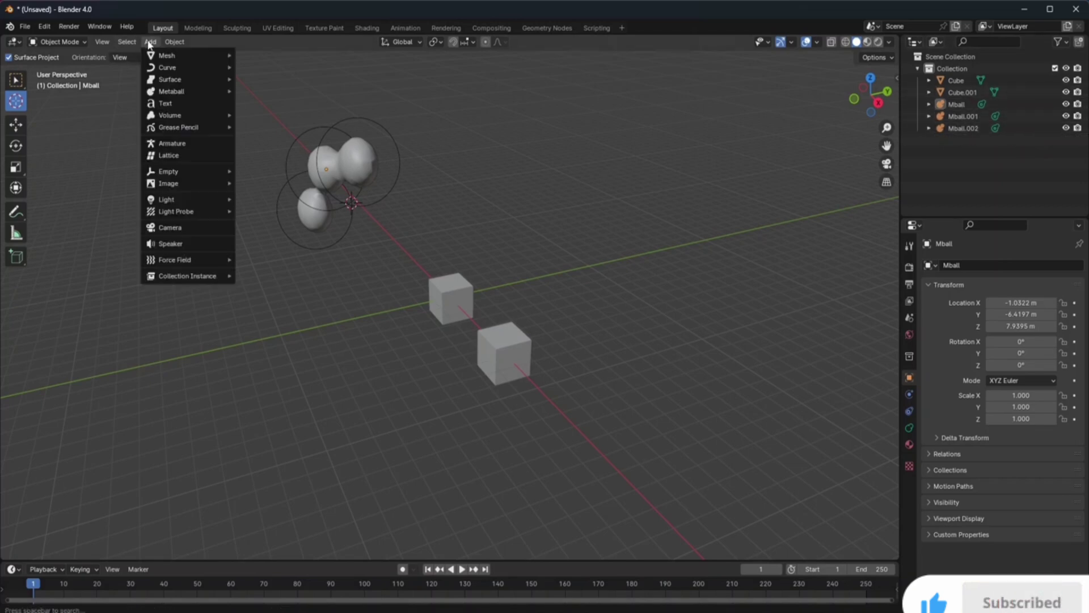
mouse_move(187, 92)
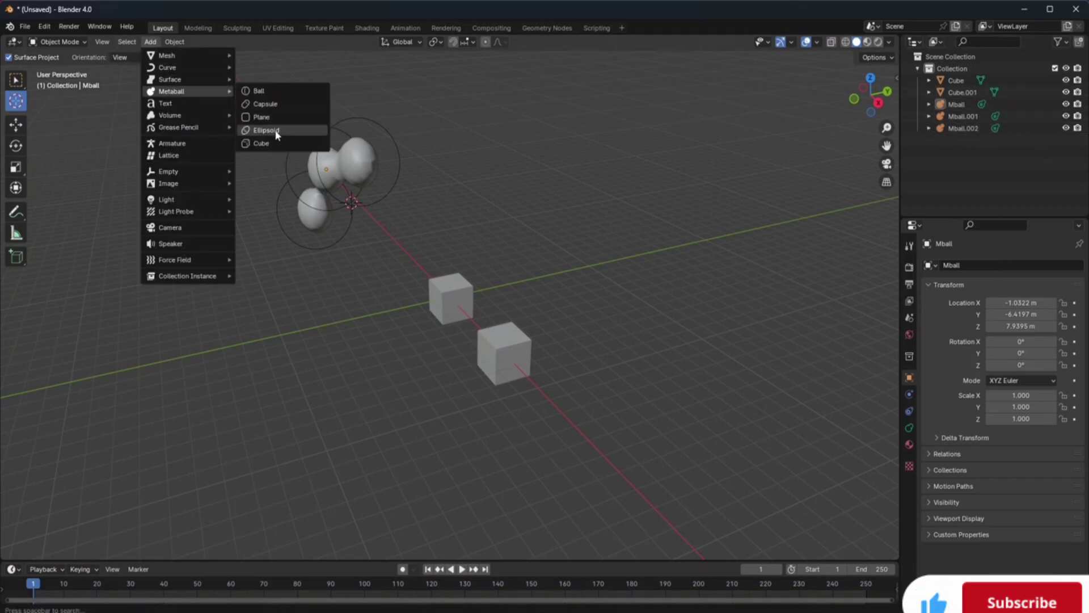
left_click(274, 90)
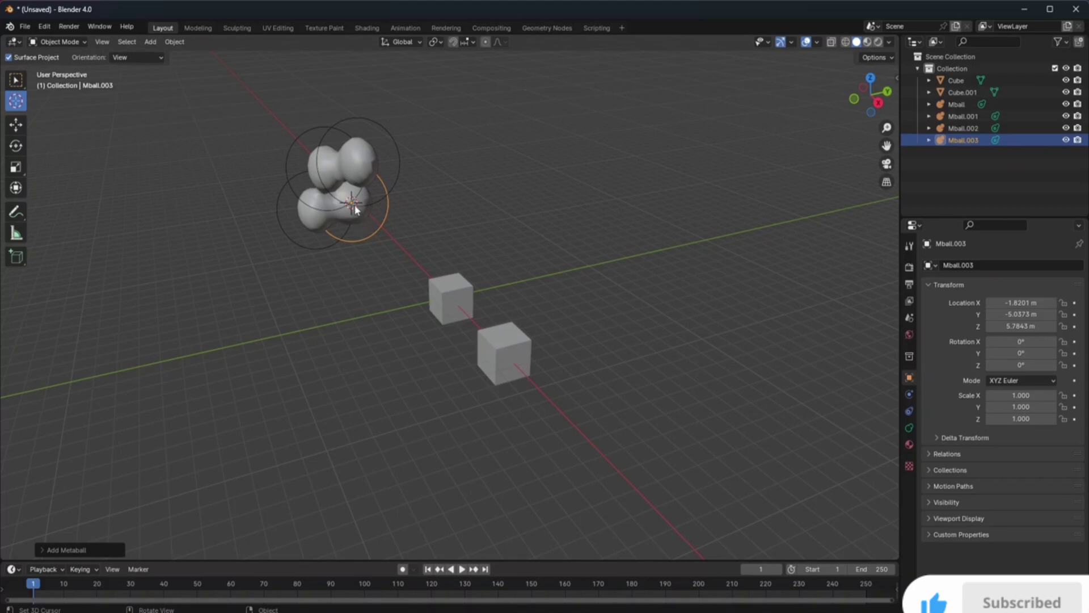
Set the fourth metaball's location to about X -2.45 m and Y -4.60 m and clear the selection
left_click_drag(1021, 302, 971, 302)
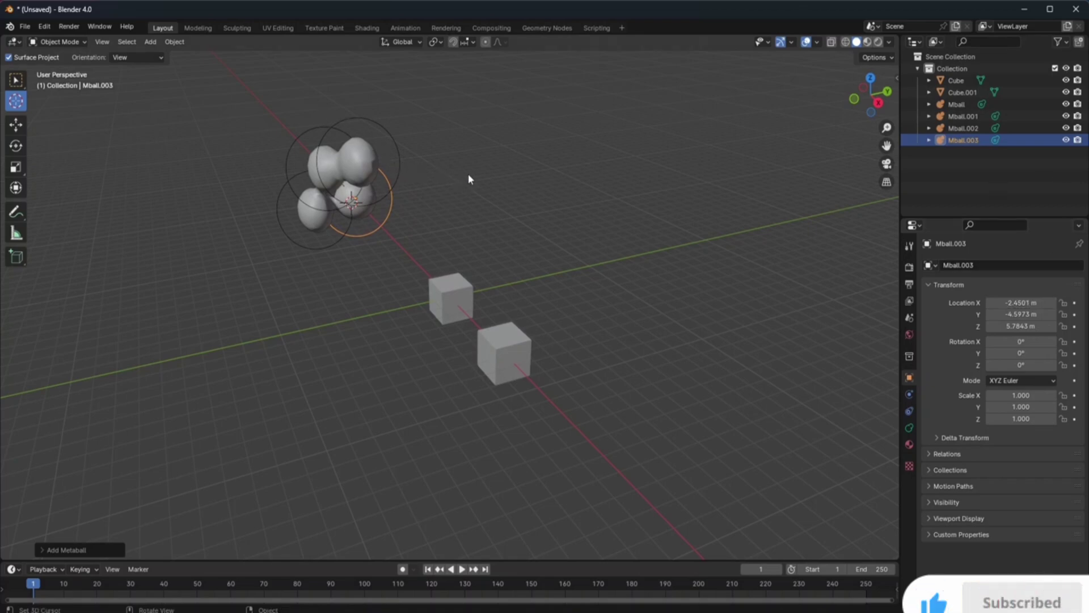
scroll(468, 174, "up", 3)
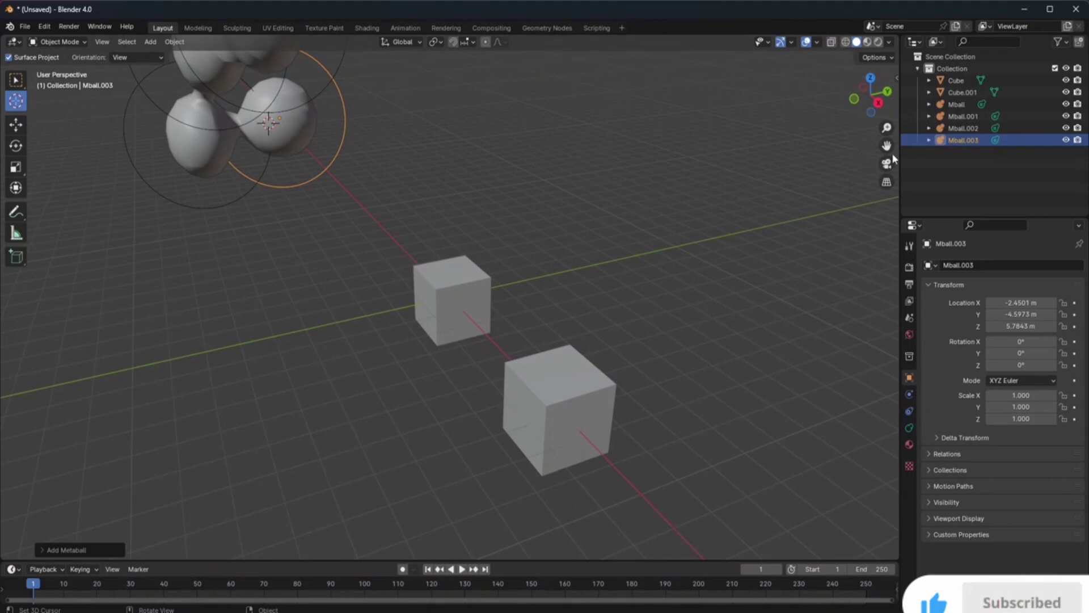
left_click_drag(888, 148, 580, 108)
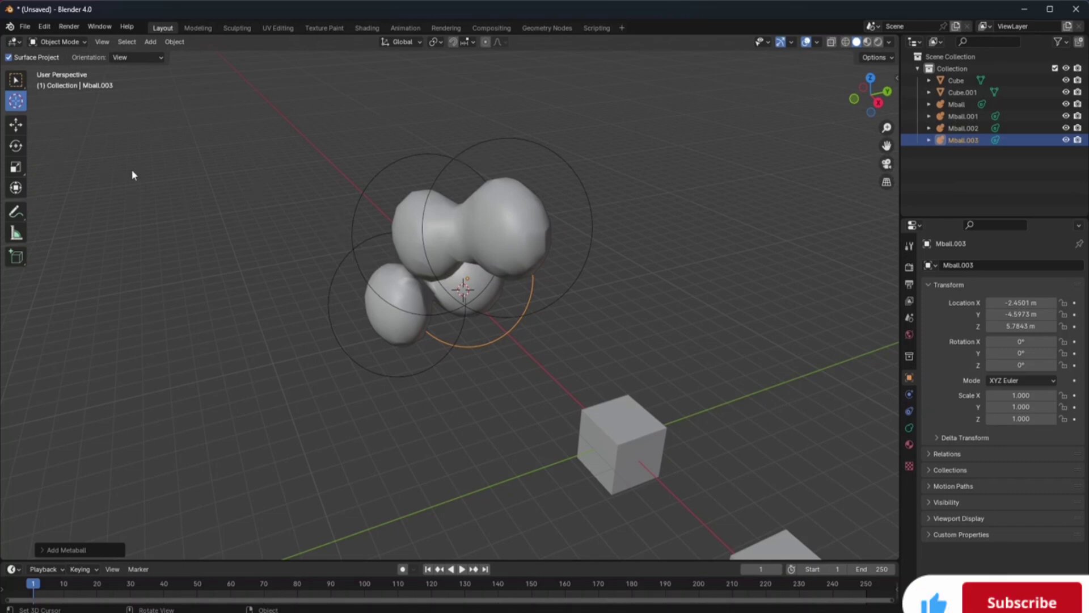
left_click(959, 177)
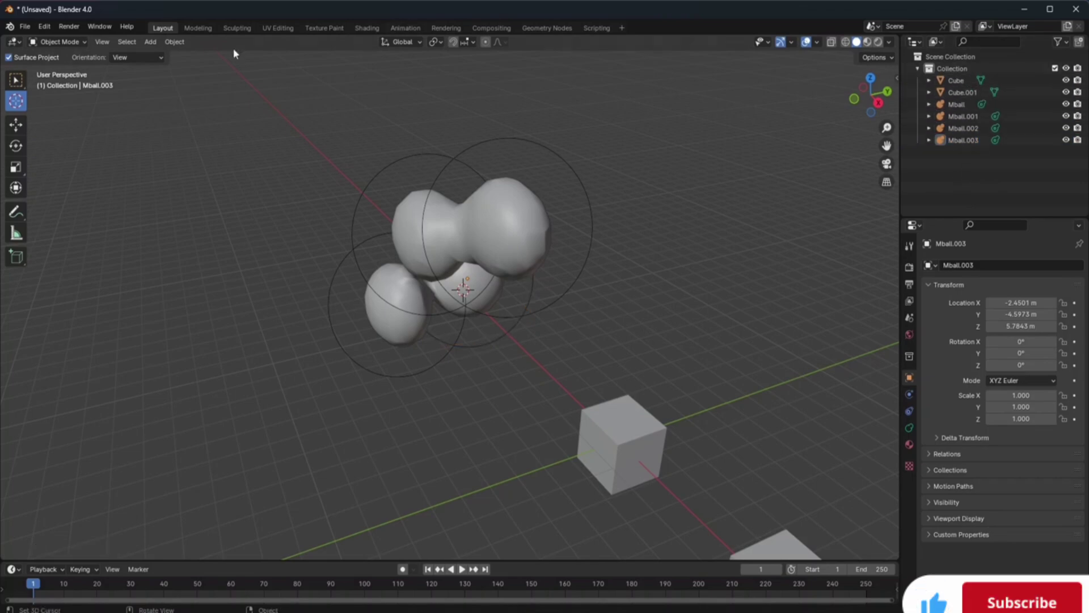
Add a camera at the 3D cursor among the metaballs
left_click(150, 41)
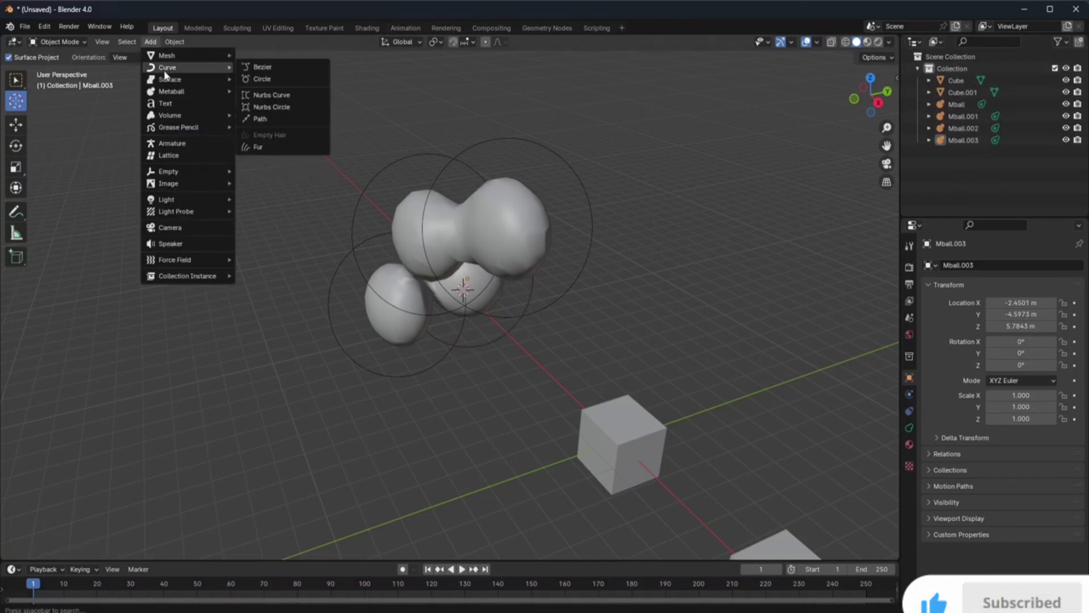
mouse_move(170, 172)
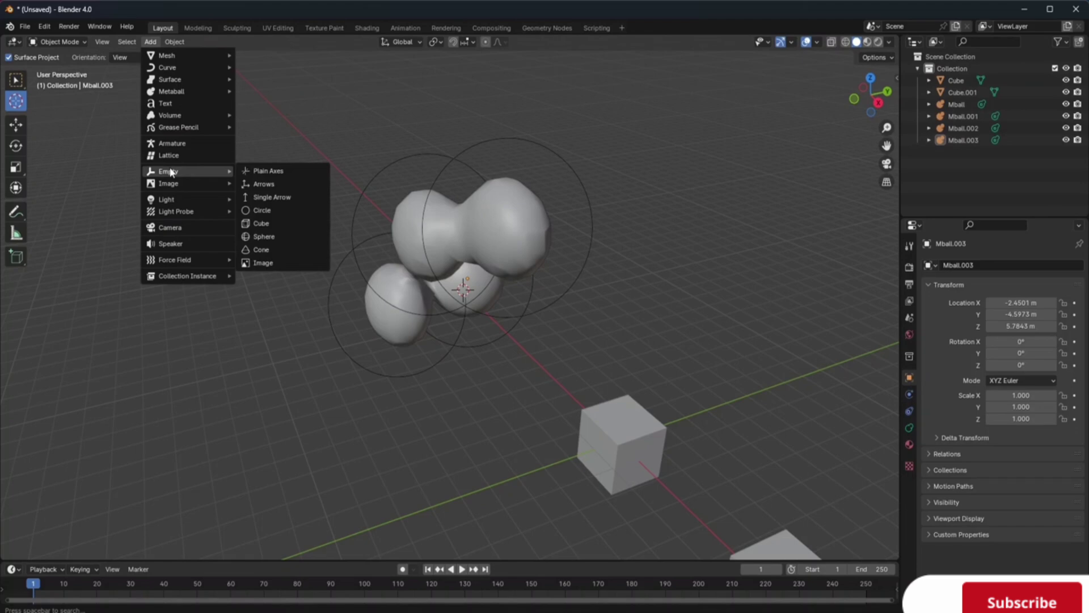
left_click(170, 227)
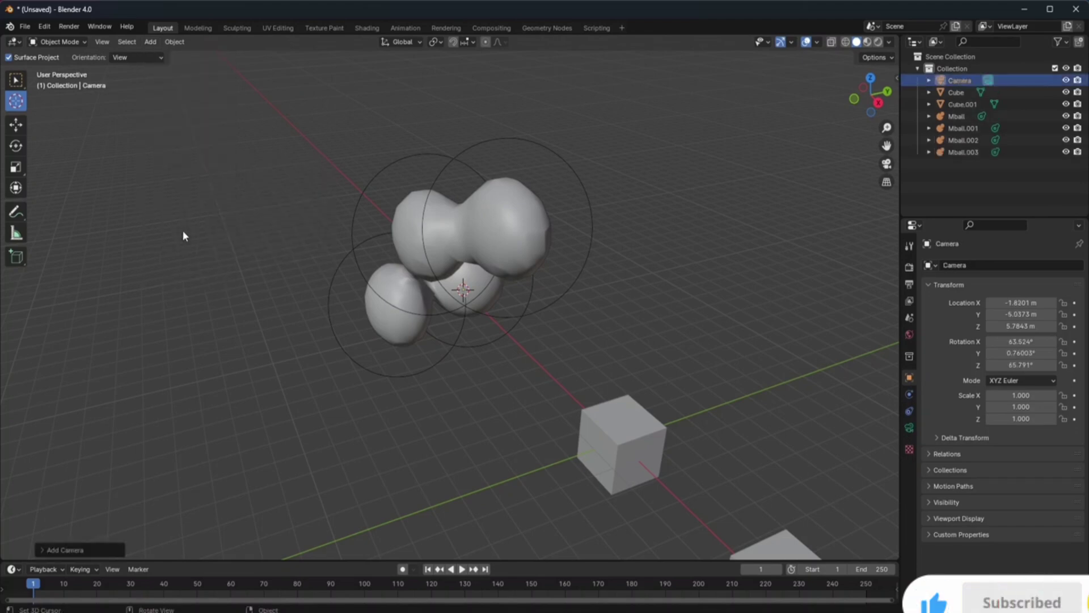
Select all four metaballs, Mball through Mball.003, and try to move them together
scroll(578, 264, "down", 5)
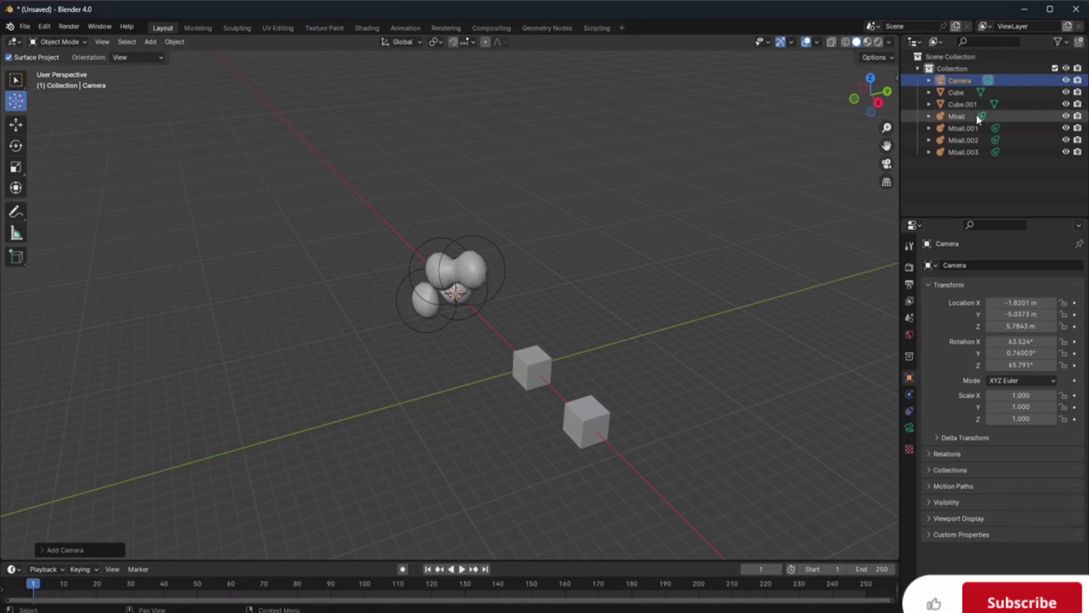
left_click(952, 116)
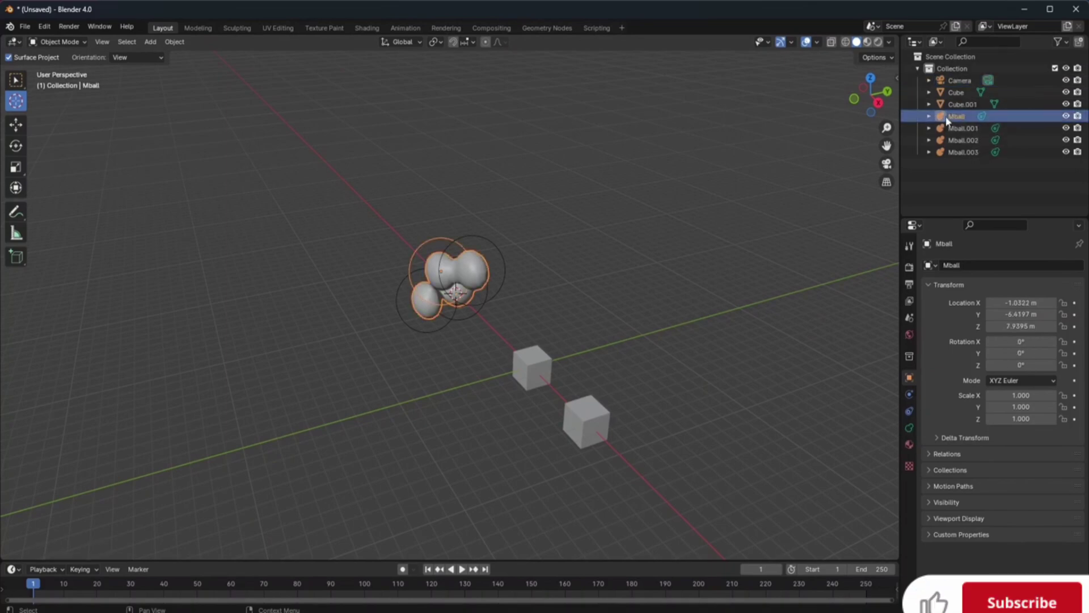
left_click(963, 152, "shift")
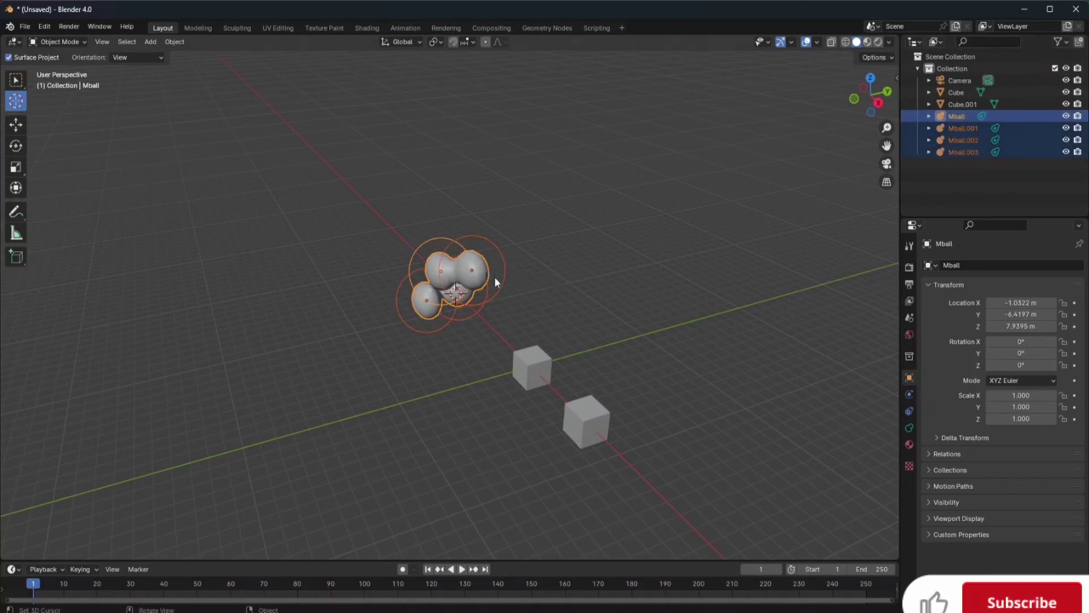
key("g")
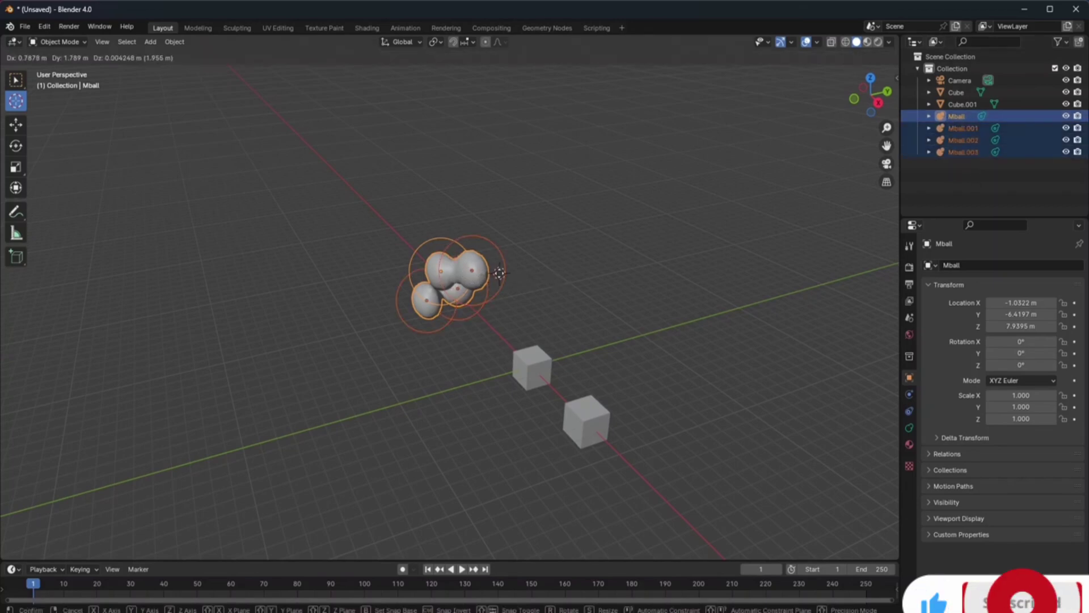
key("Return")
Switch to the Select tool and set the X location of the first metaball, Mball, to about 3.35 m
left_click(16, 80)
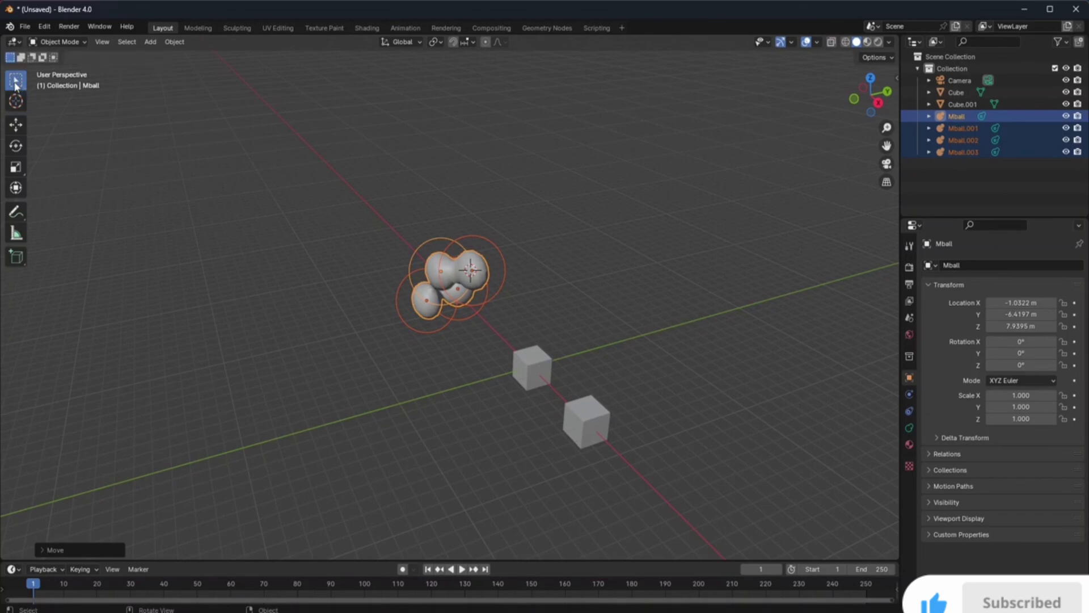
left_click(417, 269)
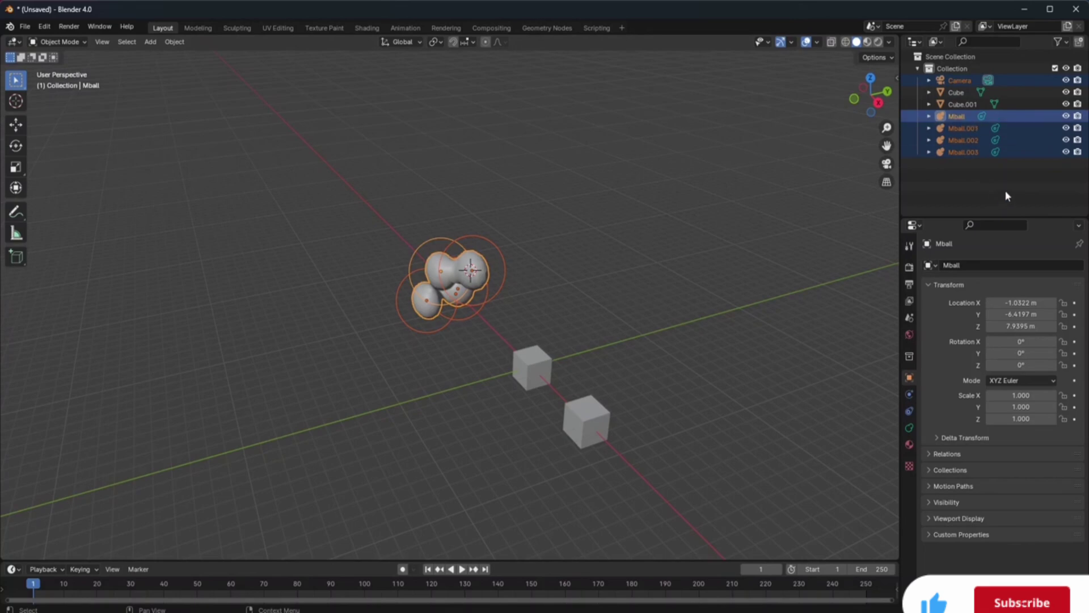
left_click_drag(1021, 303, 1055, 302)
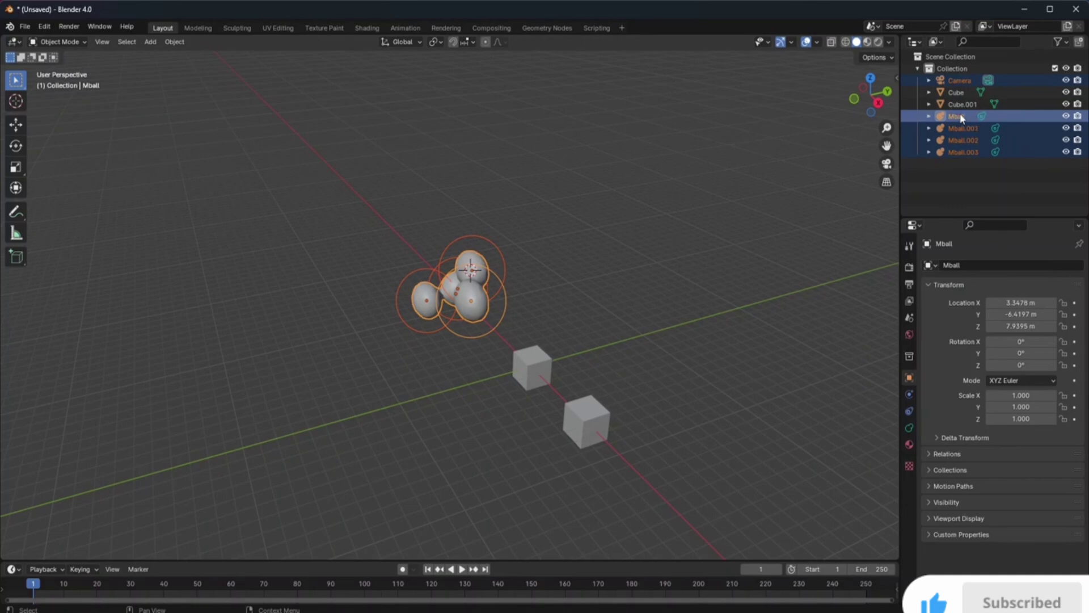
Make Mball.003 the active object in the object properties
left_click(971, 266)
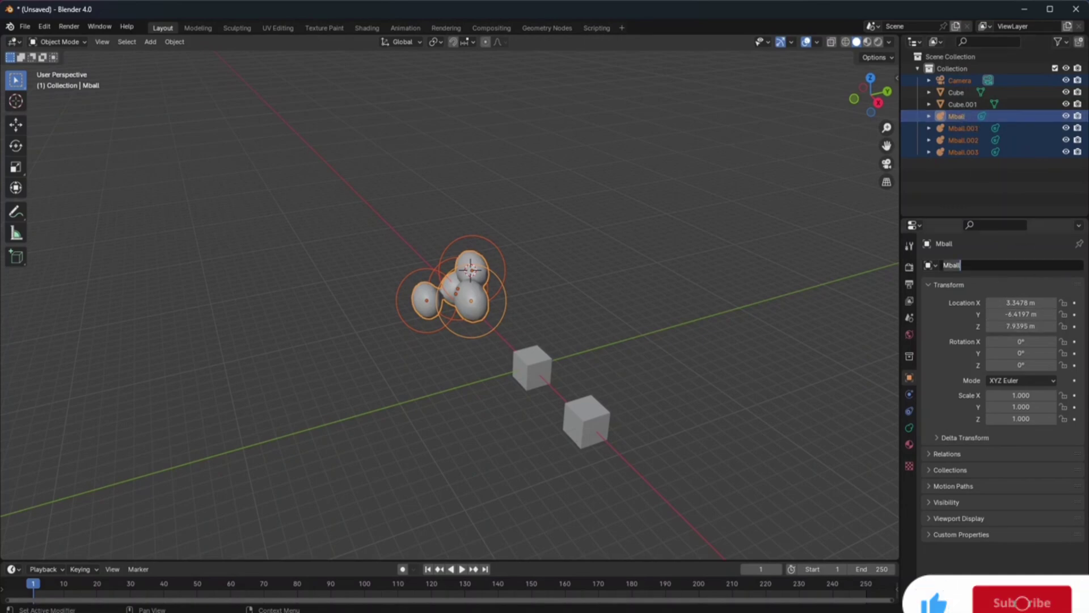
left_click(930, 266)
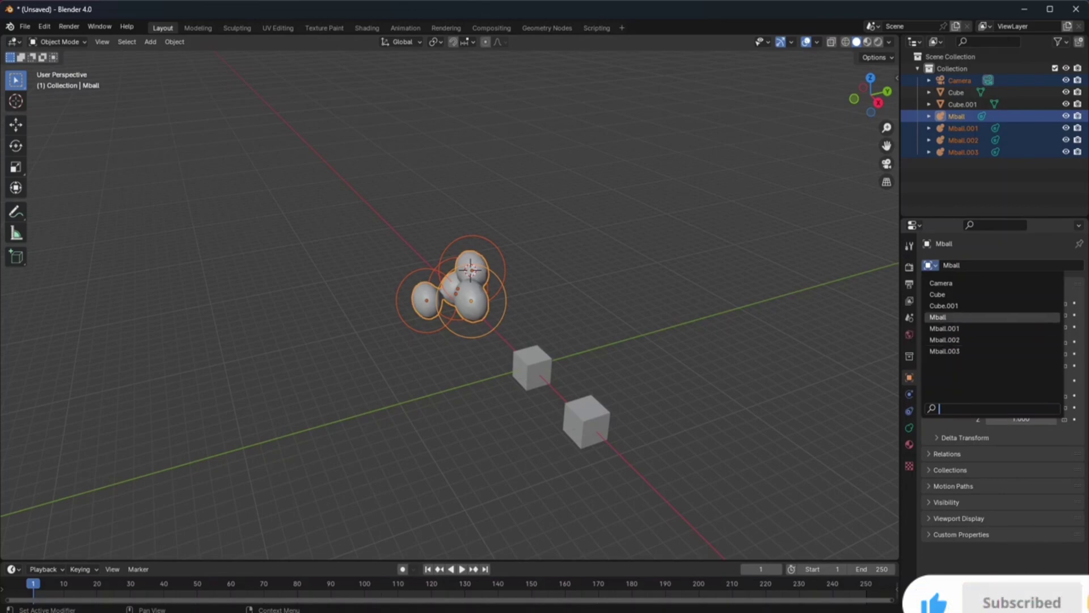
left_click(963, 350)
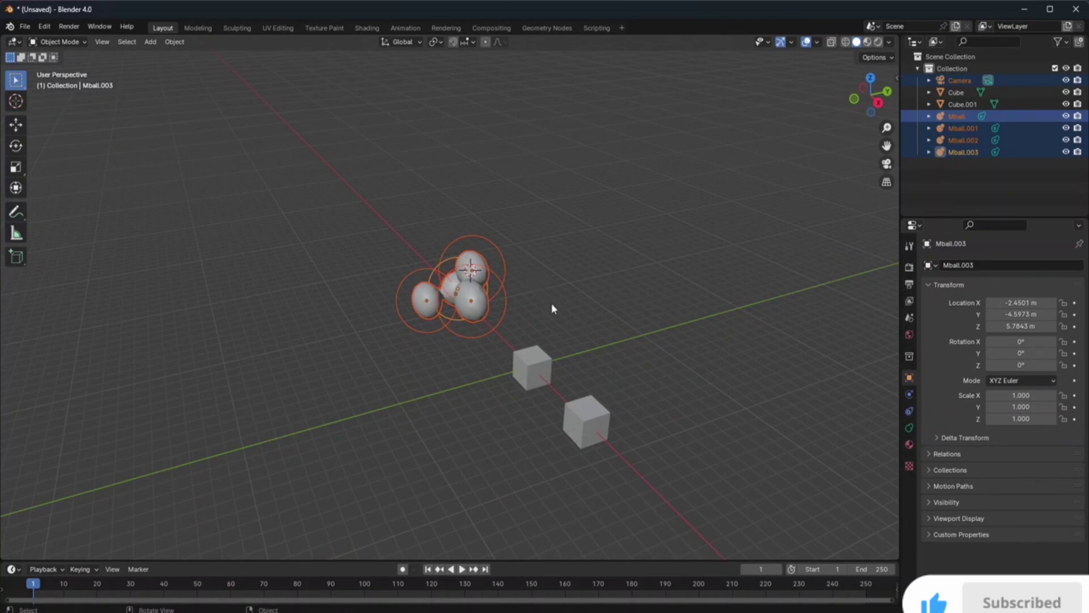
Switch to the Cursor tool, select the camera located among the metaballs and delete it
left_click(16, 101)
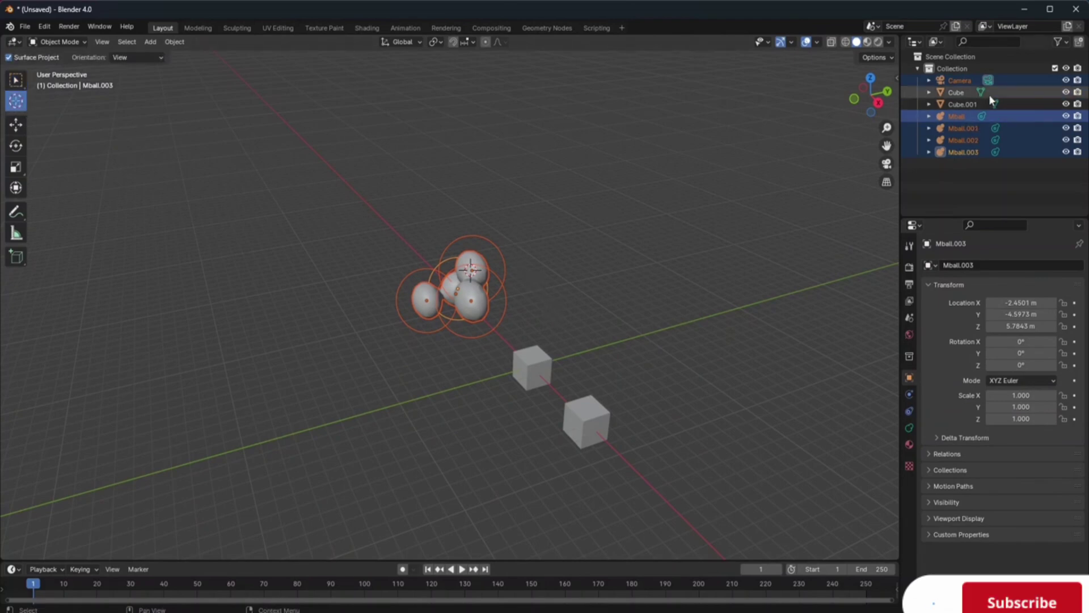
left_click(969, 83)
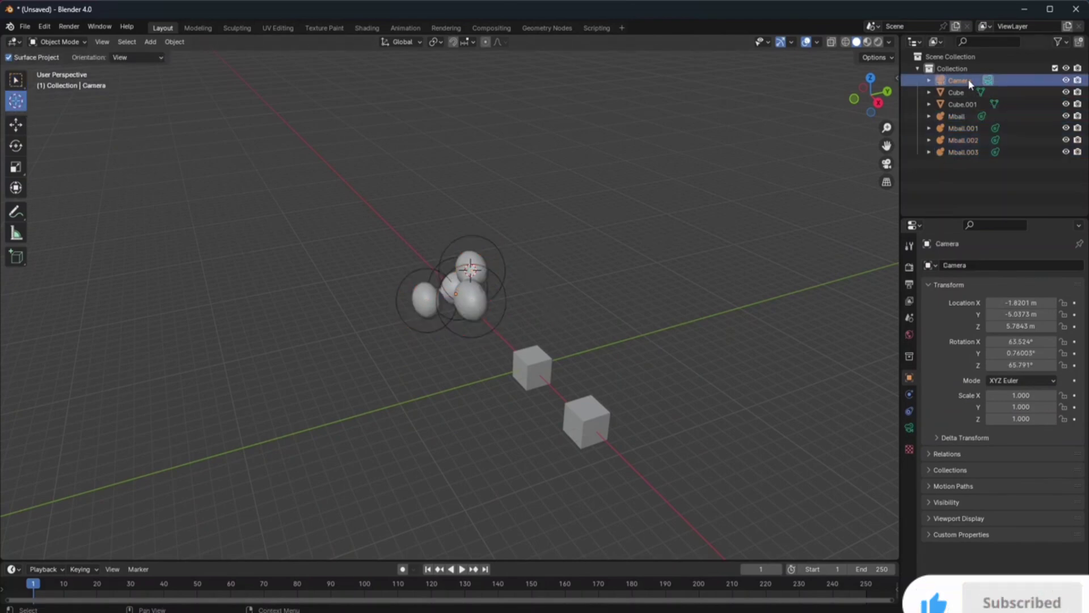
key("x")
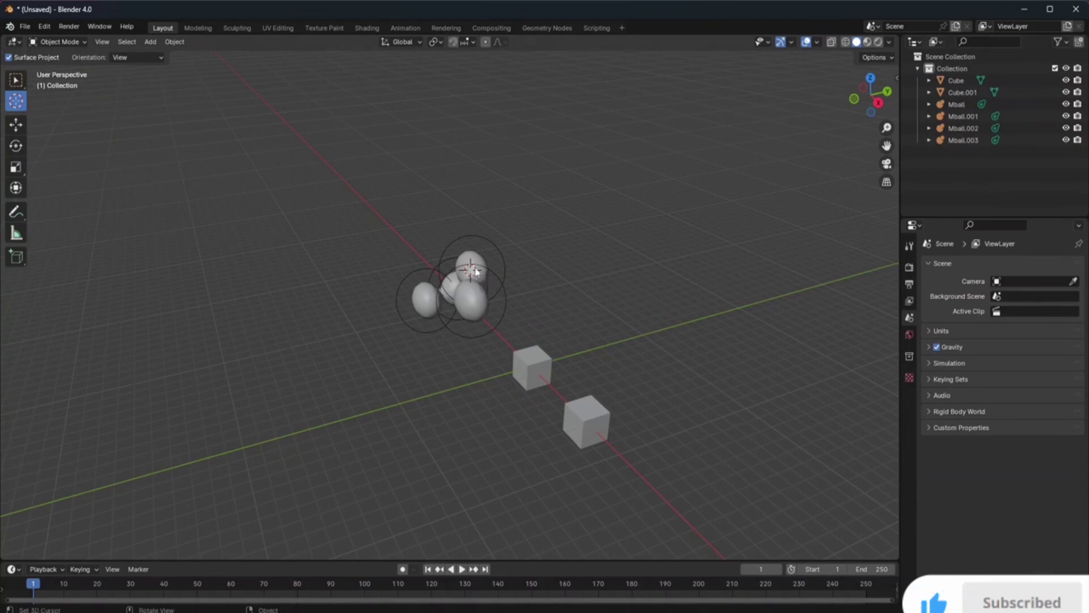
Move the 3D cursor away from the metaballs to about X -5.76 m, Y -21.08 m, Z 11.04 m and add a camera there
left_click_drag(471, 271, 181, 241)
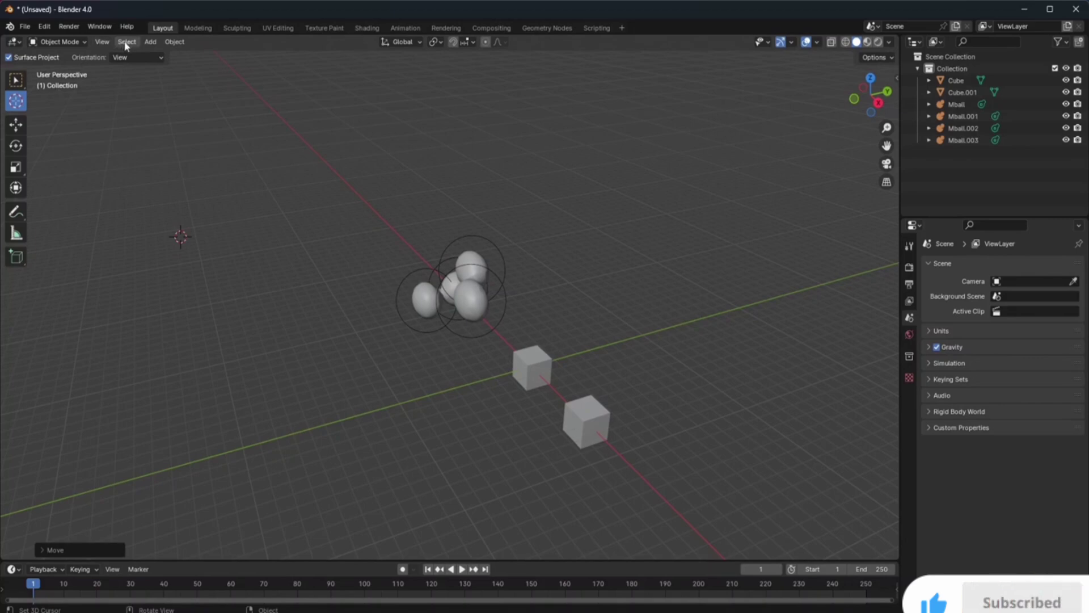
left_click(151, 41)
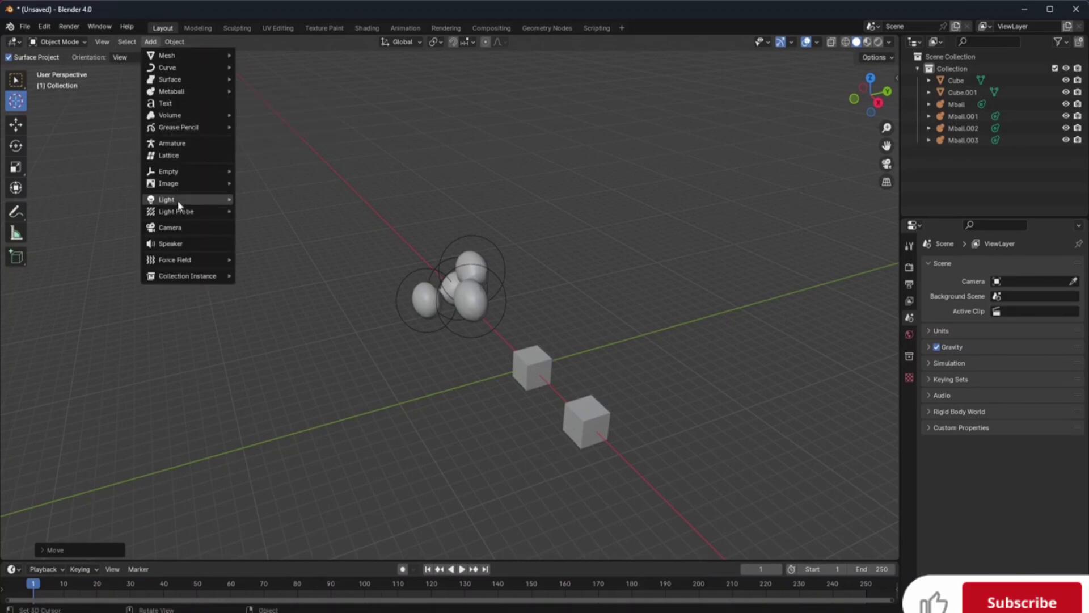
left_click(181, 227)
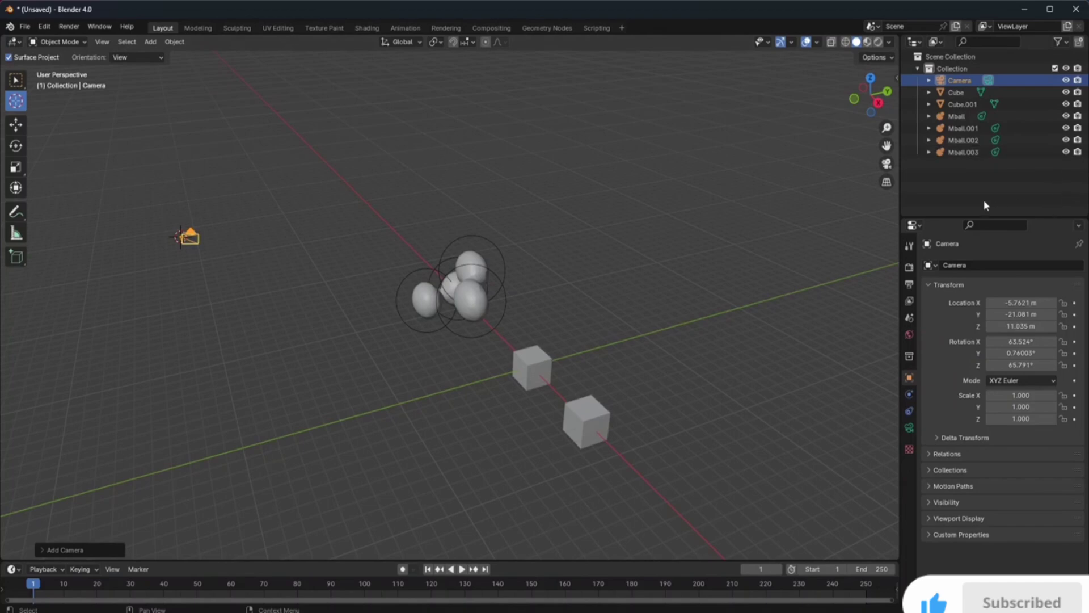
Scale the camera uniformly to about 4.925
key("s")
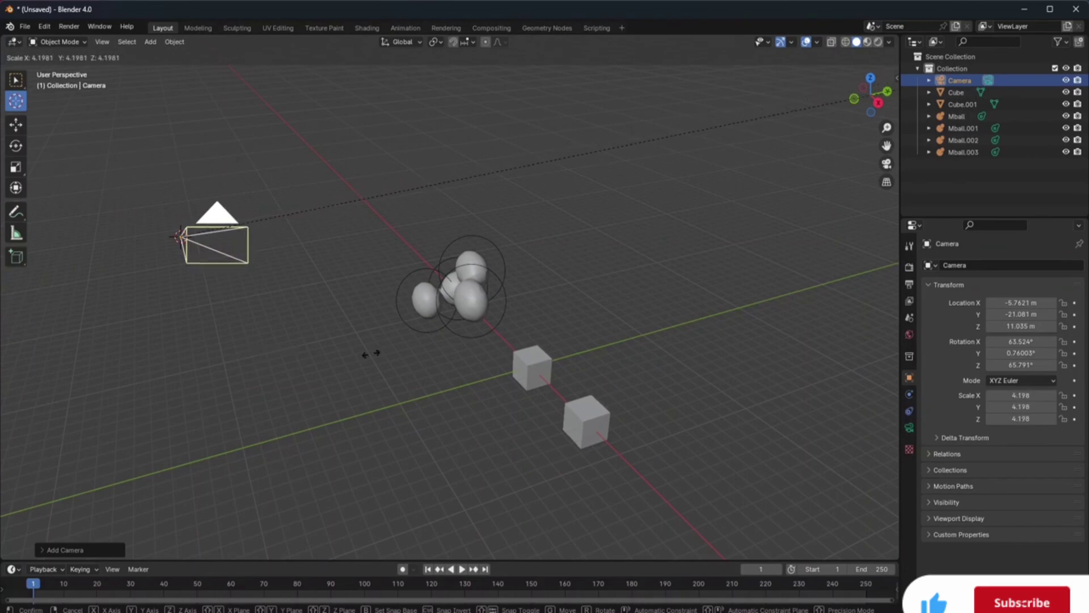
left_click(718, 306)
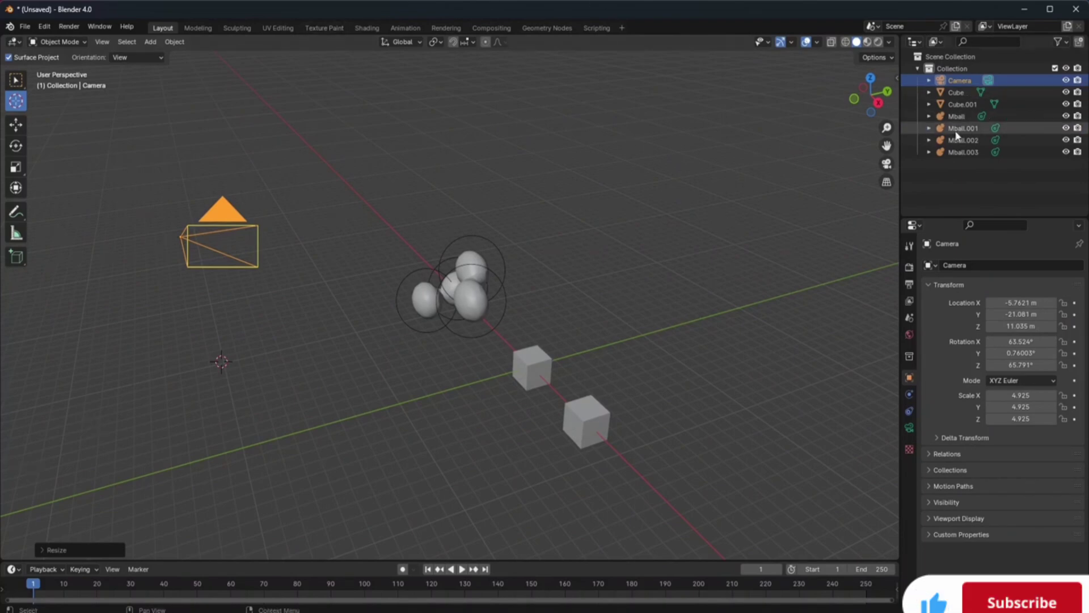
Add a point light at the 3D cursor, about X -1.94 m, Y -20.22 m, Z 4.72 m, and switch to the Select tool
left_click_drag(886, 146, 859, 124)
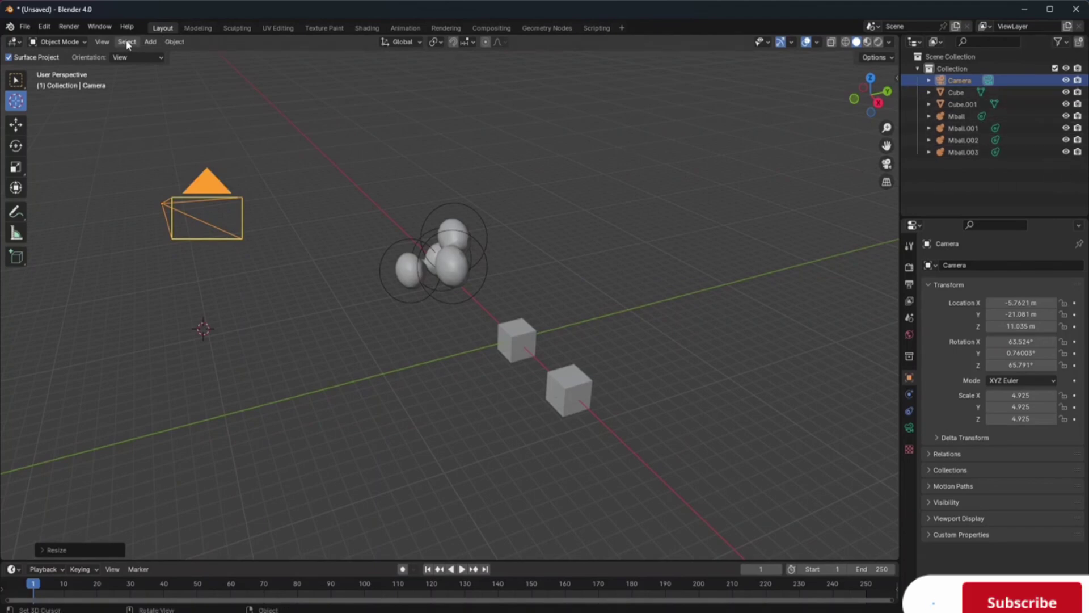
left_click(151, 45)
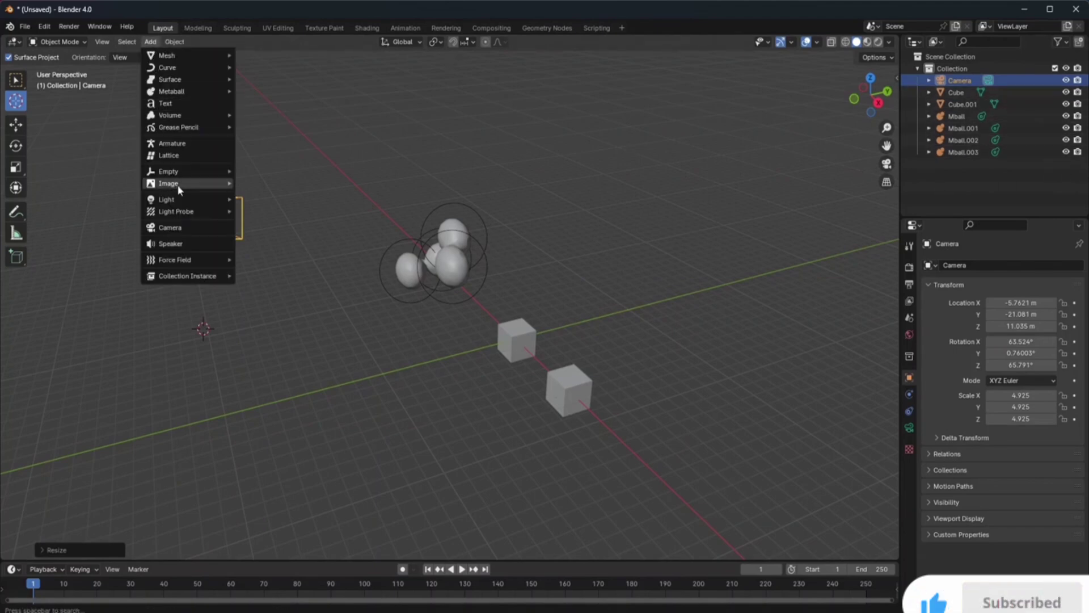
mouse_move(179, 194)
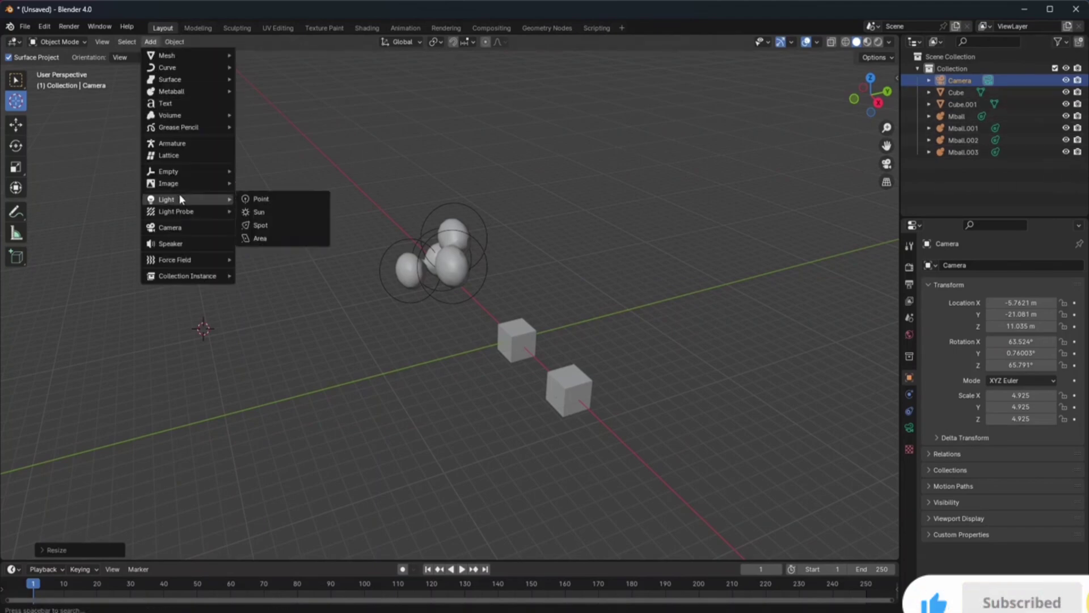
left_click(283, 200)
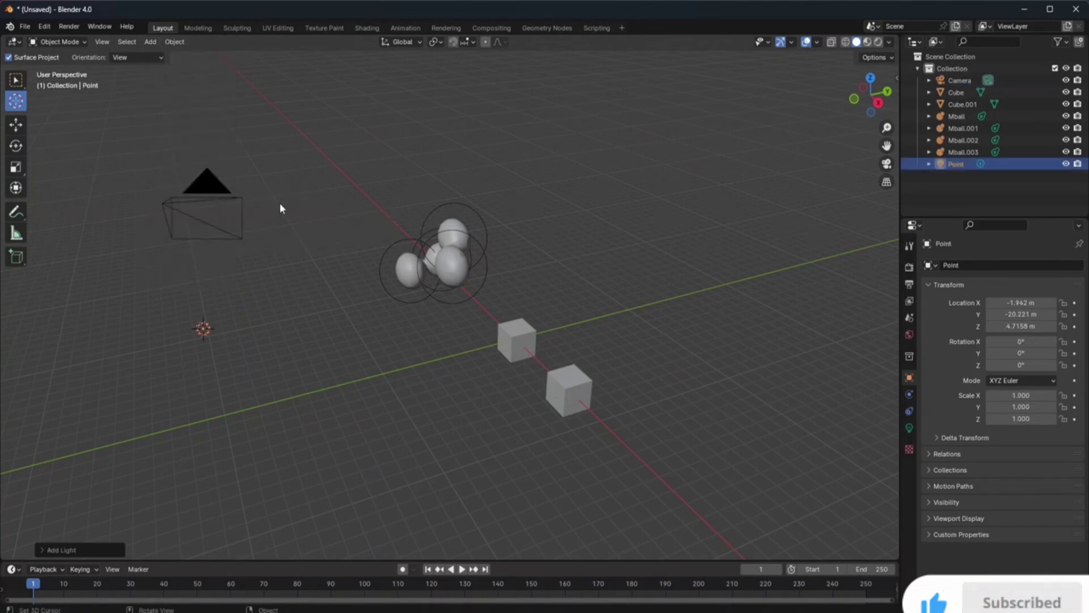
left_click_drag(204, 324, 208, 301)
left_click(19, 84)
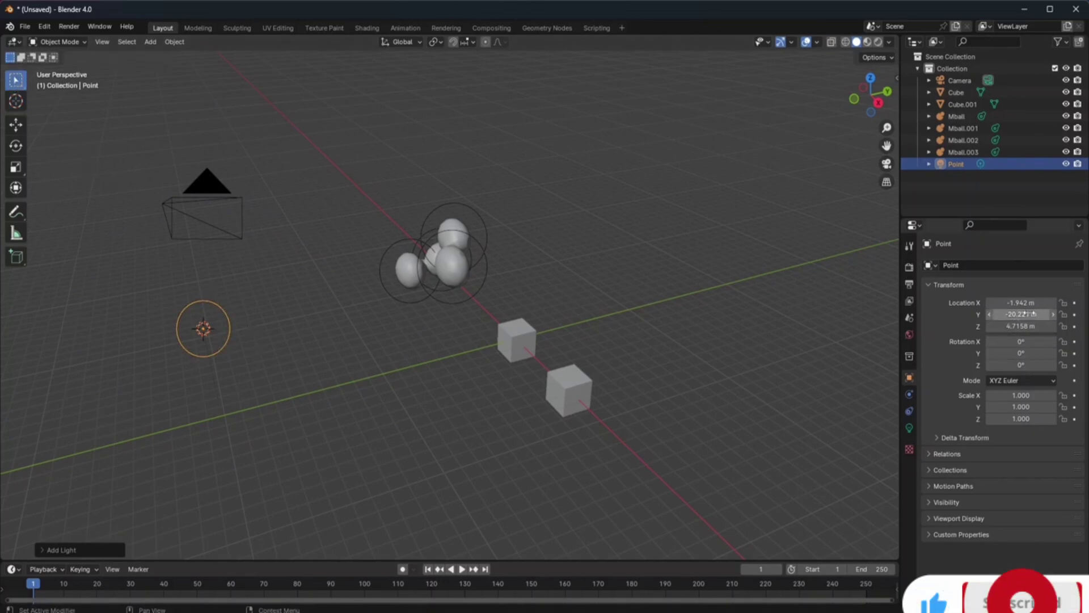
Move the point light behind the metaballs, to about X -37.892 m and Y 6.169 m
left_click_drag(1021, 314, 1015, 314)
left_click_drag(1009, 314, 954, 298)
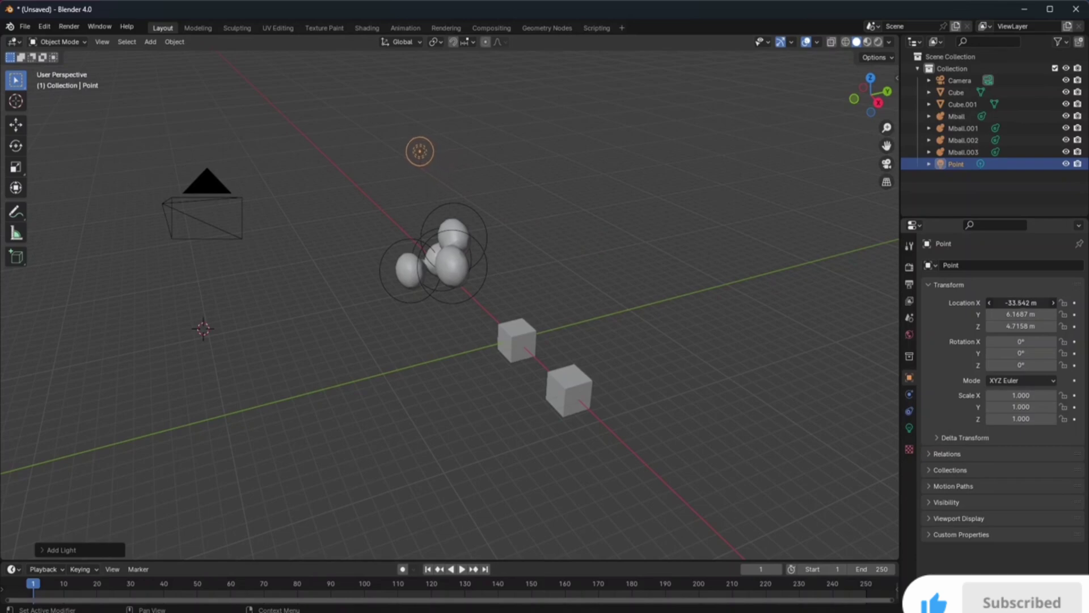
left_click_drag(1038, 300, 1036, 301)
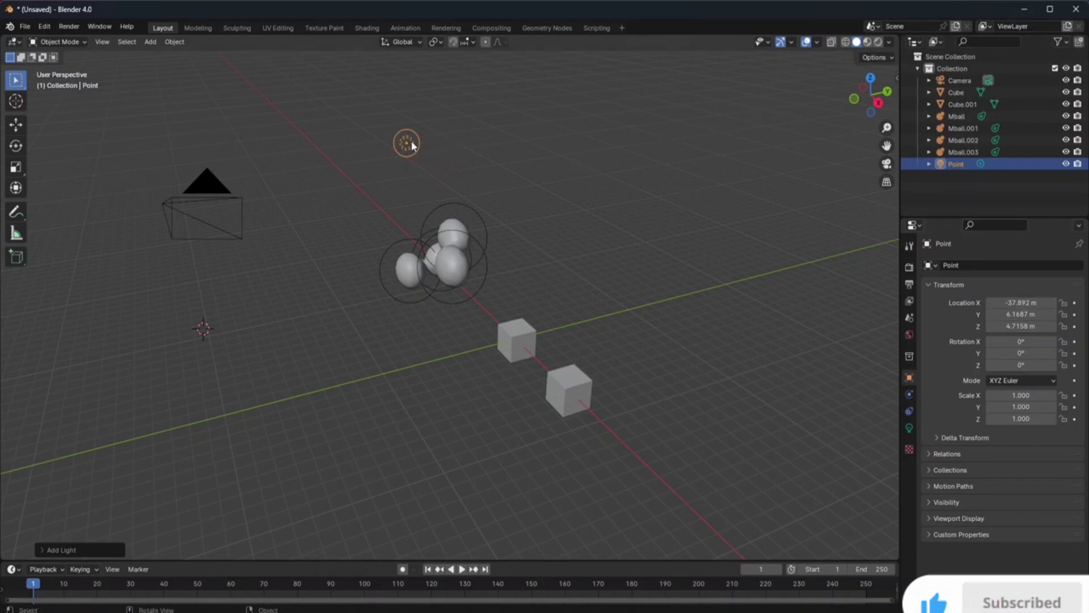
Scale the point light uniformly to about 4.006, then enlarge its radius to roughly three times as wide and deselect it
key("s")
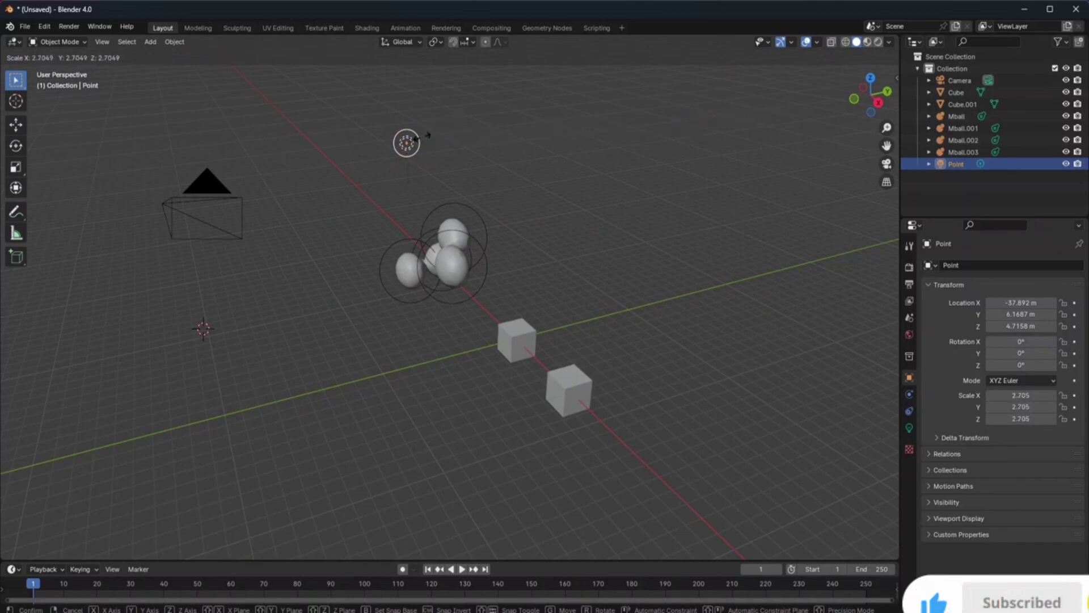
left_click(460, 145)
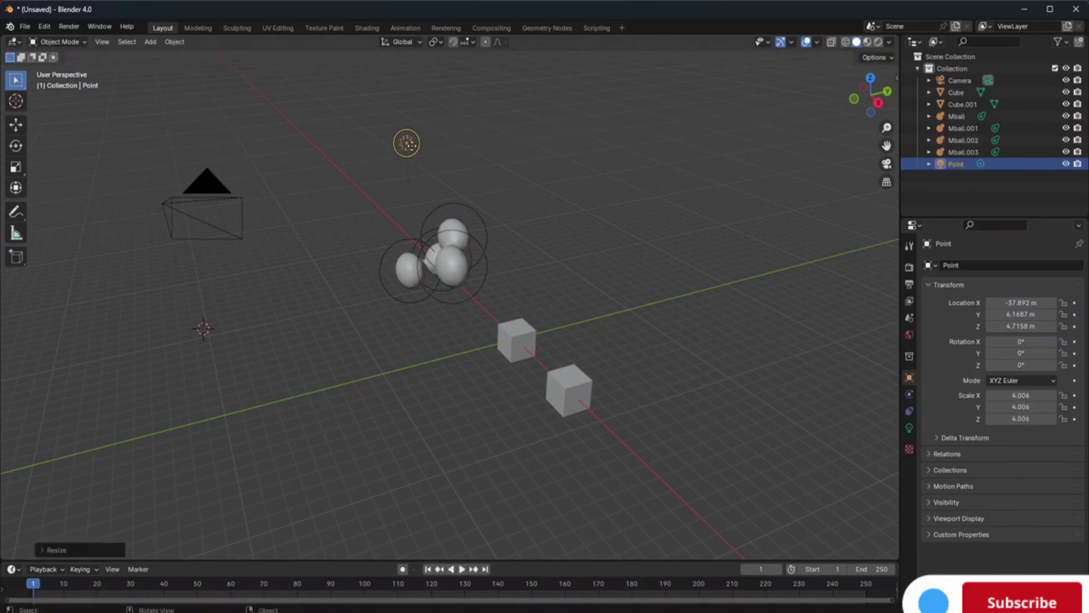
left_click_drag(418, 145, 444, 152)
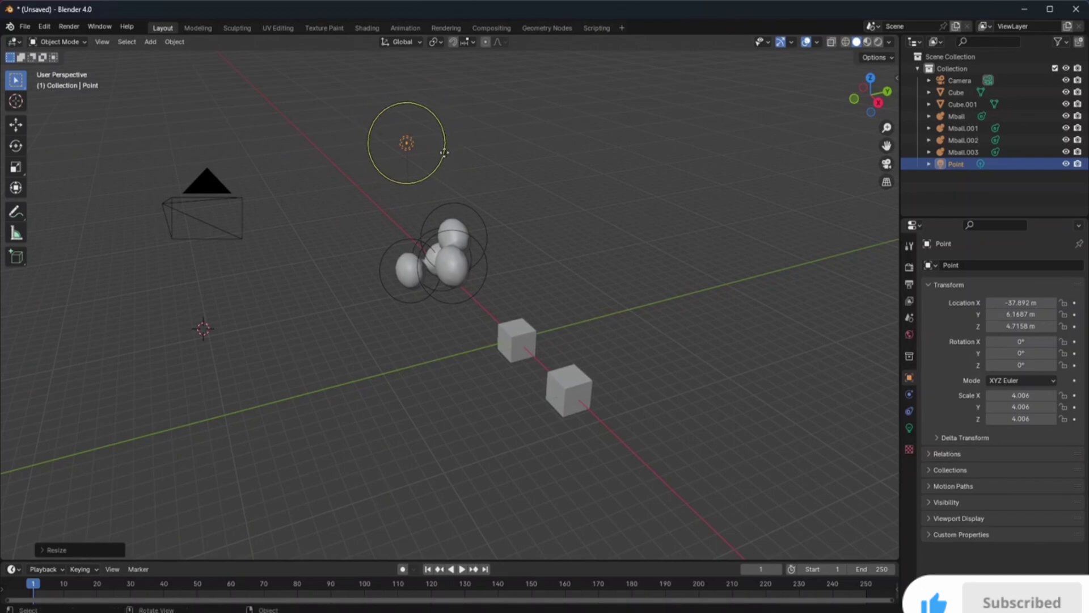
left_click(503, 152)
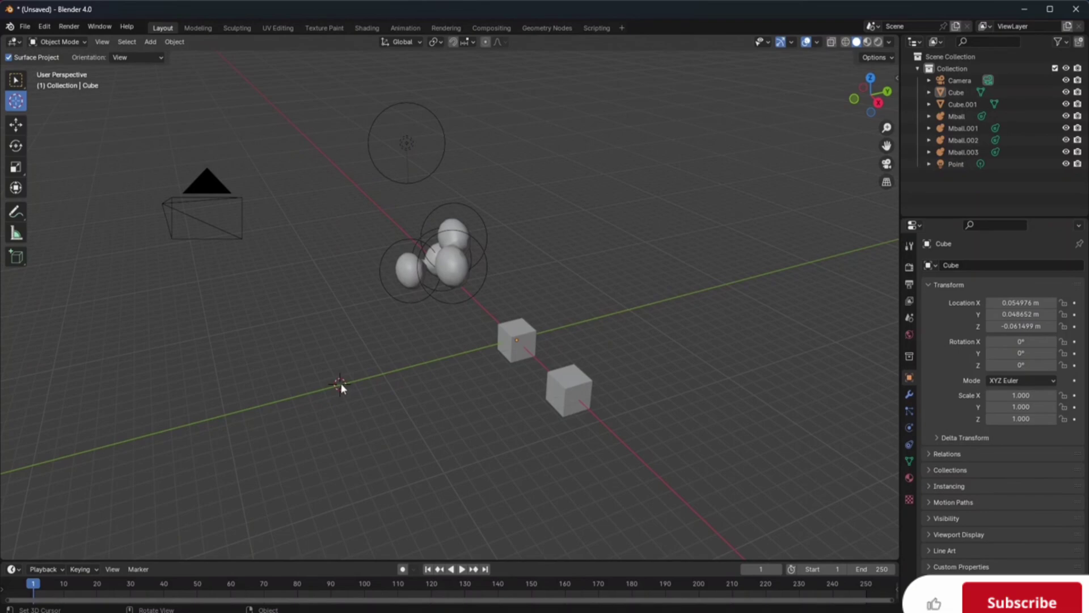
Place the 3D cursor near the green axis at about X 1.17 m, Y -18 m, Z 0.81 m and add a cylinder mesh there
left_click(260, 404)
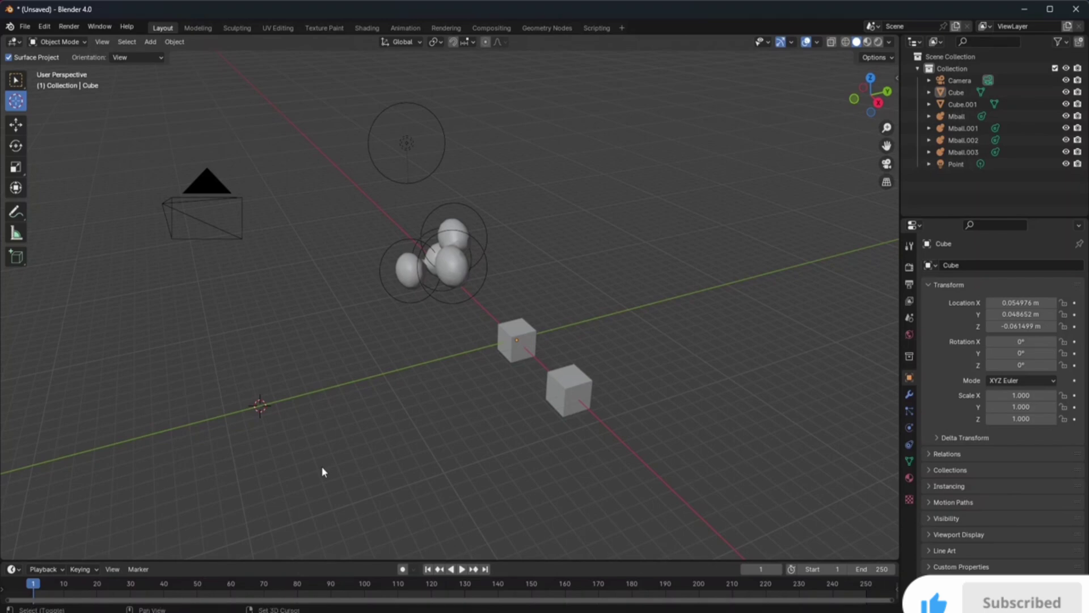
key("shift+a")
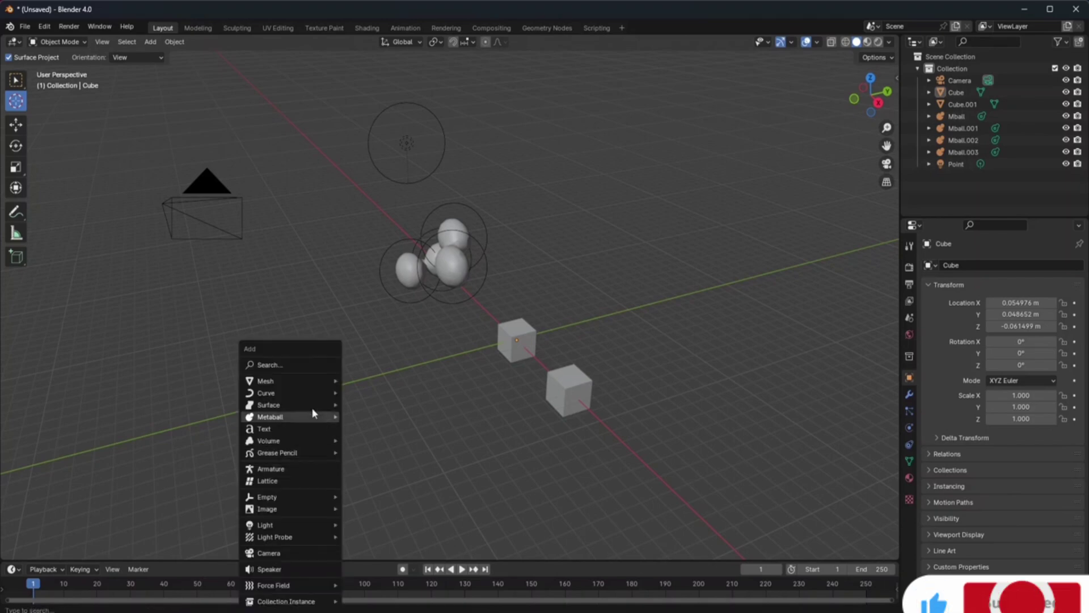
mouse_move(296, 380)
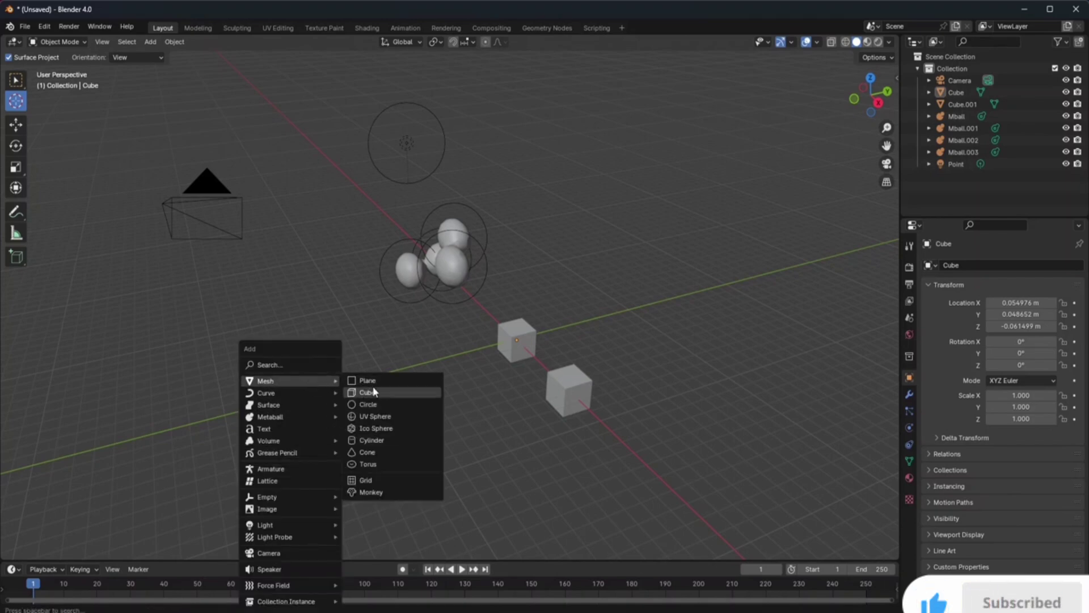
left_click(375, 441)
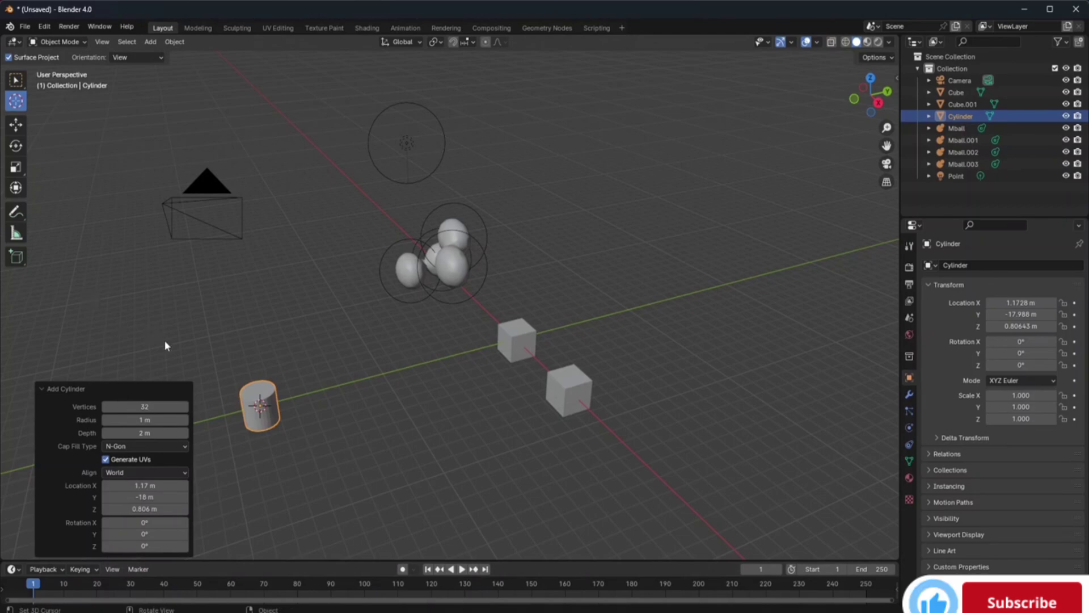
left_click(103, 42)
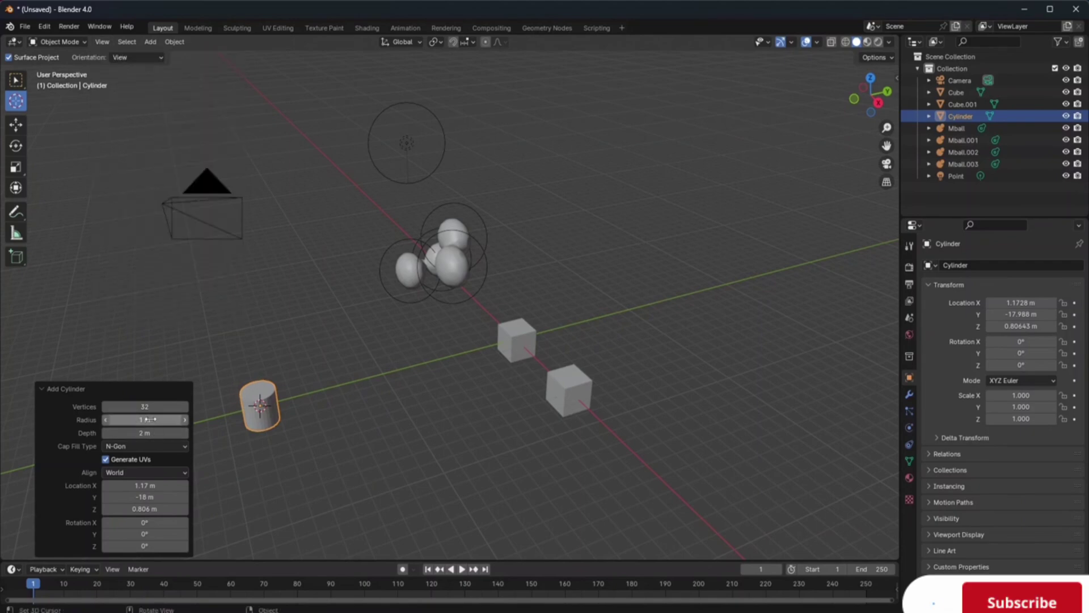
Set the new cylinder's vertices to 34 and its radius to about 2.55 m
left_click_drag(148, 419, 327, 434)
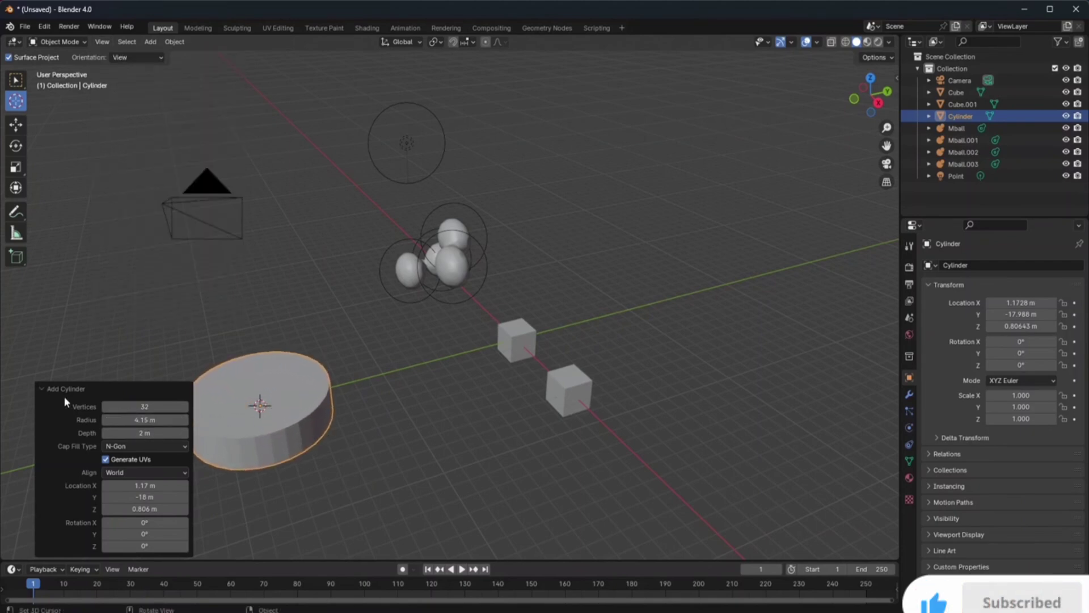
left_click(139, 405)
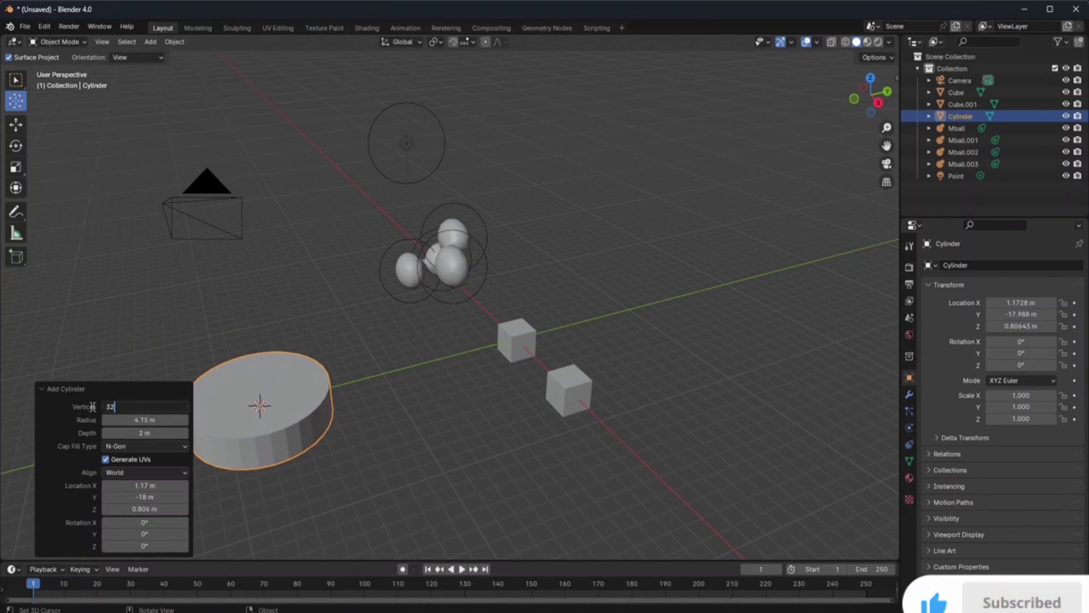
key("Return")
left_click_drag(136, 407, 110, 420)
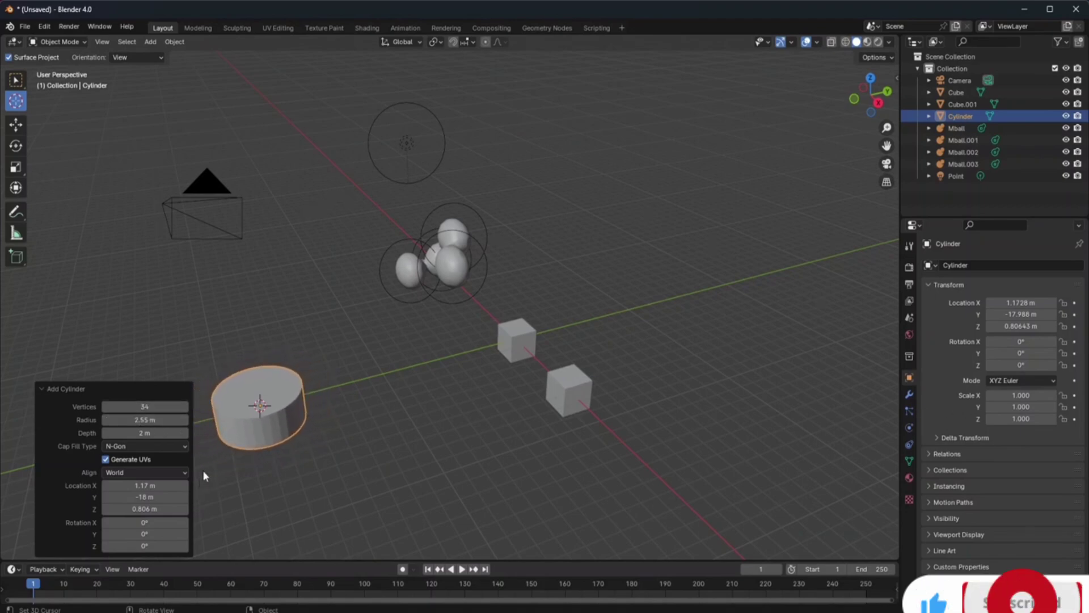
Rotate the new cylinder to about X -5.2°, Y 1.4° and Z -31.8°
right_click(241, 485, "shift")
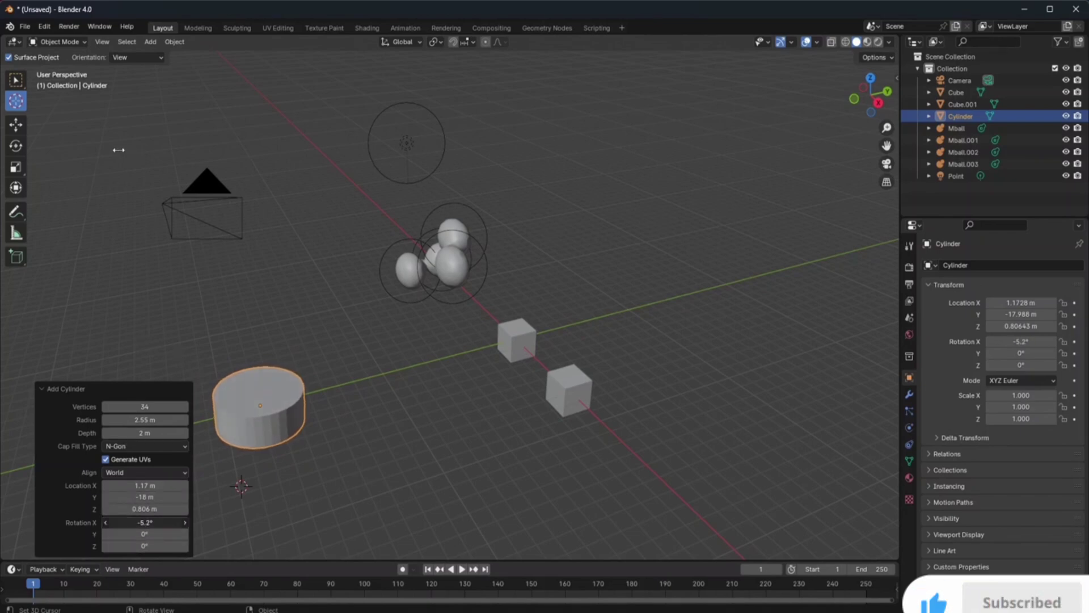
left_click(145, 534)
type("-4.2")
key("Return")
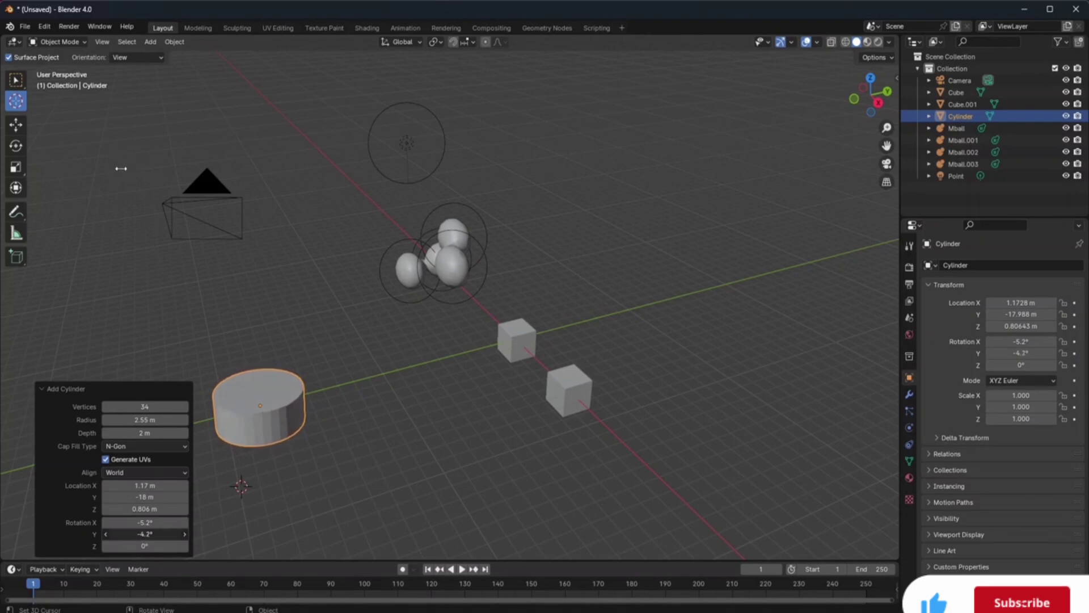
left_click_drag(120, 169, 151, 195)
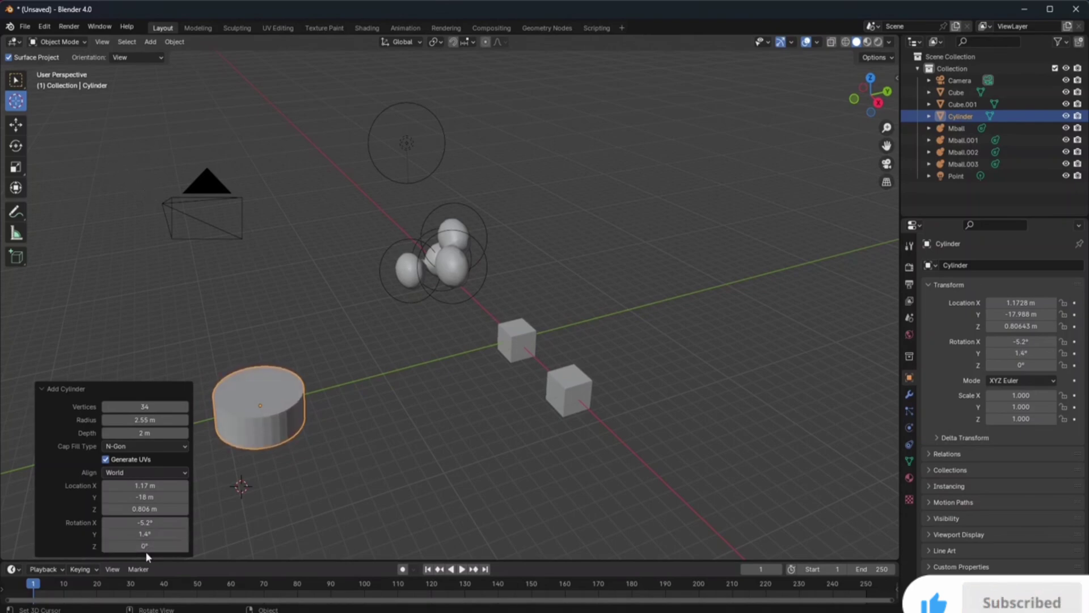
left_click_drag(144, 545, 830, 158)
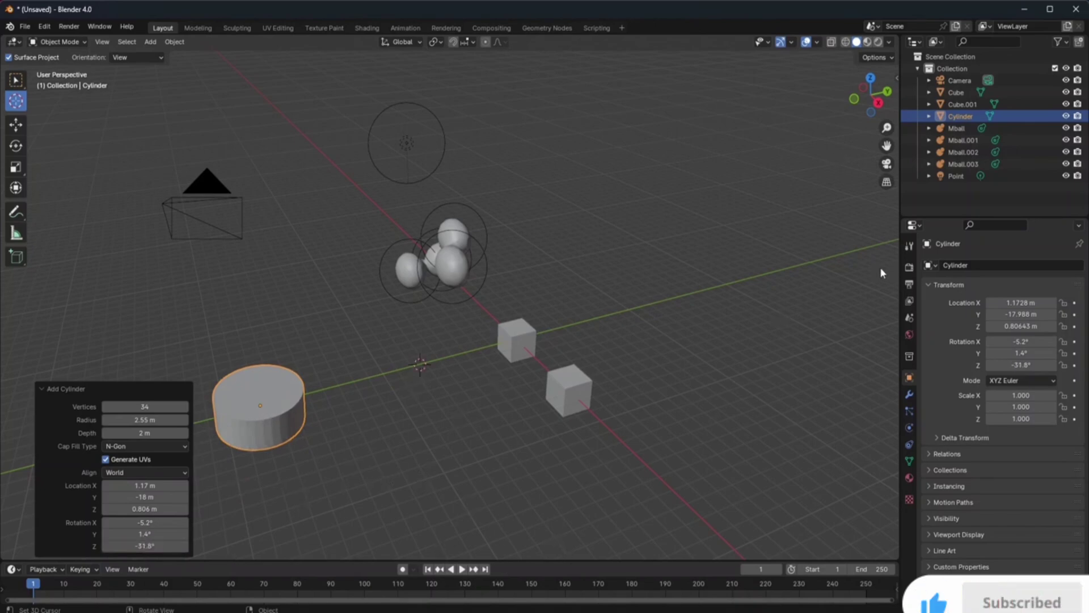
Place the 3D cursor at several empty spots on the grid, ending on the cube near the world origin
left_click(721, 283)
left_click(890, 424)
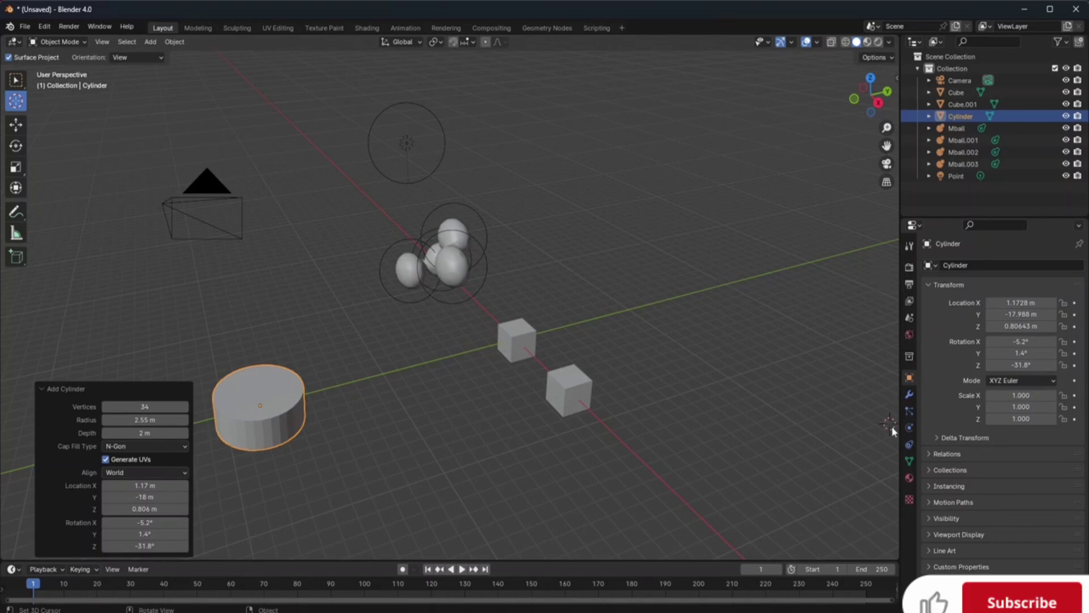
left_click(888, 464)
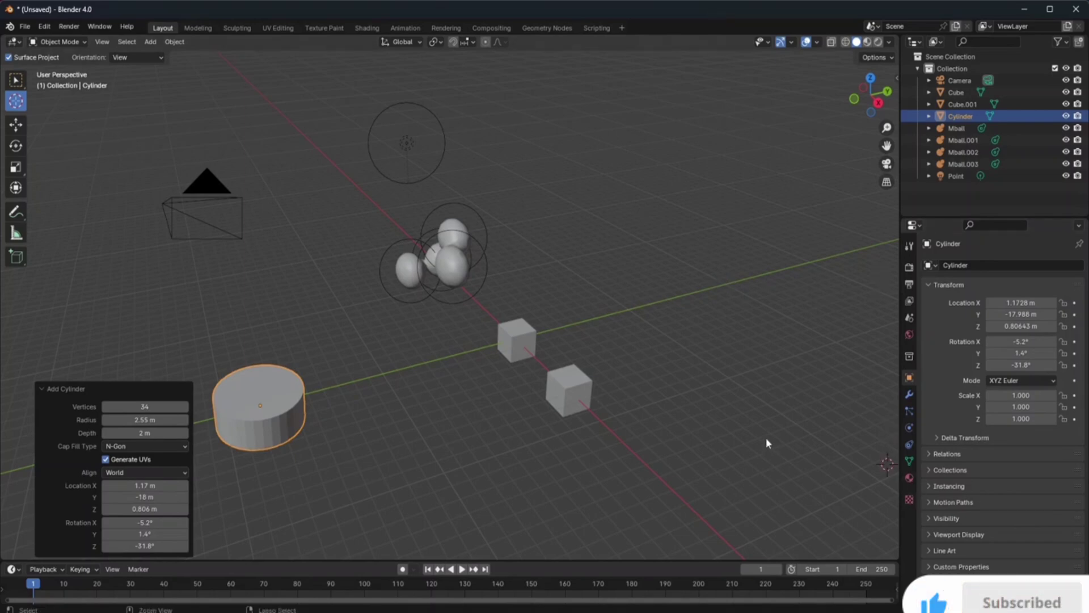
scroll(766, 439, "up", 1)
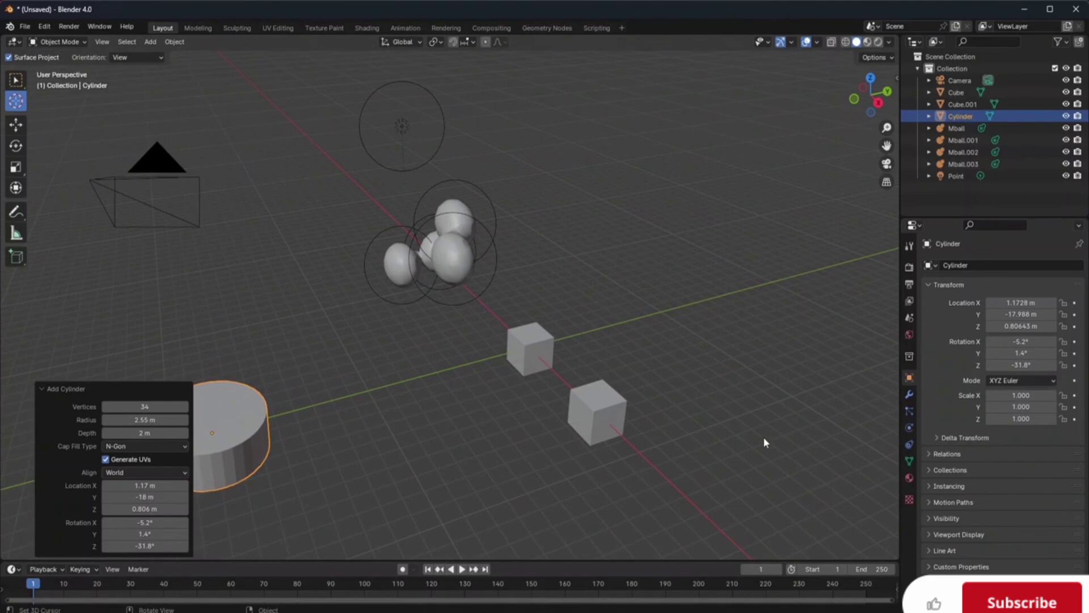
left_click(534, 353)
Undo adding the cylinder and place the 3D cursor on an empty part of the grid, far from the objects
key("ctrl+z")
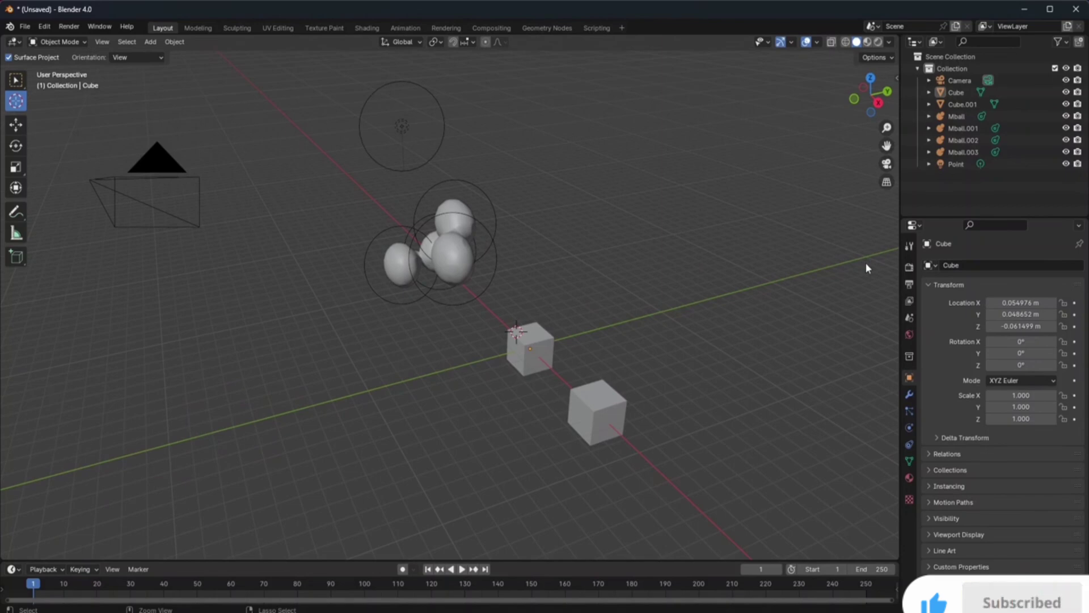
key("ctrl+z")
key("ctrl+z")
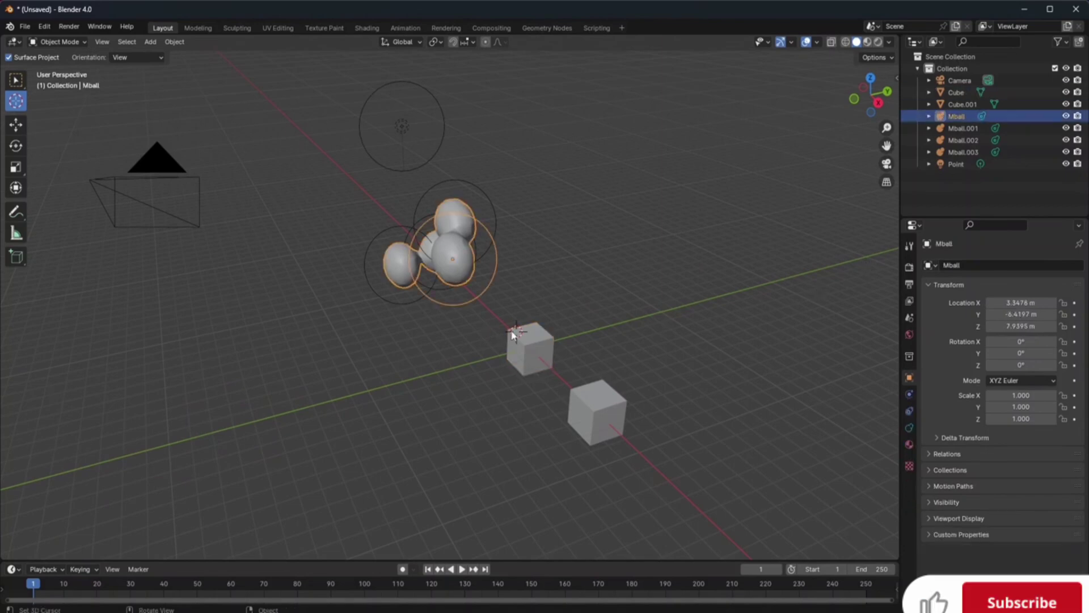
left_click(881, 540)
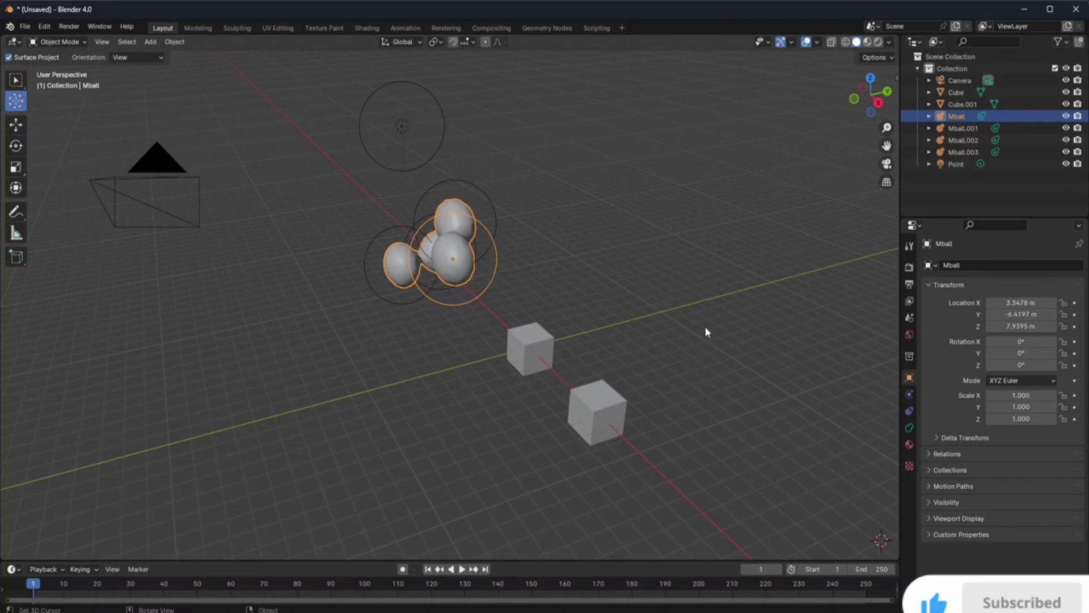
Switch to the Select tool and move the cube at the world origin to about X 5.05 m, Y 15.64 m, Z 3.42 m
left_click(16, 80)
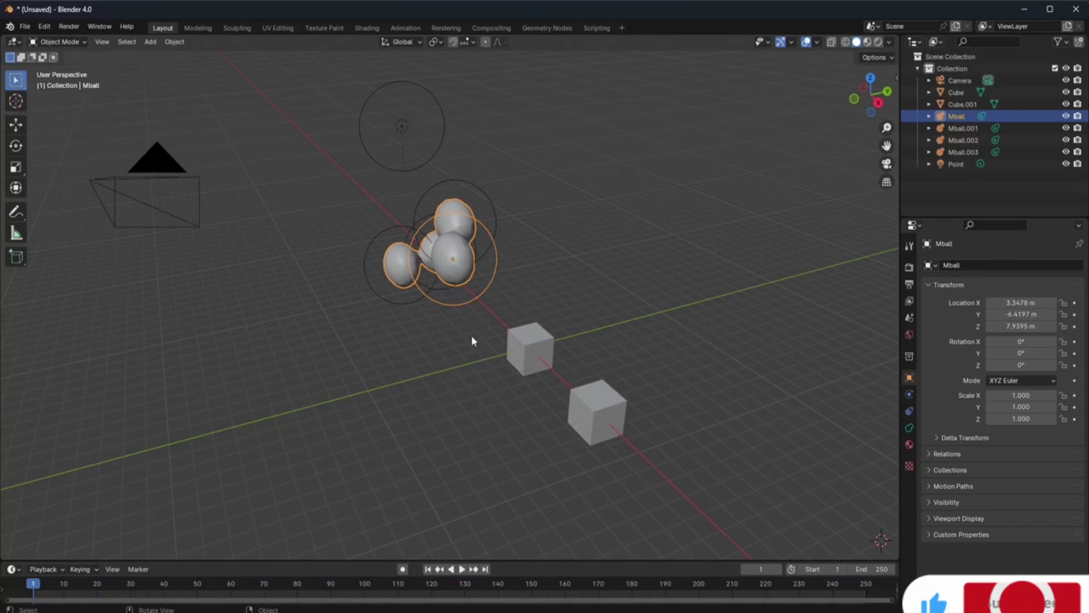
left_click(540, 347)
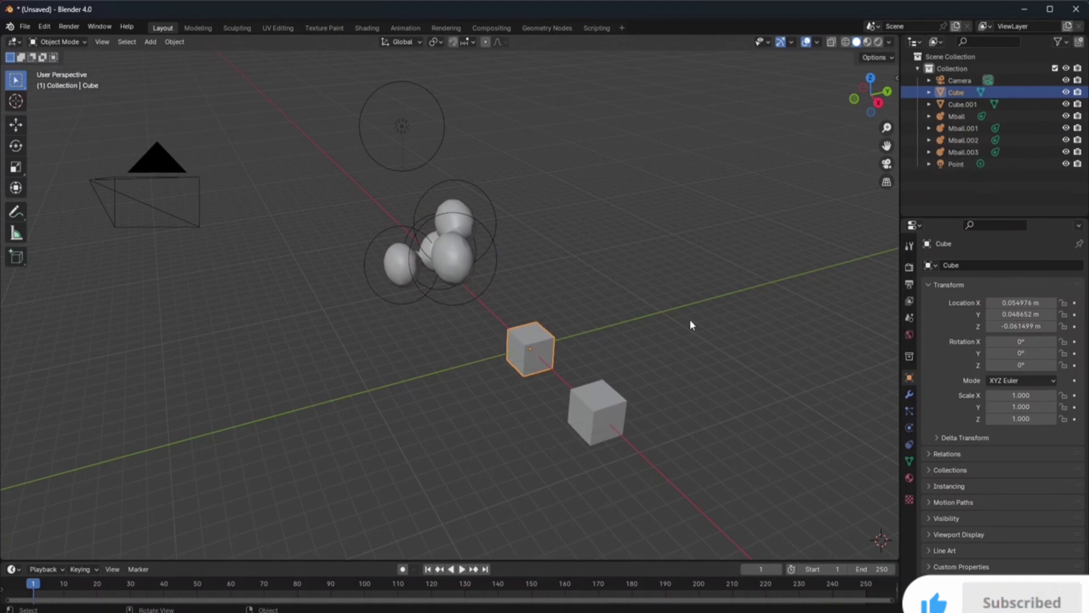
key("g")
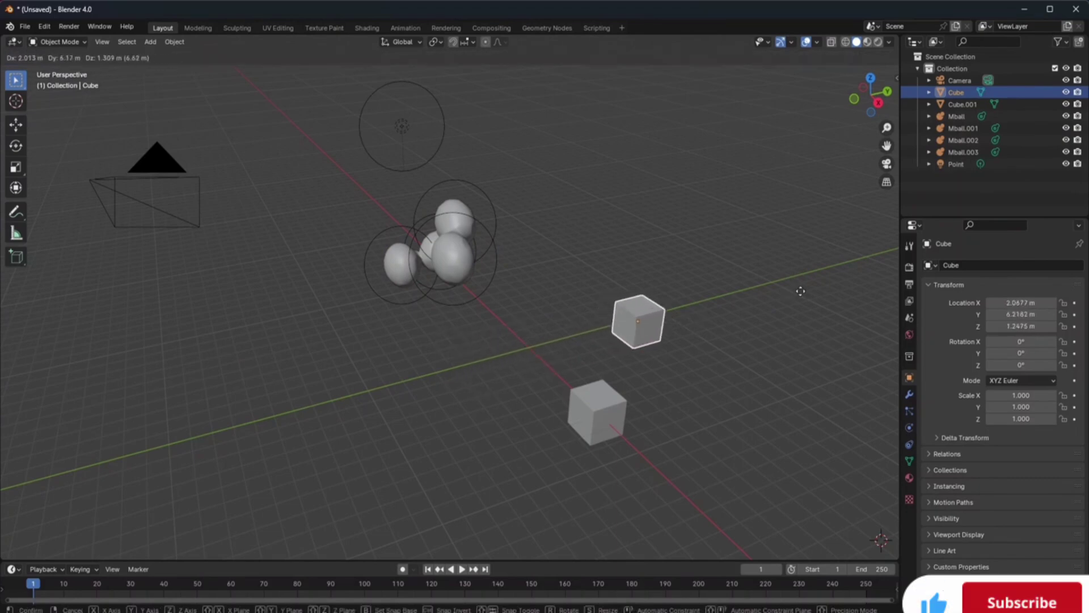
left_click(65, 246)
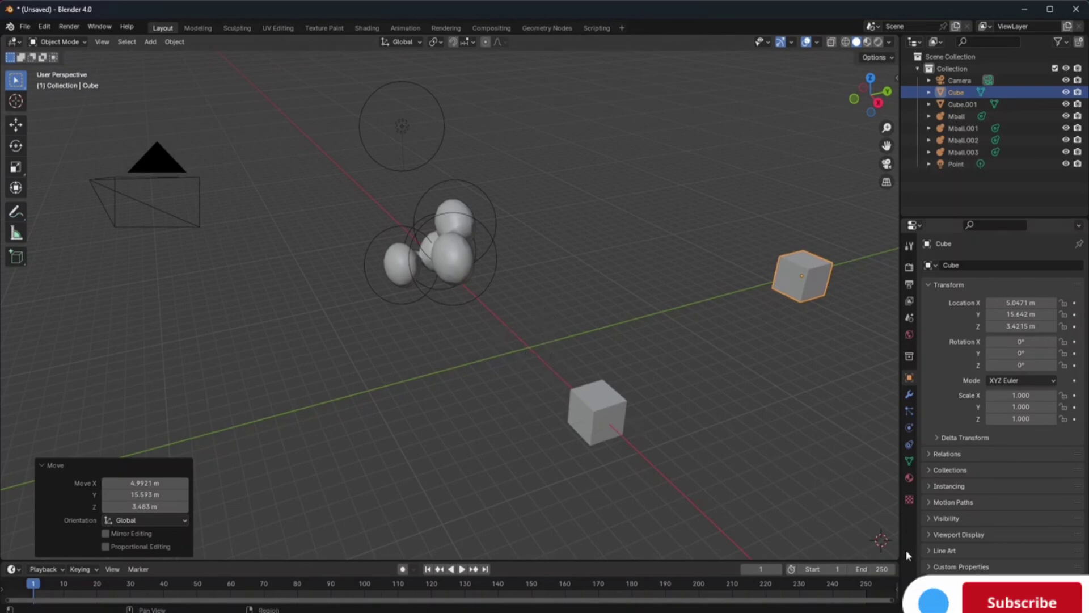
Snap the 3D cursor to the world origin
left_click(173, 42)
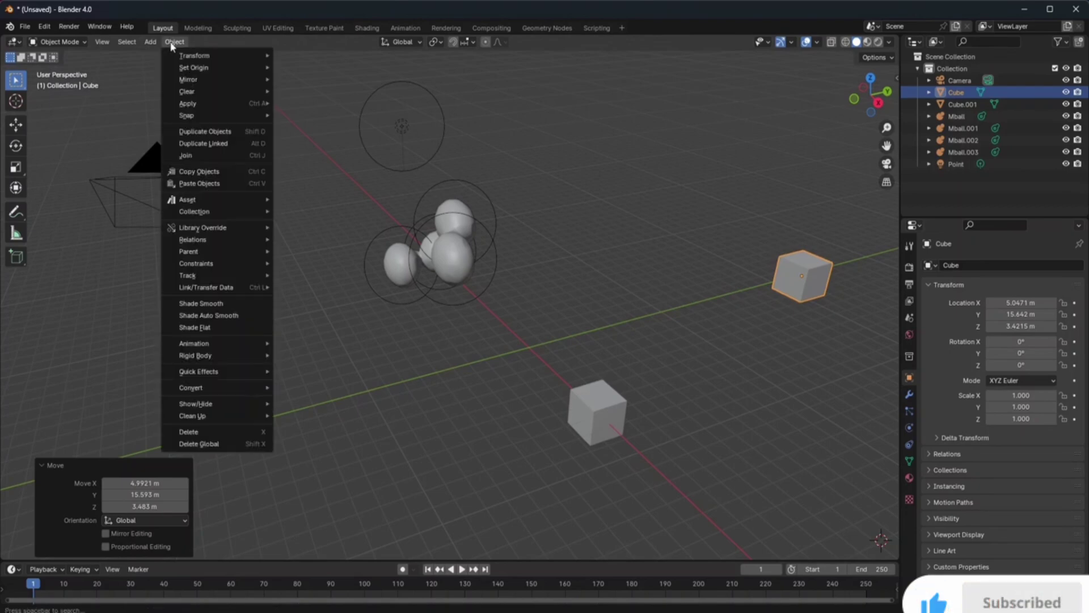
mouse_move(198, 116)
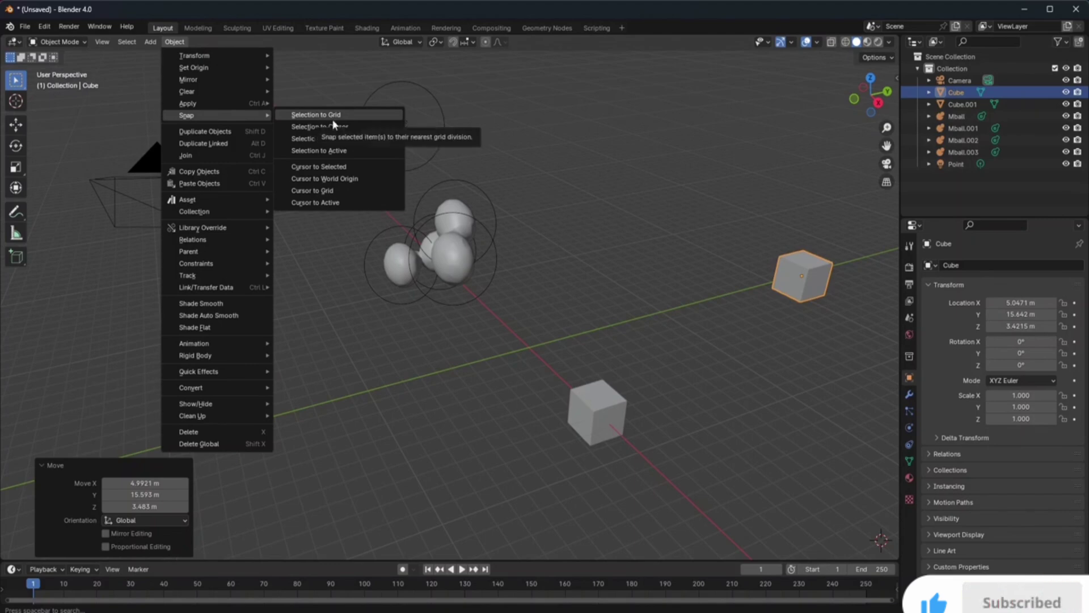
left_click(354, 179)
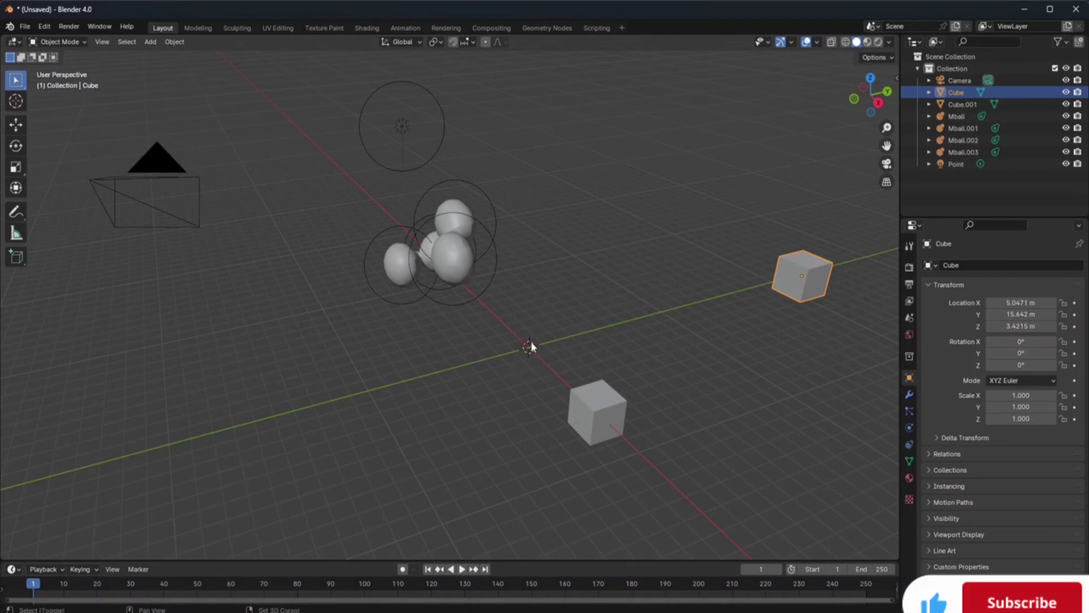
Add a plane mesh at the 3D cursor on the world origin
key("shift+a")
mouse_move(530, 341)
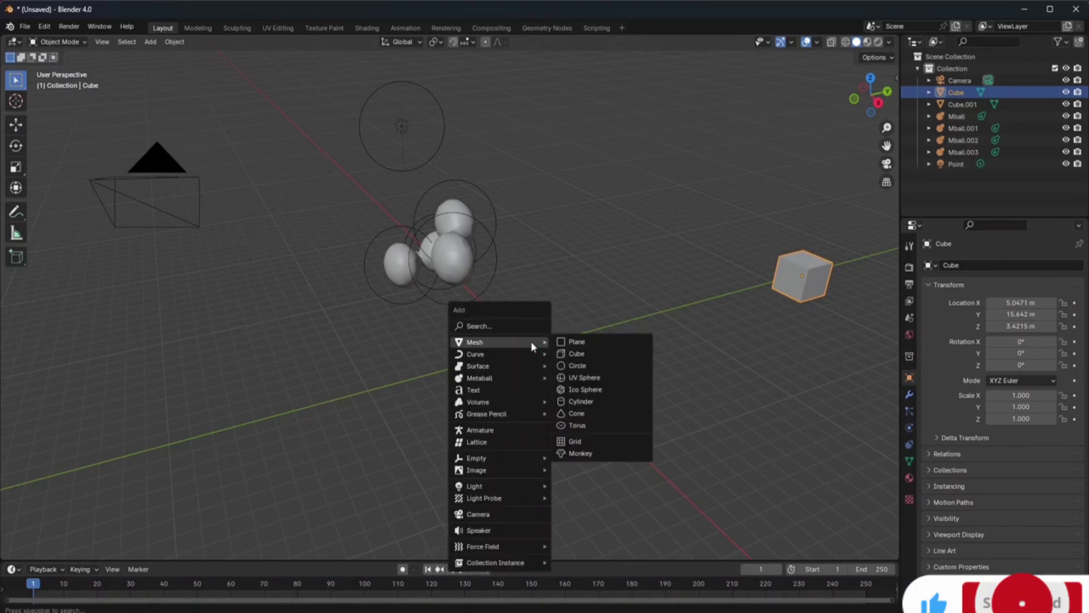
left_click(589, 346)
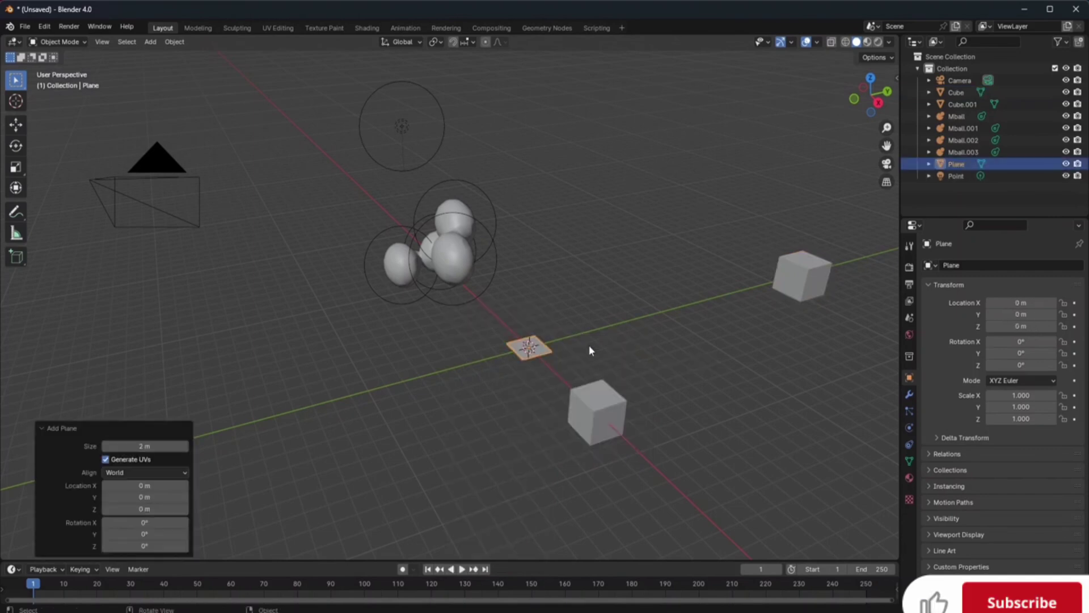
Scale the plane at the world origin up uniformly to about 3.25 and deselect it
key("s")
left_click(549, 348)
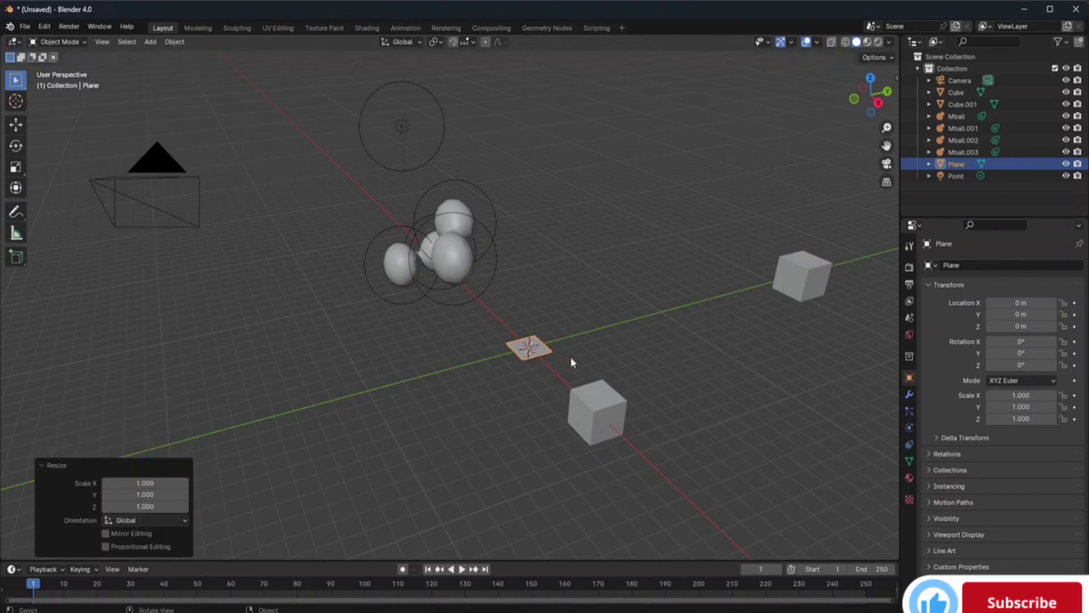
key("s")
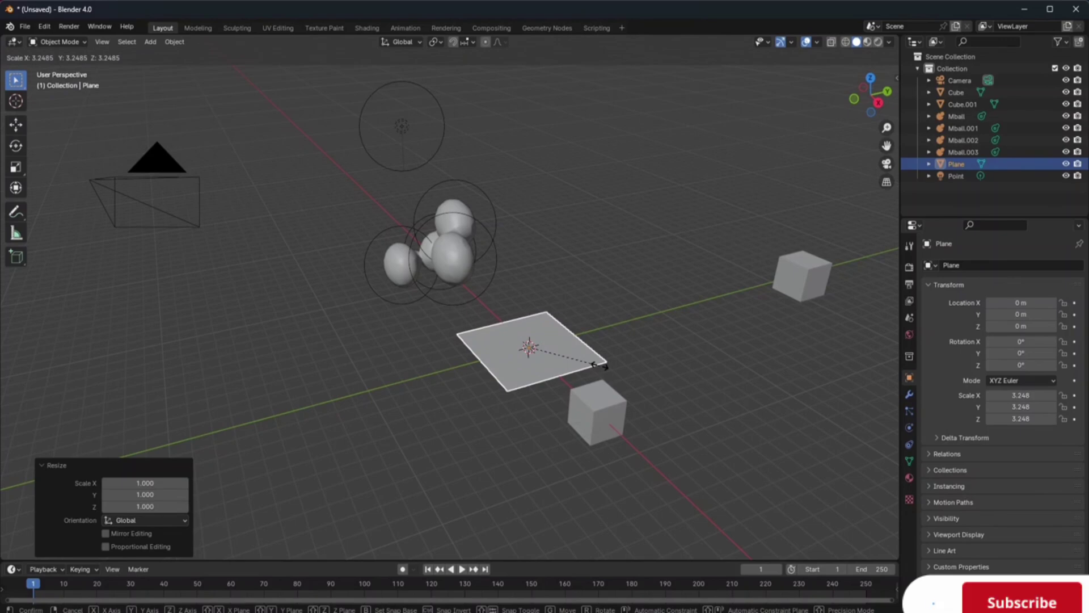
left_click(600, 366)
left_click(699, 221)
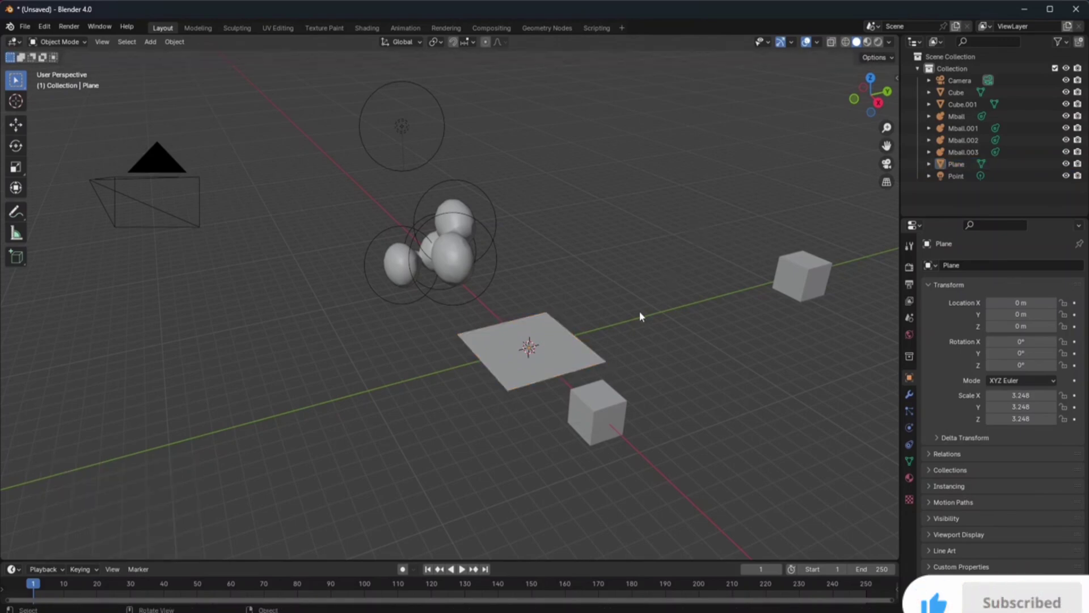
Delete the plane, both cubes and all four metaballs, keeping only the camera and the point light
left_click(536, 358)
key("Delete")
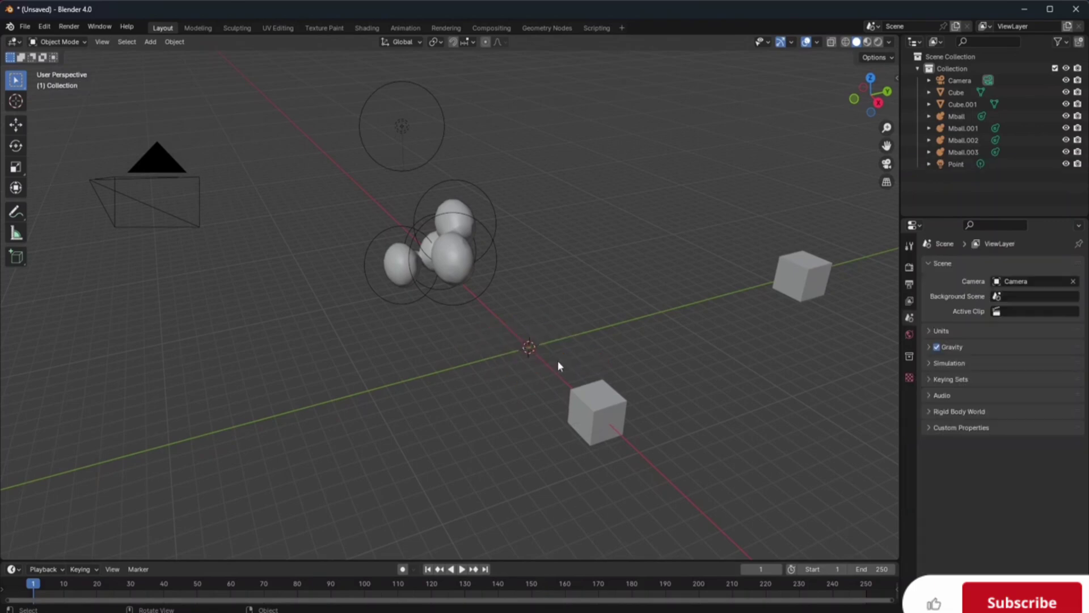
left_click(615, 412)
key("Delete")
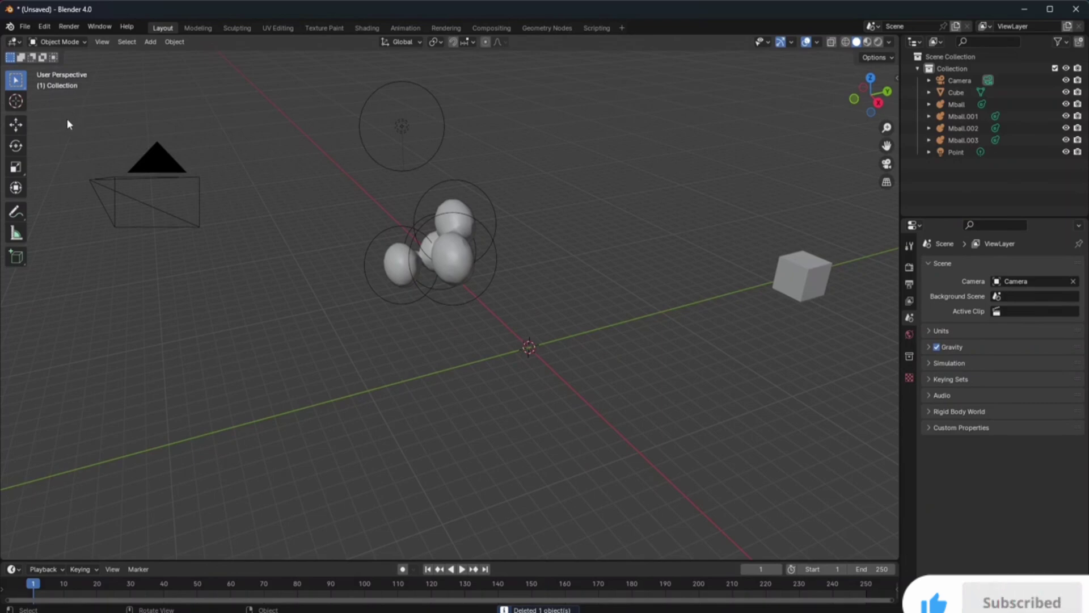
left_click_drag(340, 202, 513, 321)
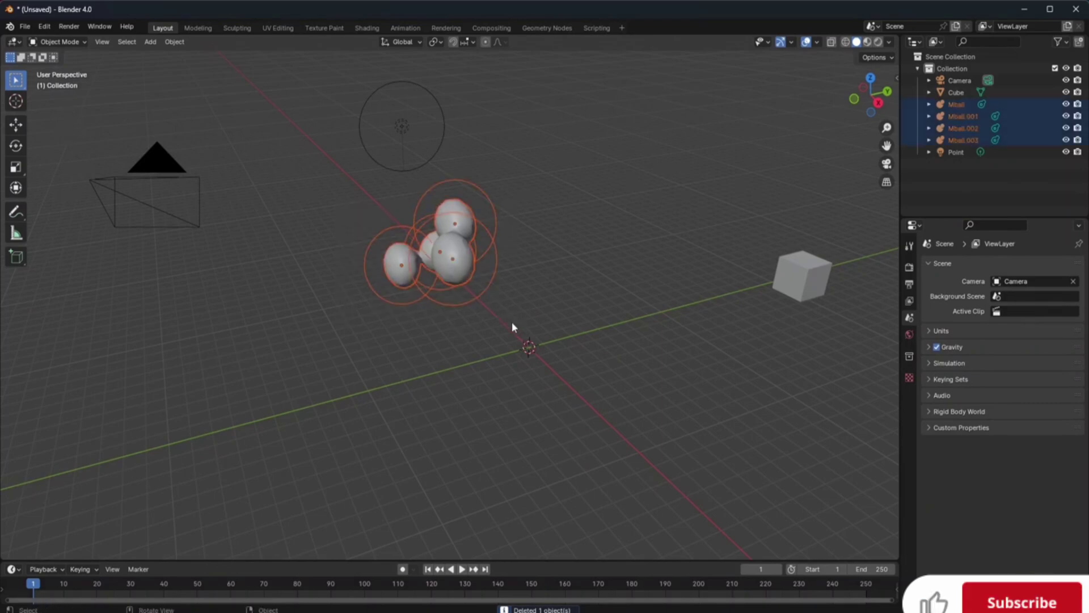
key("Delete")
left_click_drag(743, 219, 842, 358)
key("Delete")
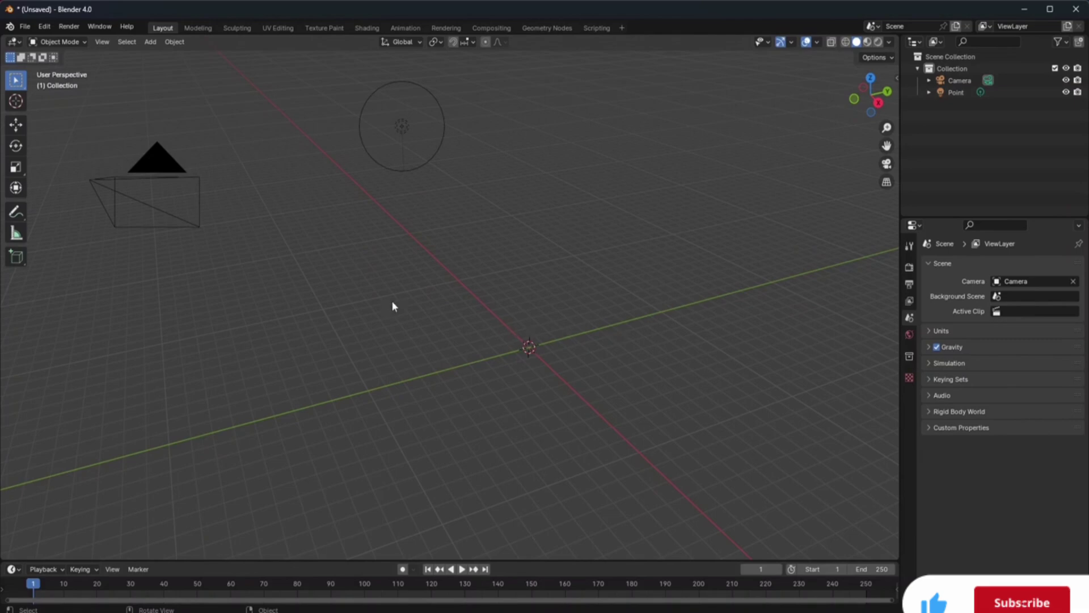
Add a cube mesh with its X location set to -4.3 m and its size set to about 9.71 m
key("shift+a")
mouse_move(448, 331)
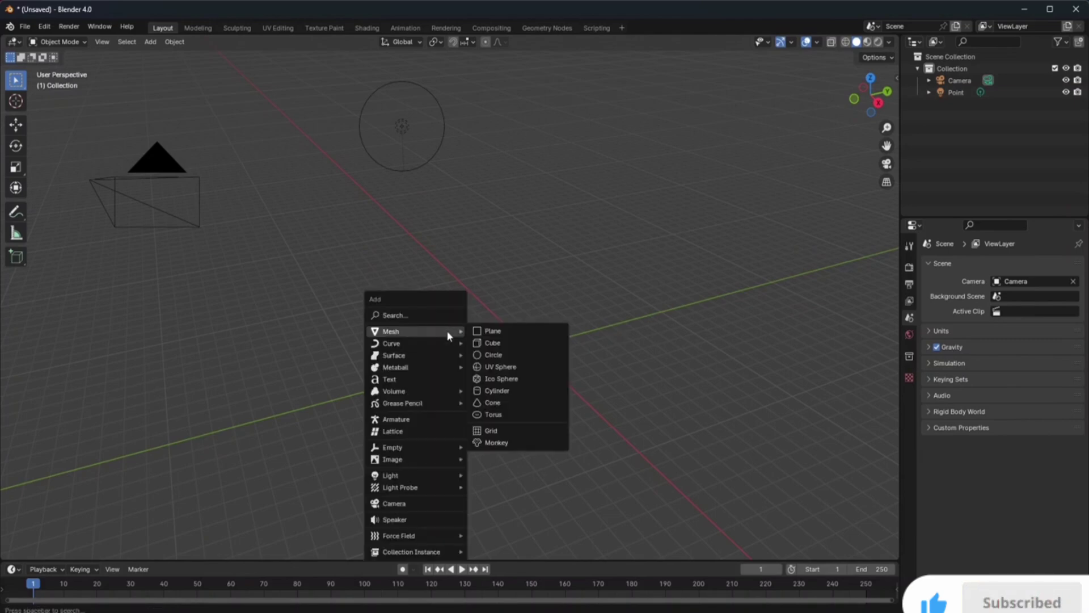
left_click(501, 342)
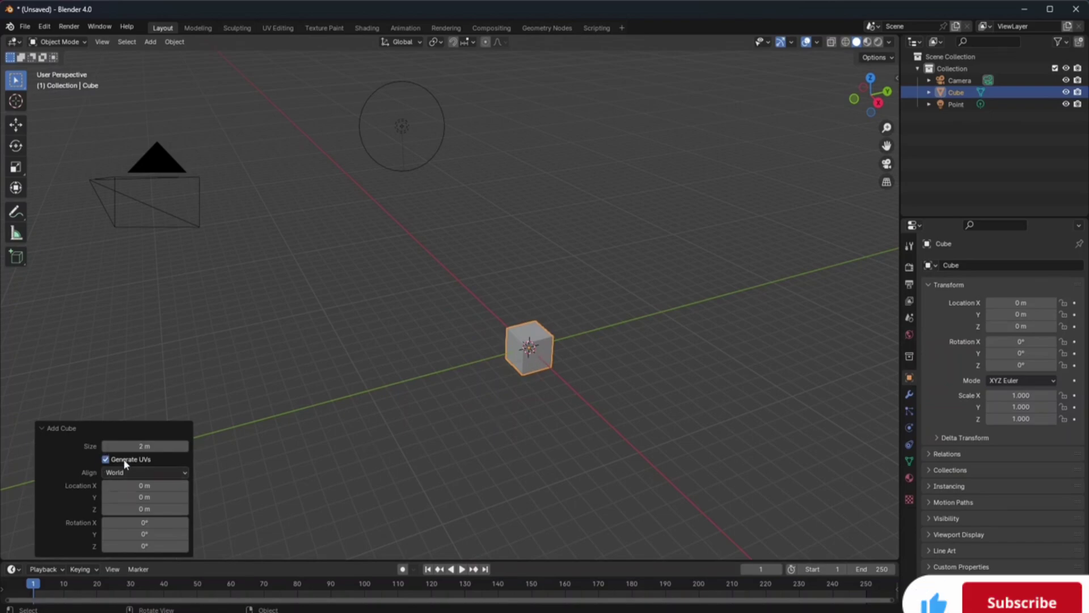
left_click_drag(139, 486, 769, 429)
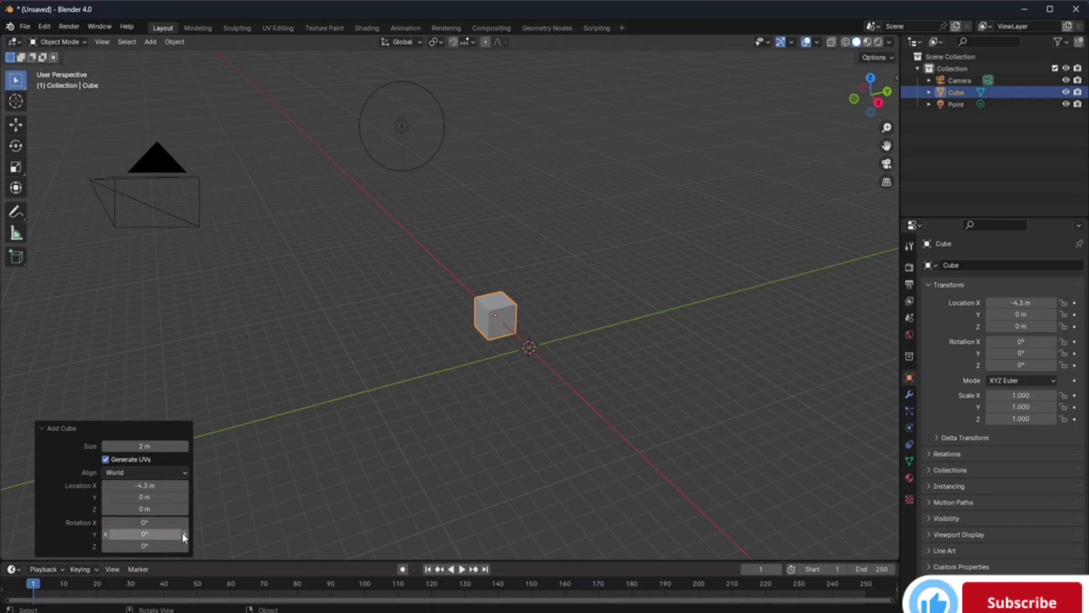
left_click_drag(135, 446, 152, 519)
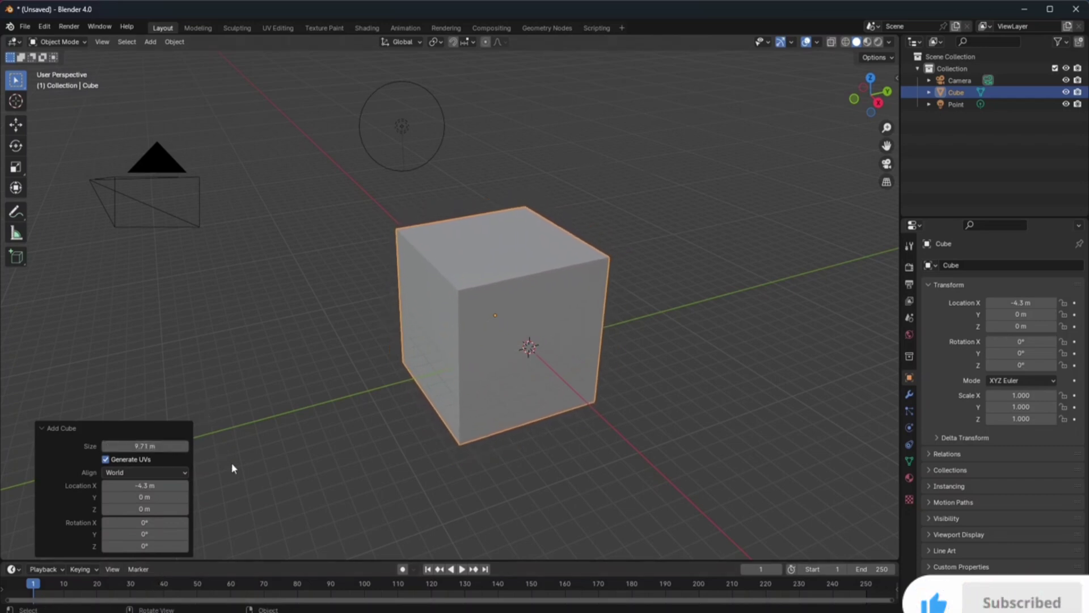
left_click(662, 384)
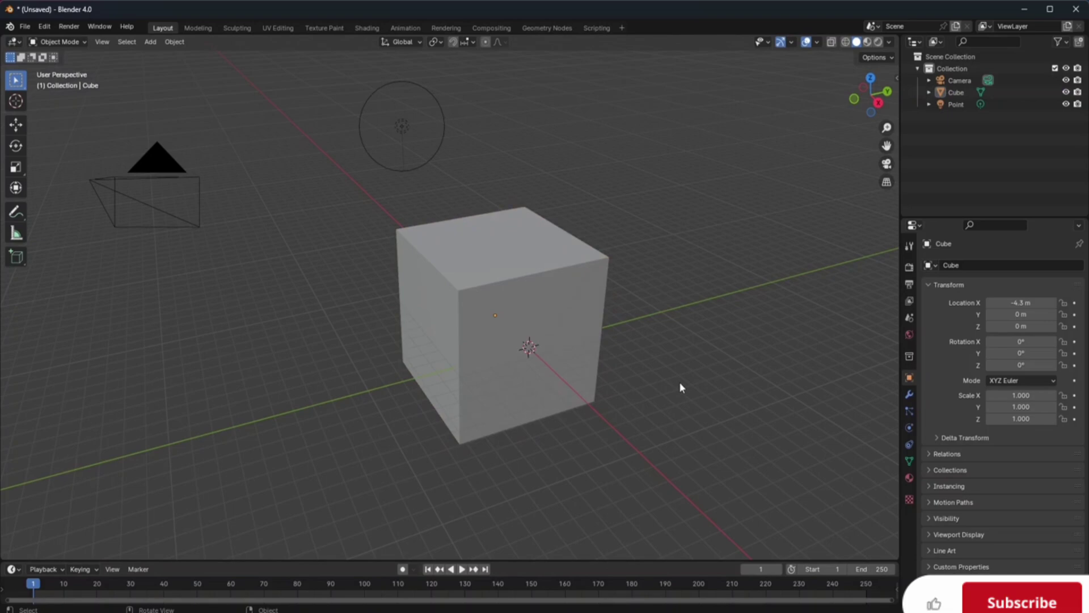
Select the cube and use the Cursor tool to place the 3D cursor on empty grid far behind it
left_click(578, 320)
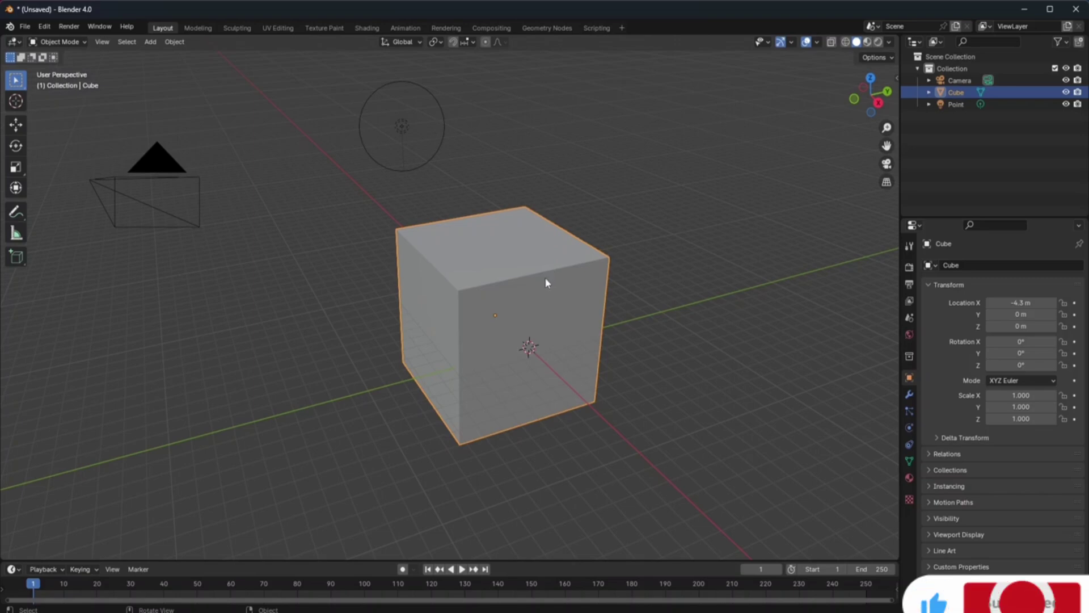
left_click(180, 42)
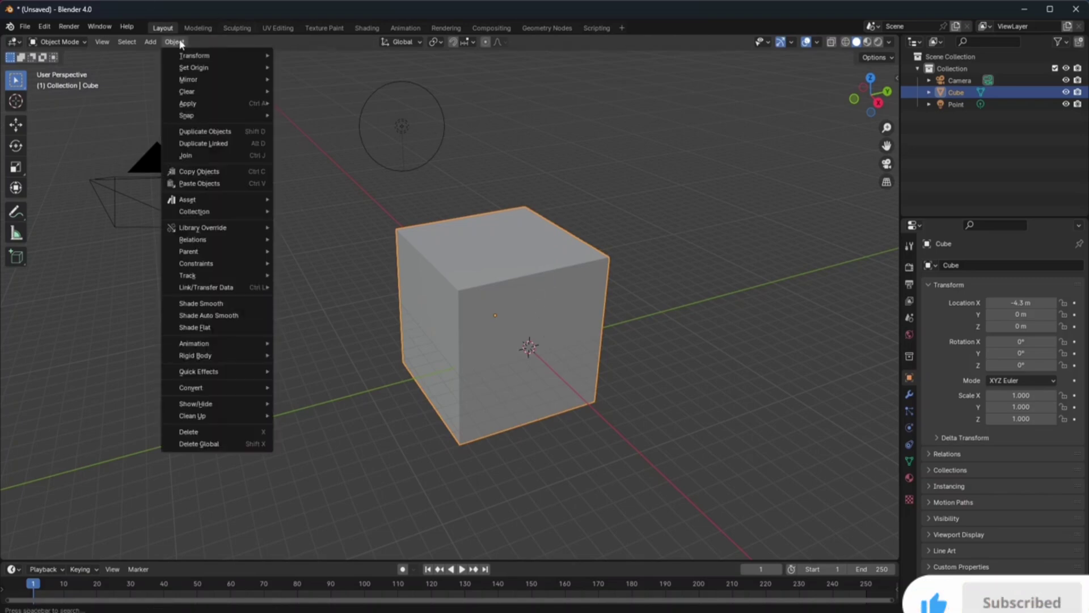
mouse_move(209, 117)
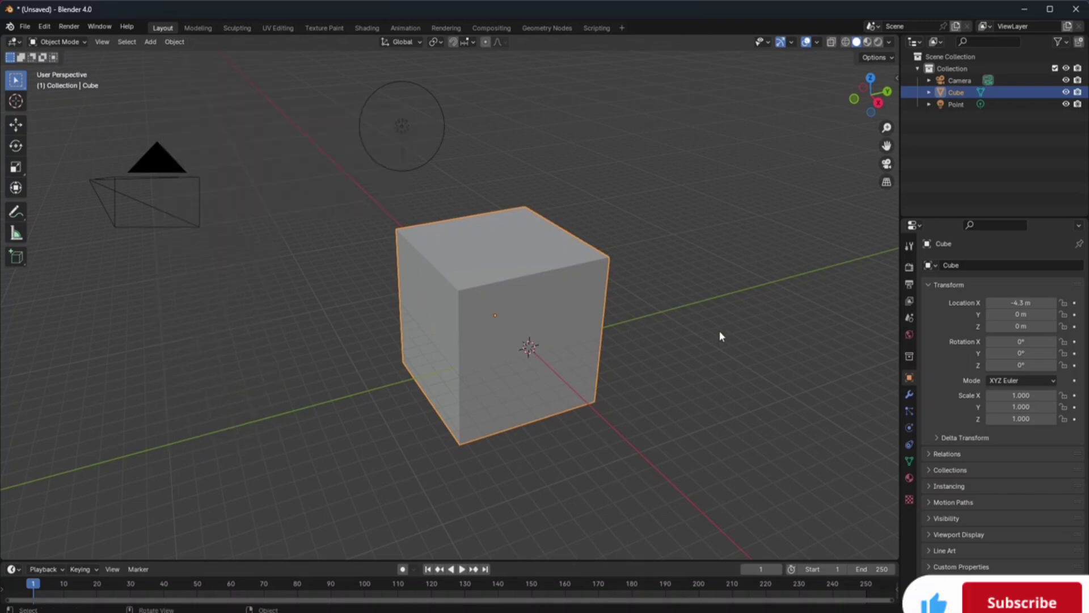
left_click(16, 102)
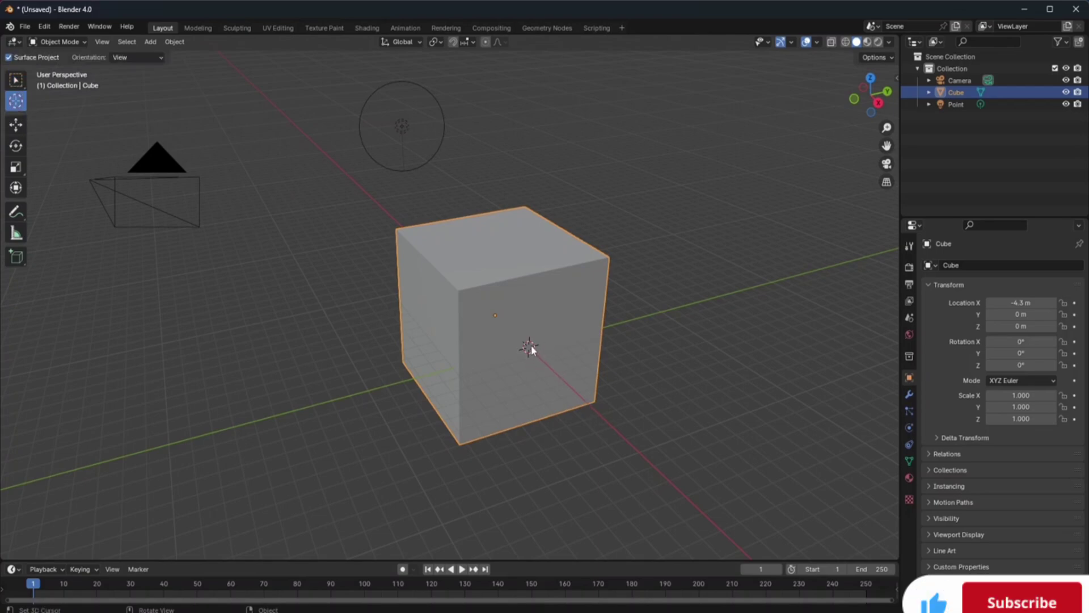
left_click_drag(531, 344, 827, 154)
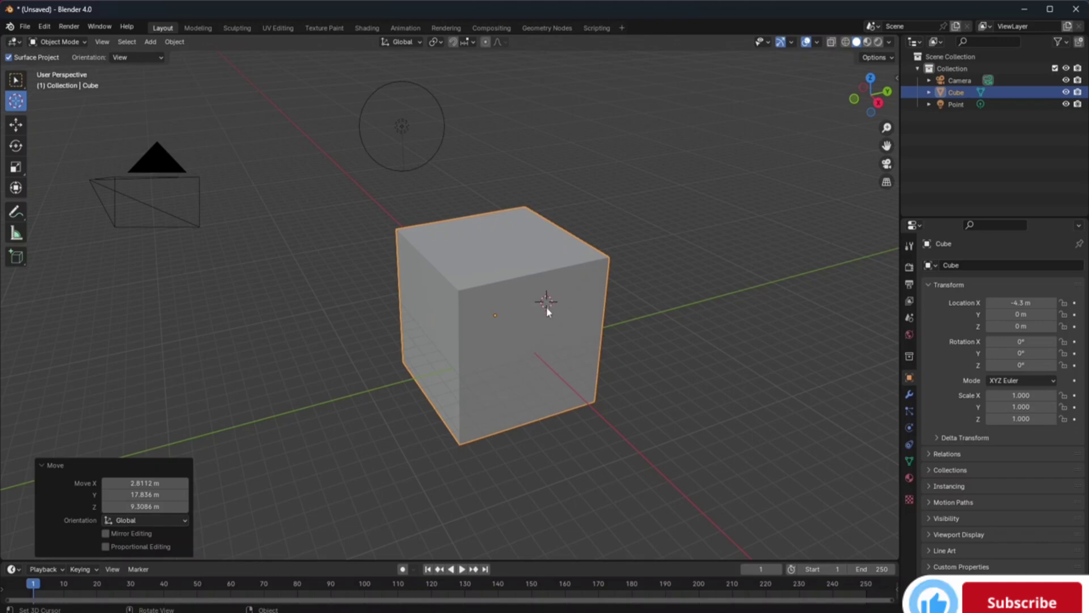
left_click_drag(553, 297, 748, 137)
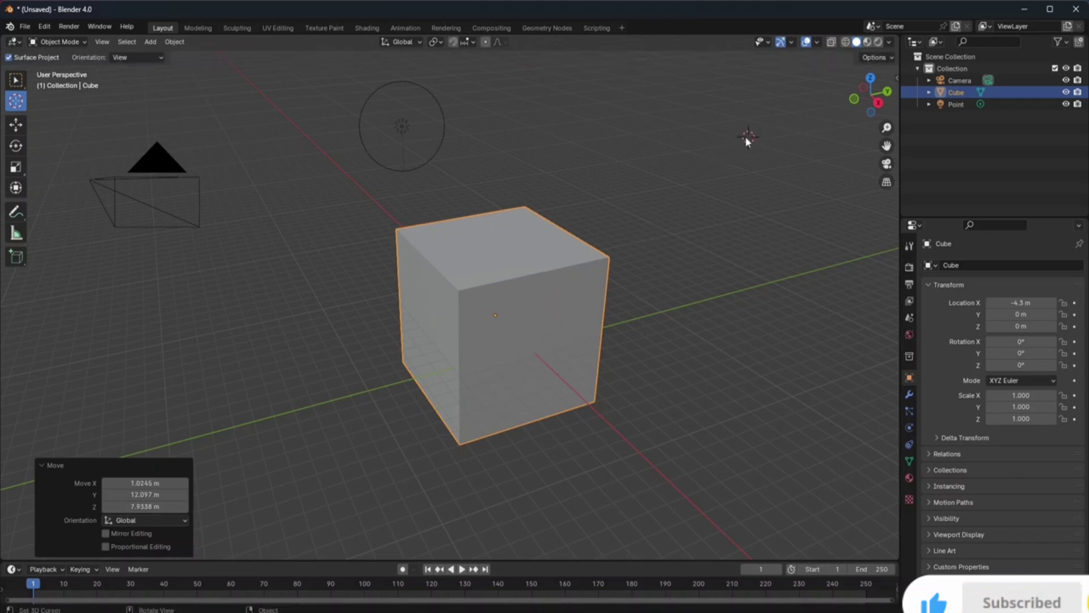
left_click(174, 42)
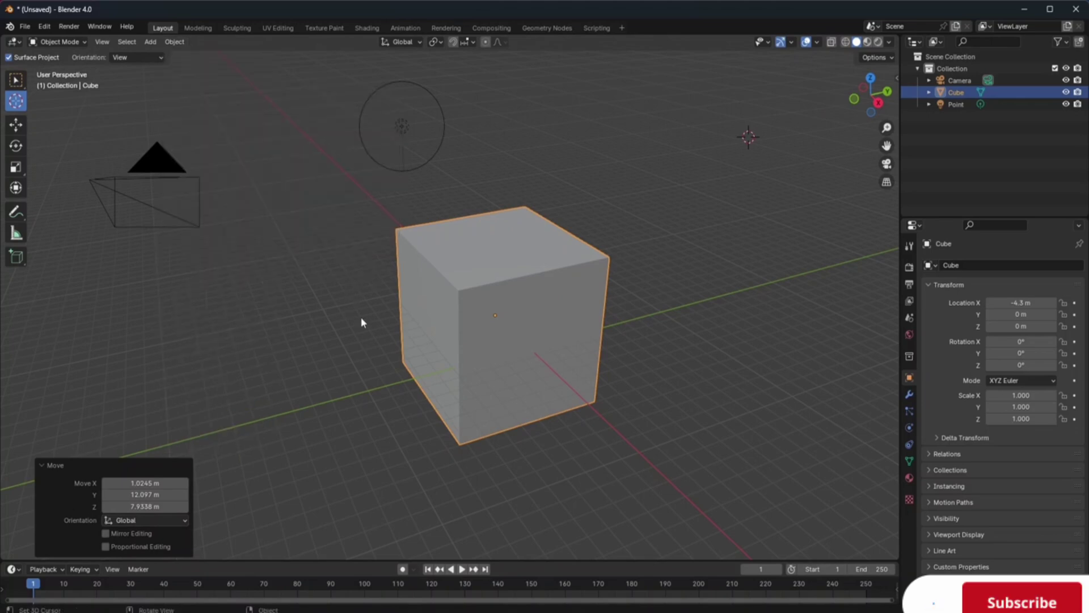
key("ctrl+s")
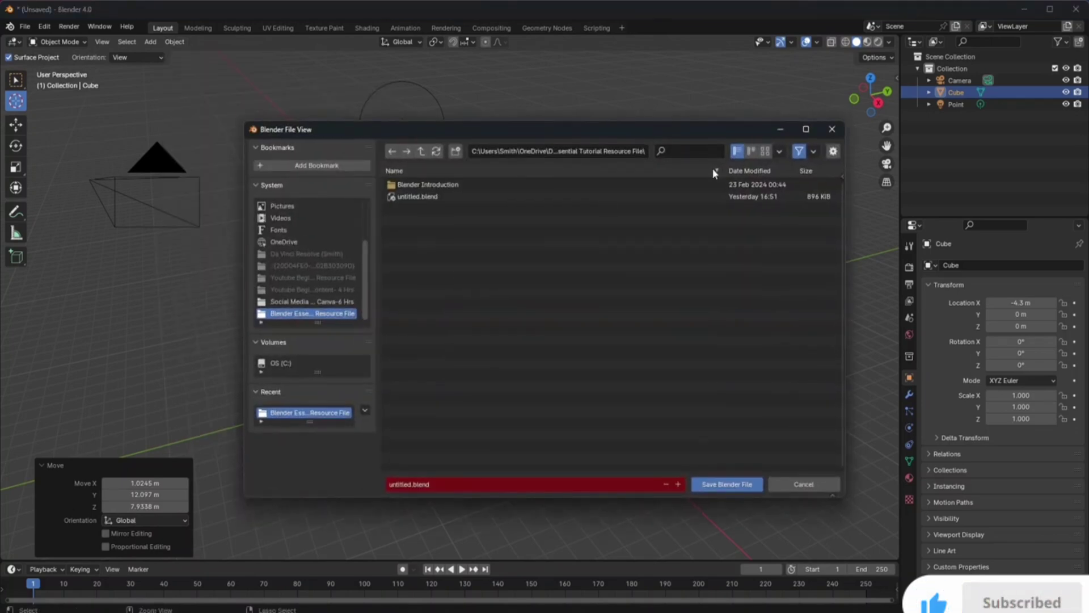
left_click(830, 127)
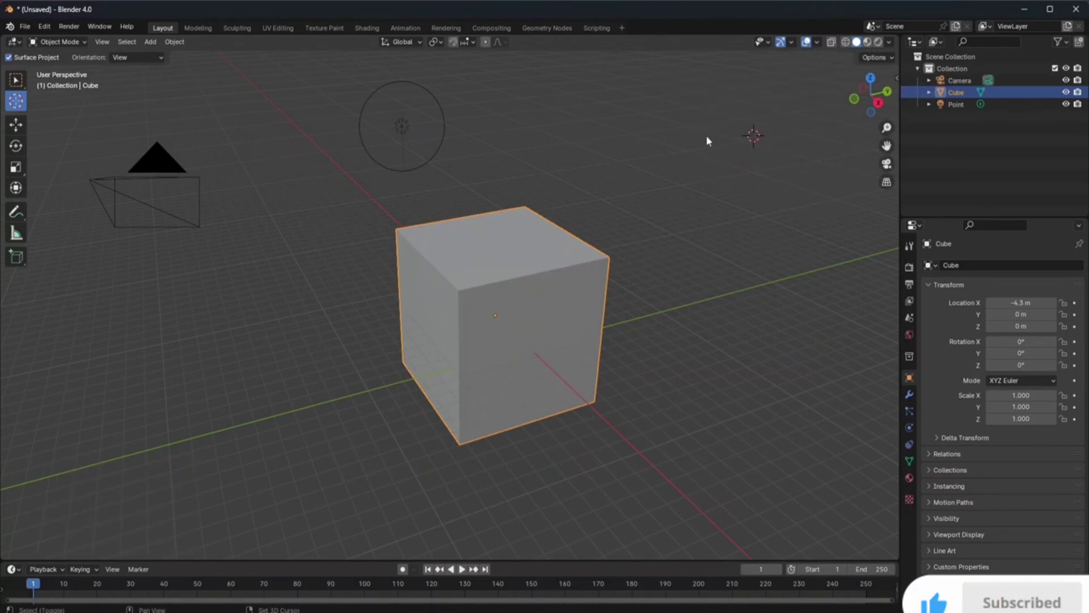
Snap the 3D cursor to the selected cube
key("shift+s")
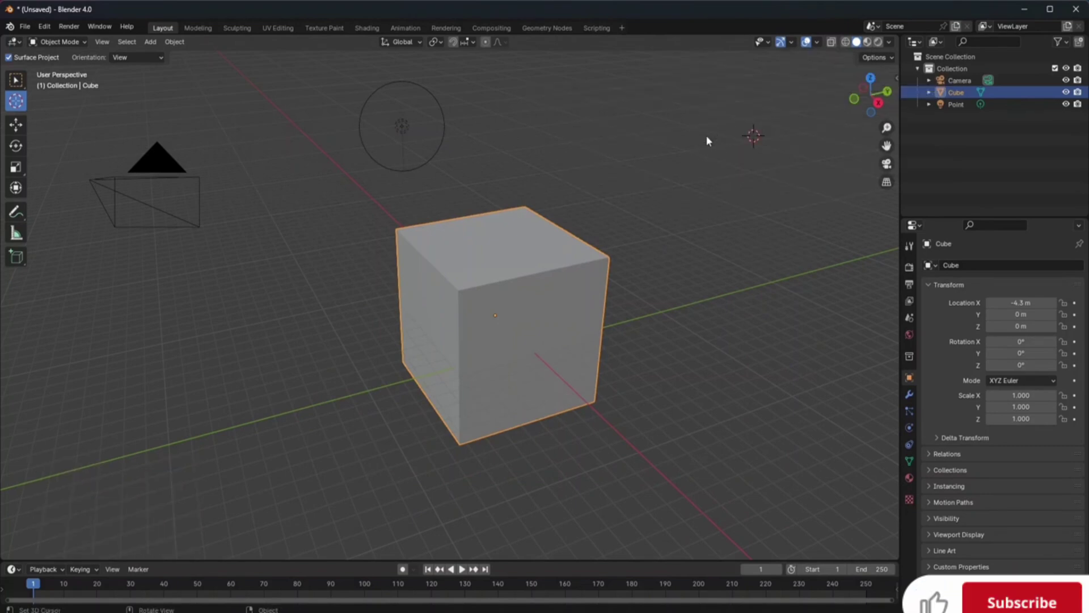
key("shift+s")
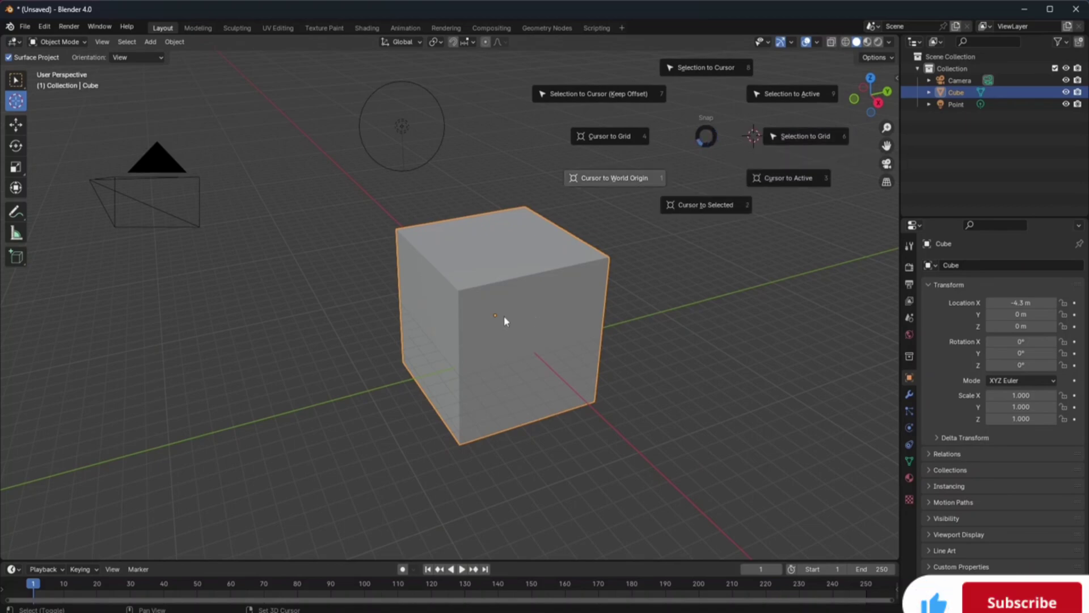
left_click(706, 204)
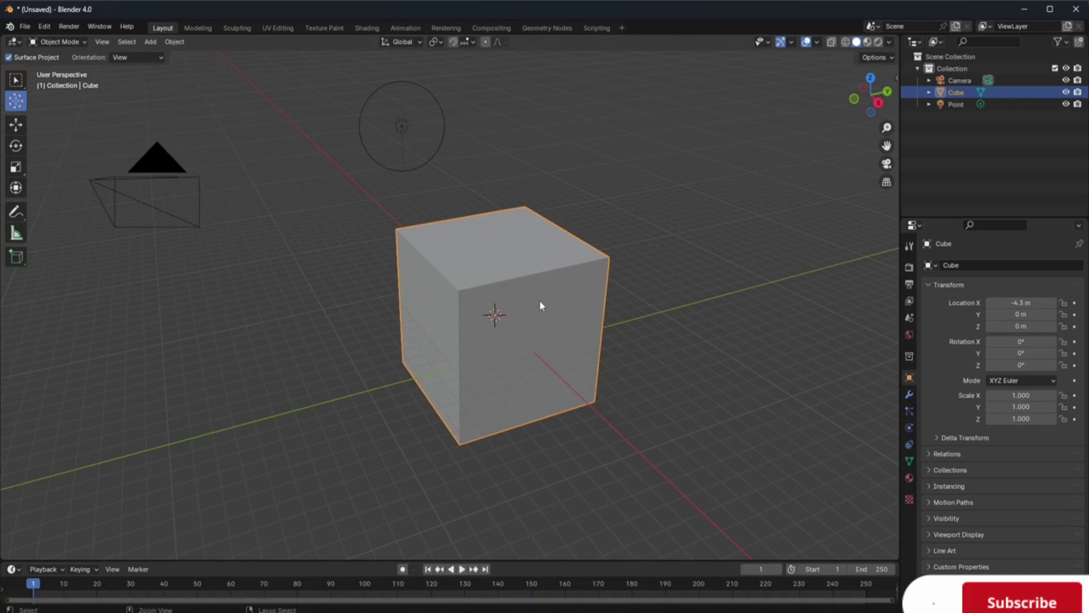
Snap the 3D cursor back to the world origin
scroll(540, 301, "down", 5)
scroll(539, 302, "down", 1)
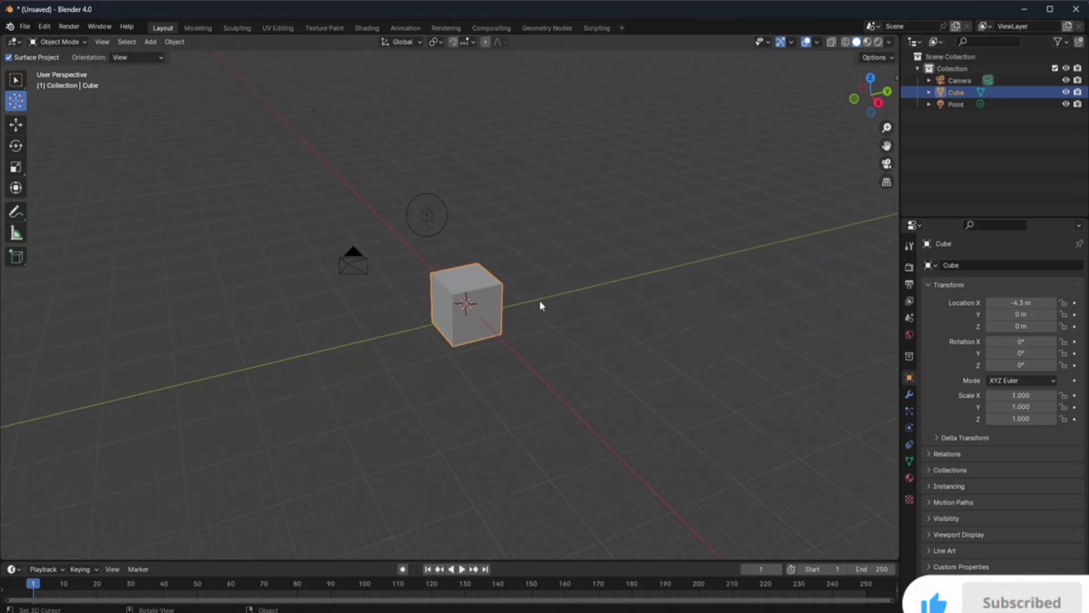
right_click(476, 293)
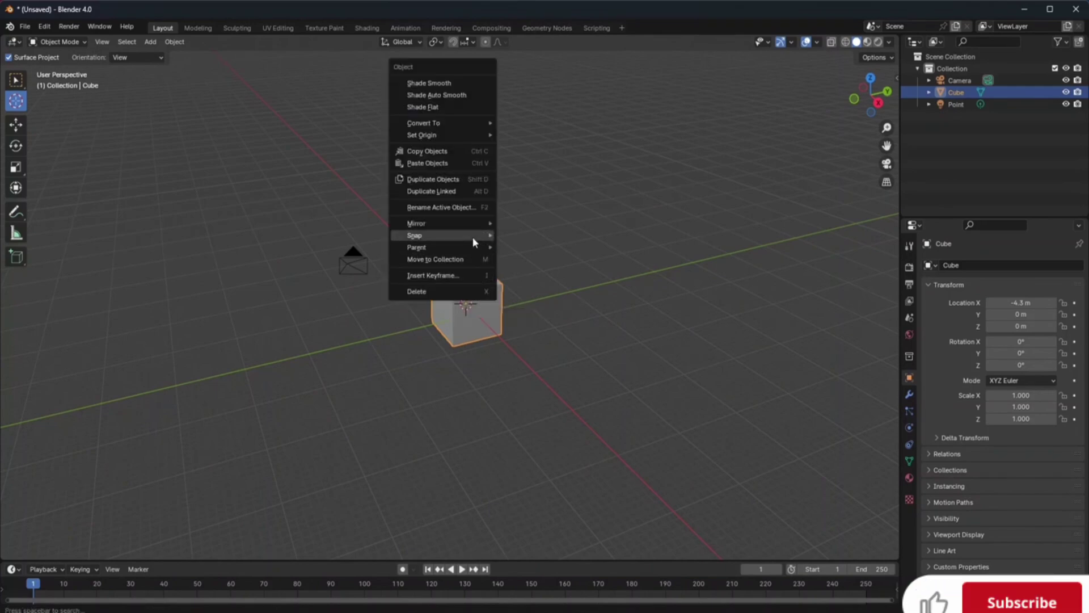
mouse_move(473, 241)
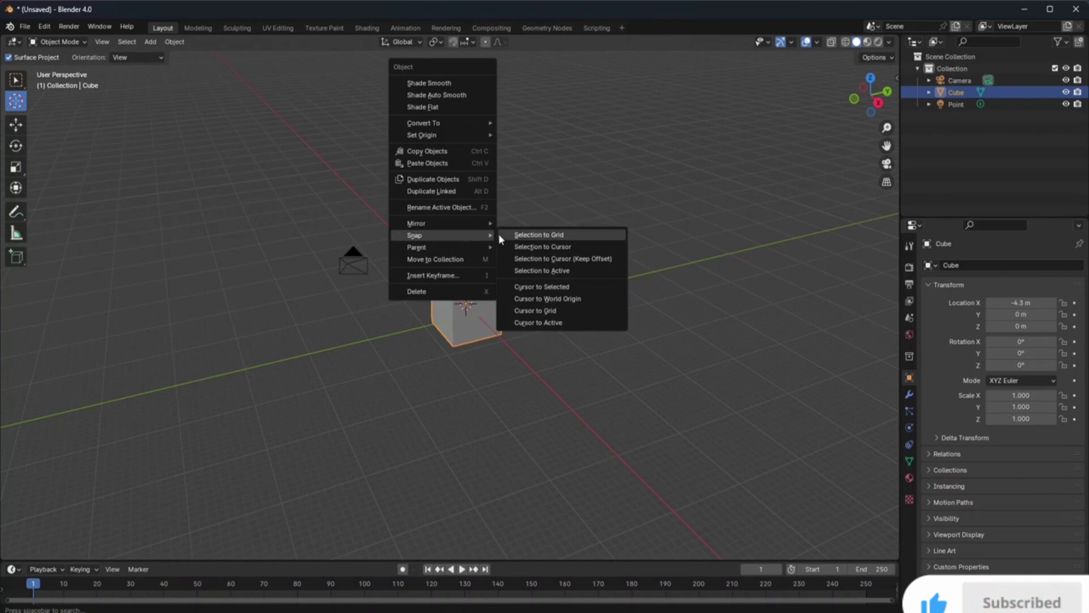
left_click(553, 298)
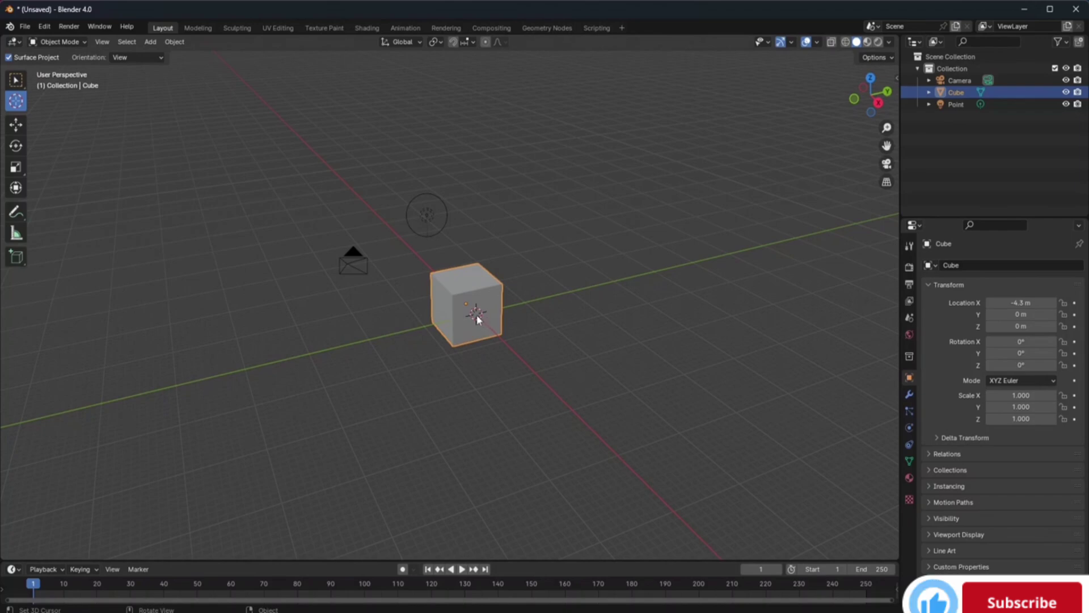
Place the 3D cursor away from the cube near the green Y axis, at about X 14.05 m, Y 42.23 m, Z 8.20 m
left_click_drag(477, 318, 697, 261)
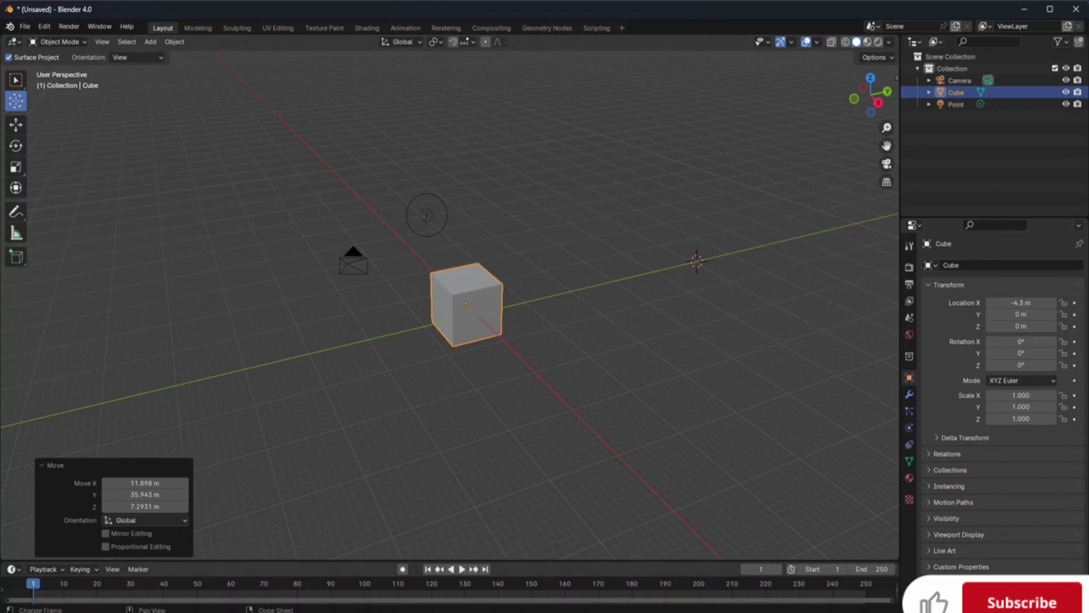
left_click(726, 278)
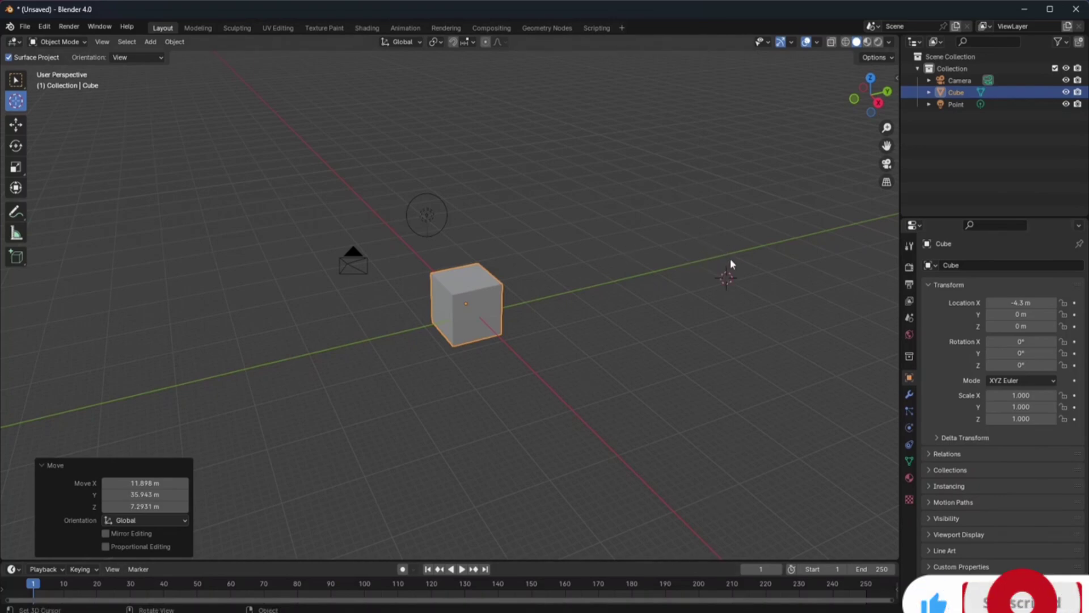
left_click_drag(730, 277, 724, 256)
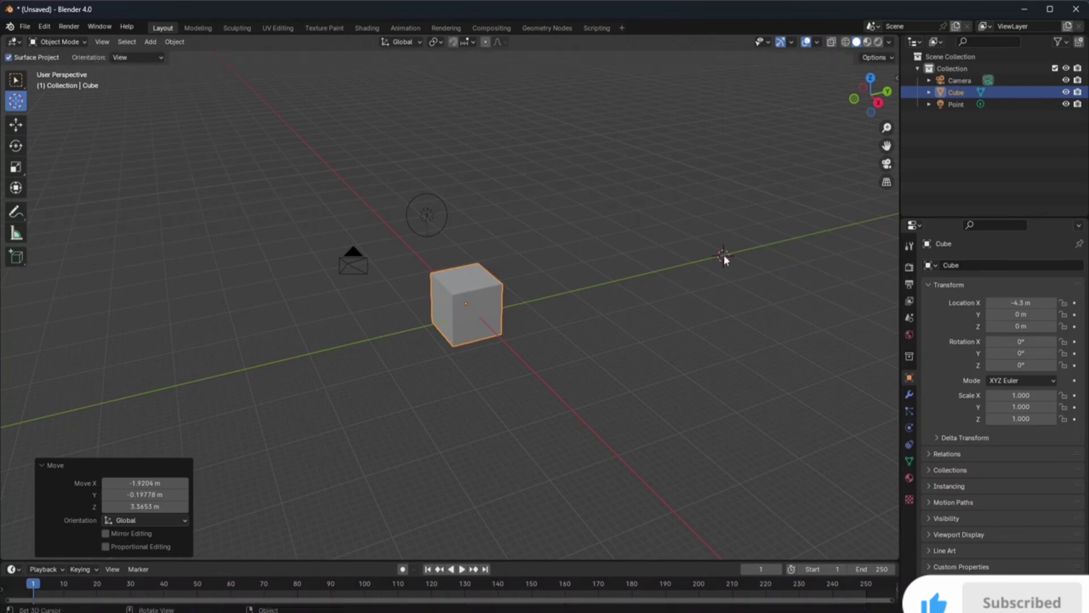
Add a cube mesh at the 3D cursor and scale it up uniformly by about 2.254
left_click(16, 80)
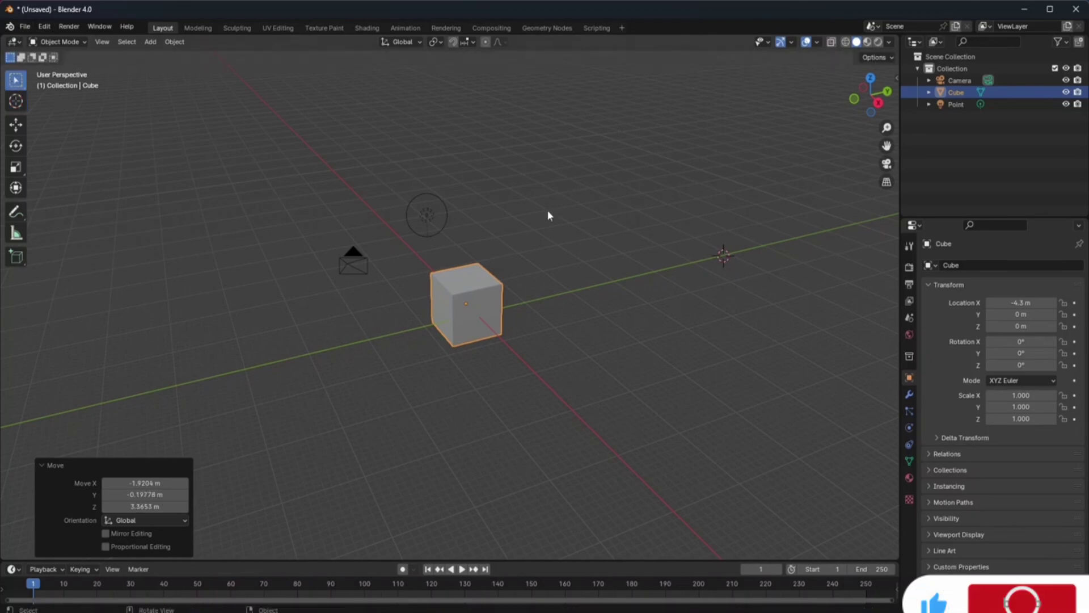
key("shift+a")
mouse_move(757, 314)
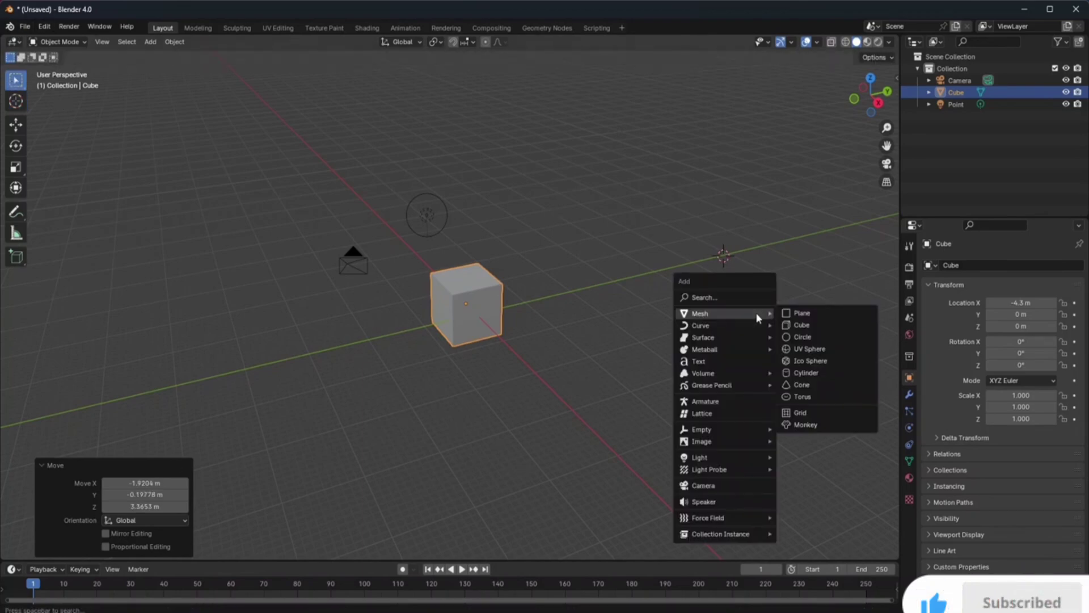
left_click(814, 322)
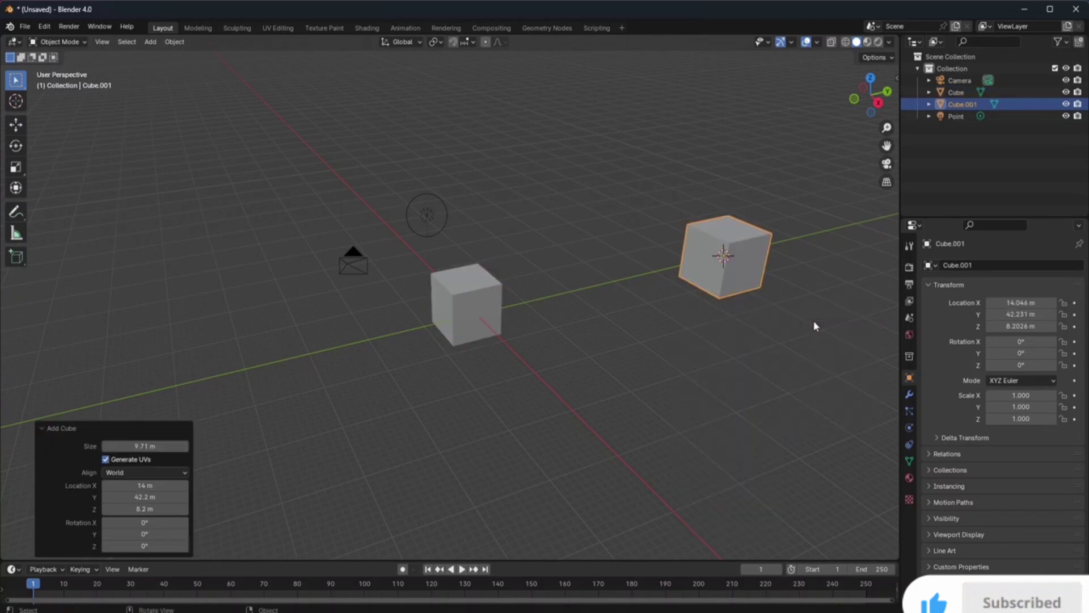
key("s")
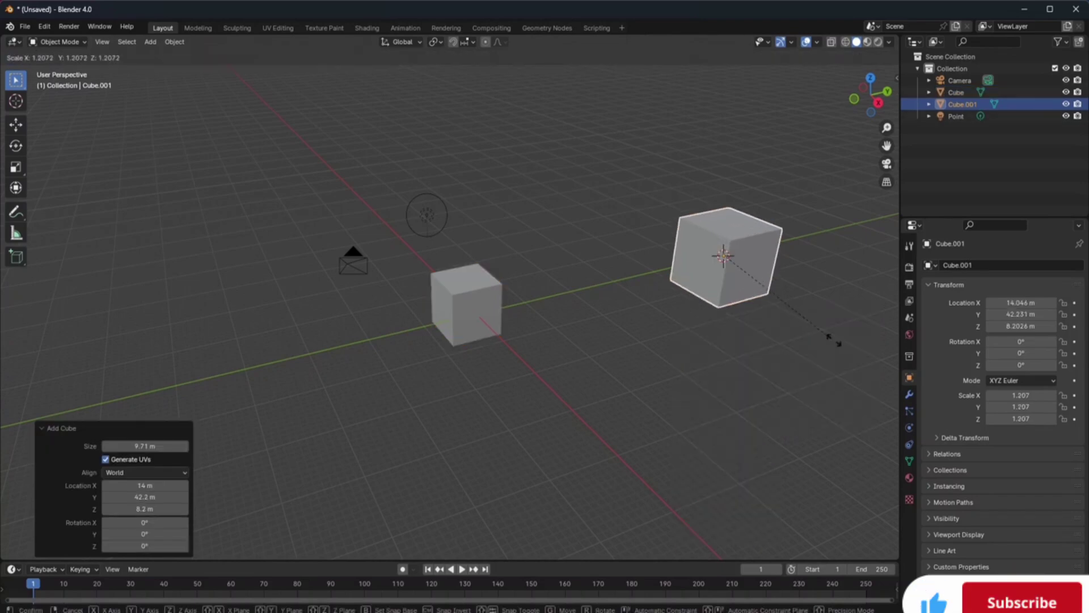
left_click(30, 402)
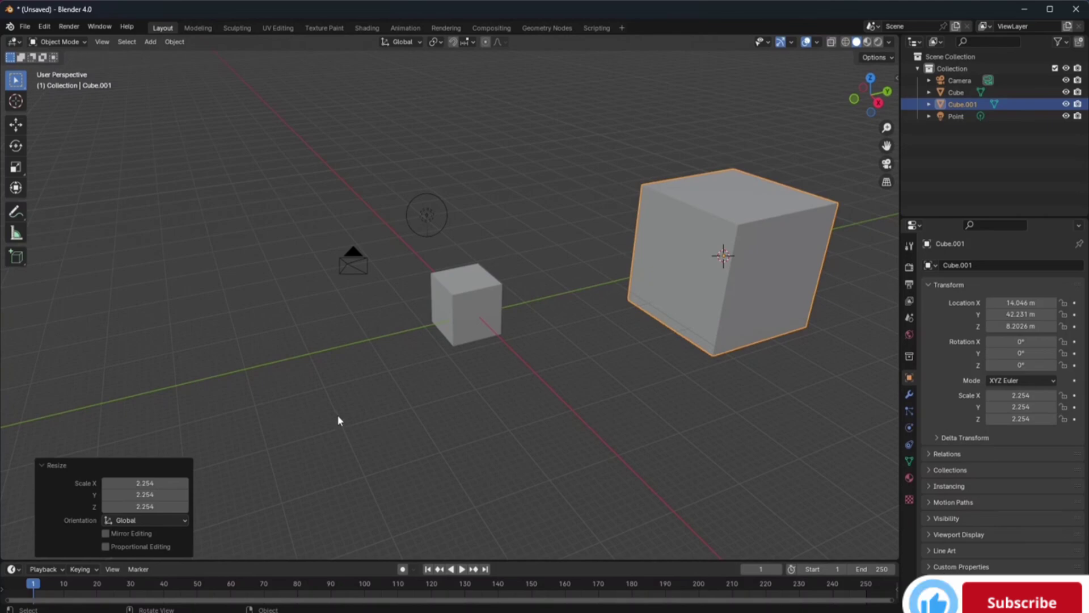
Adjust the new cube's resize factors to about 4.344 on X and 3.544 on Z
left_click_drag(891, 97, 843, 101)
mouse_move(454, 306)
middle_mouse_down()
mouse_move(485, 341)
mouse_move(436, 308)
mouse_move(461, 329)
mouse_move(485, 318)
mouse_move(468, 309)
mouse_move(488, 300)
mouse_move(453, 317)
mouse_move(473, 312)
mouse_move(479, 340)
mouse_move(448, 313)
mouse_move(459, 309)
middle_mouse_up()
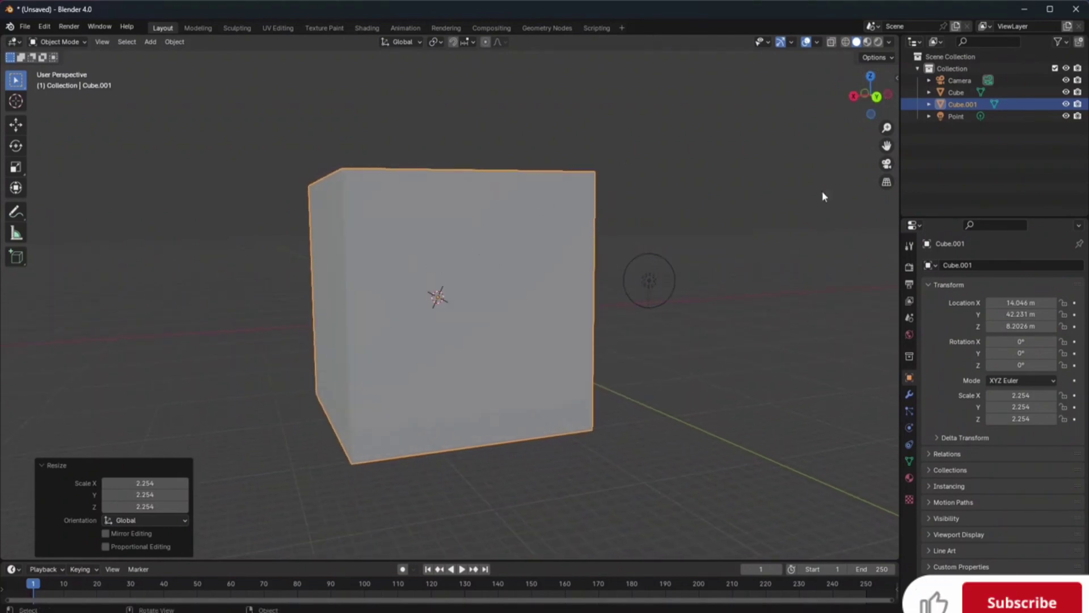
left_click_drag(877, 103, 791, 127)
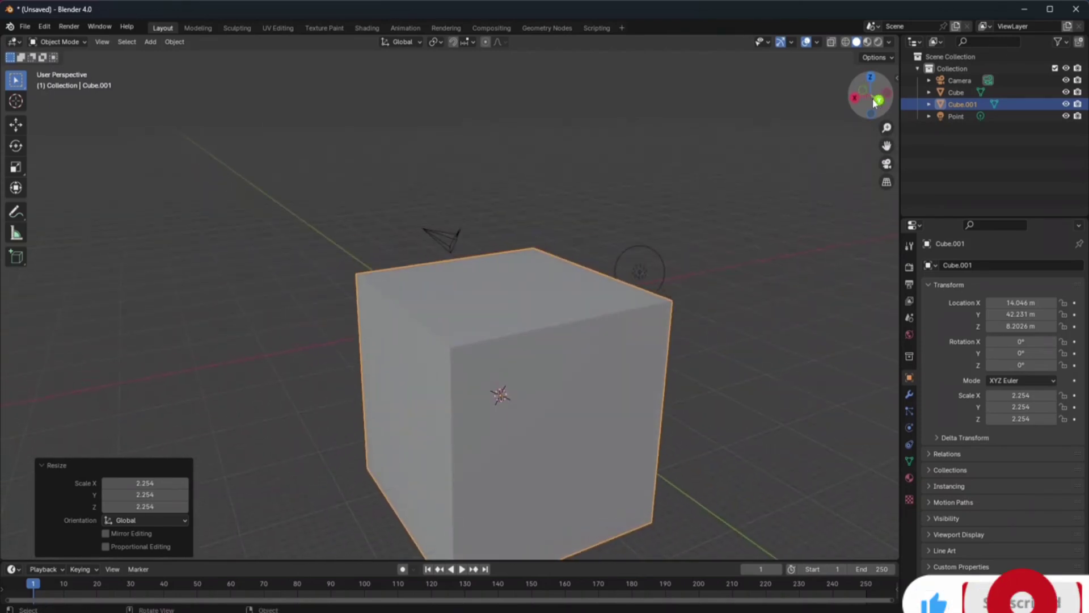
mouse_move(865, 82)
left_mouse_down()
mouse_move(860, 112)
mouse_move(860, 89)
mouse_move(877, 94)
mouse_move(867, 83)
mouse_move(878, 113)
mouse_move(872, 89)
left_mouse_up()
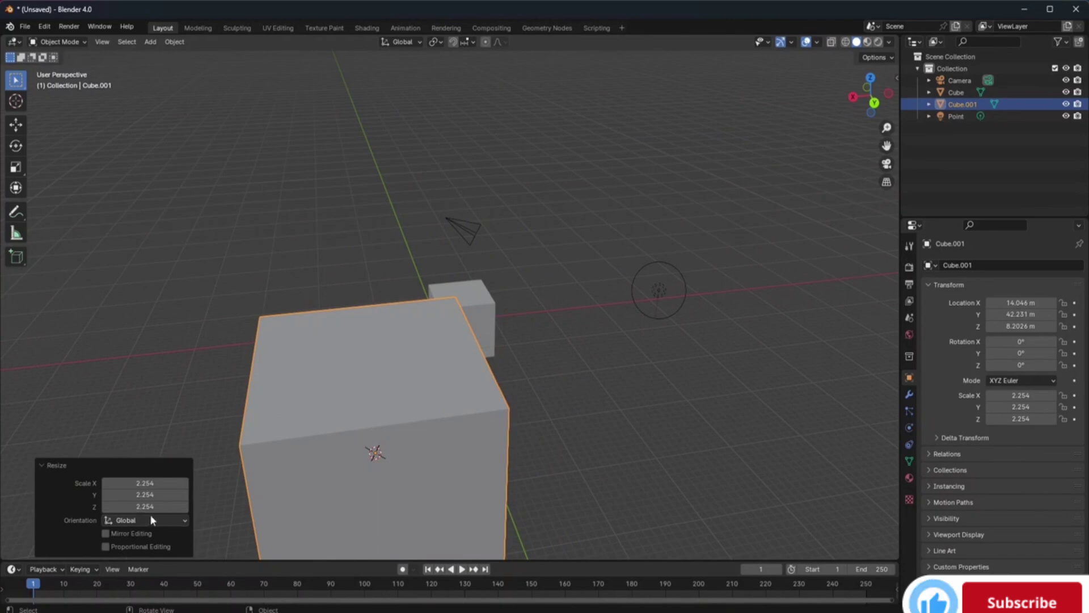
left_click(145, 482)
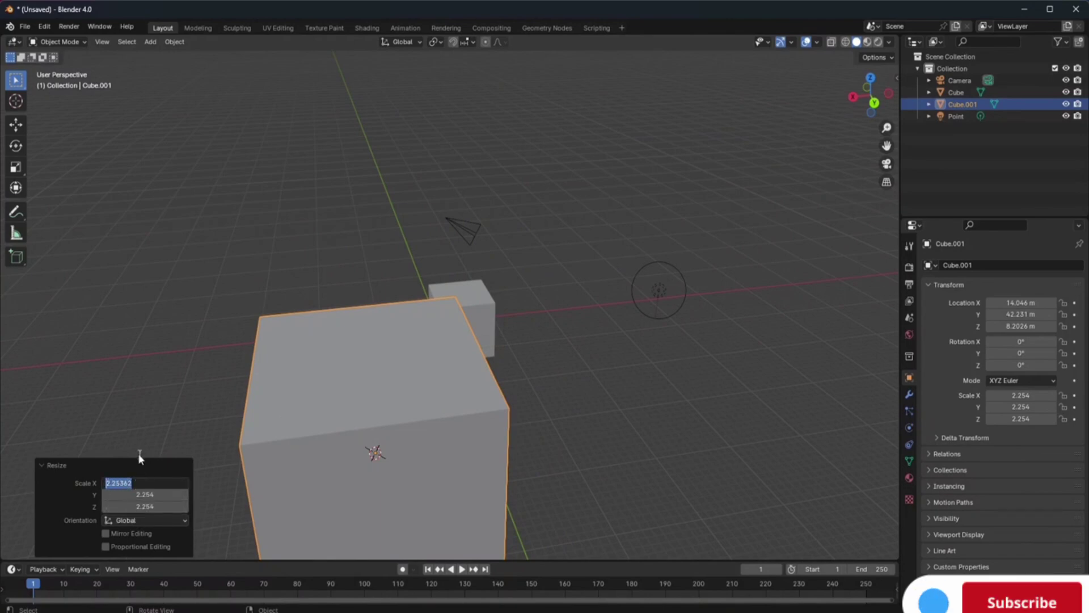
type("2.924")
key("Return")
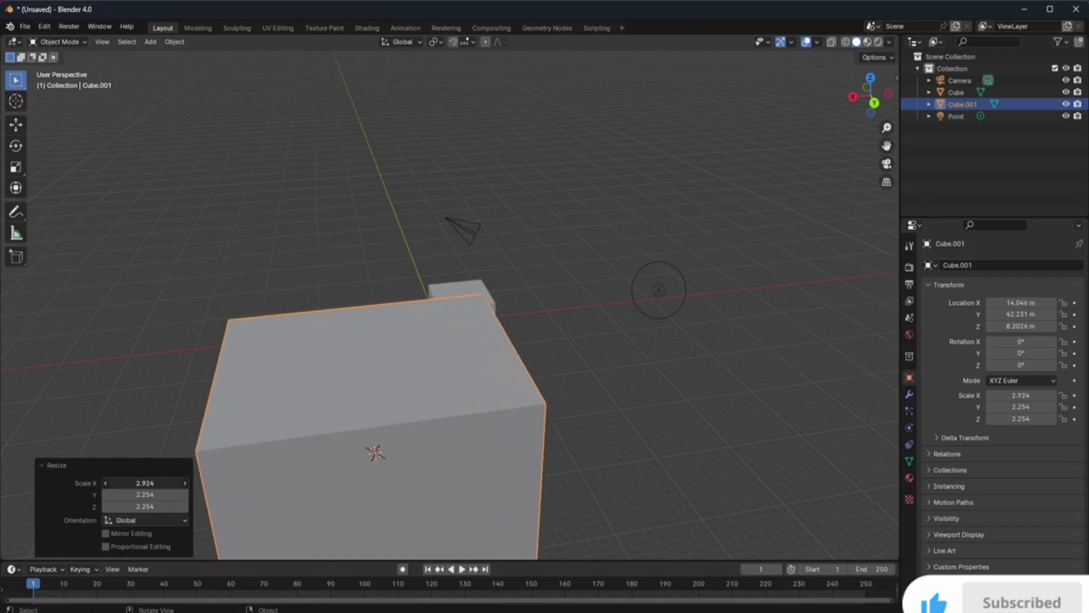
left_click_drag(146, 483, 173, 499)
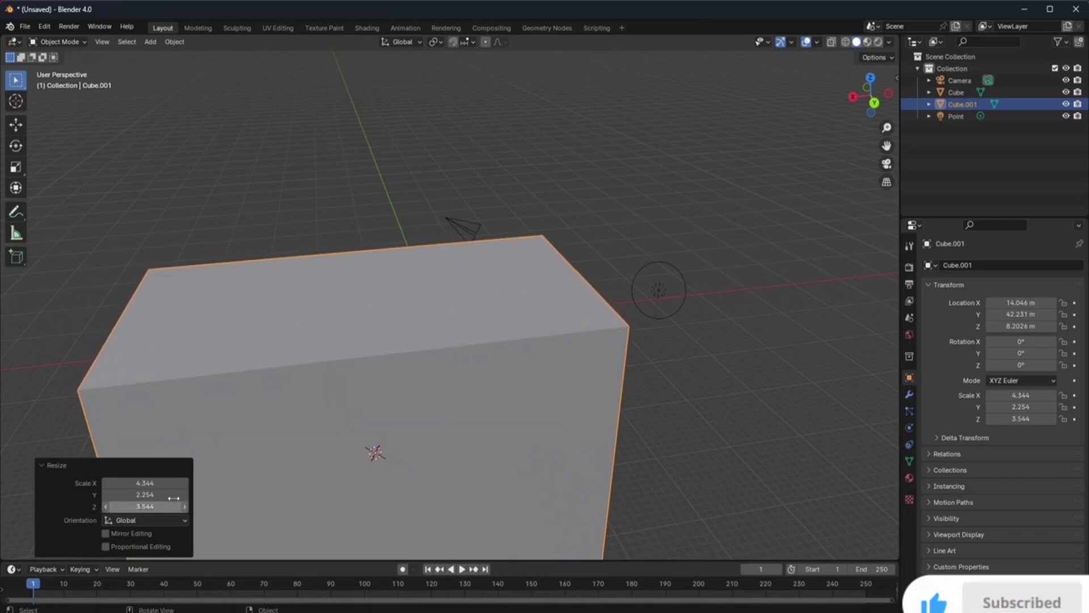
Delete the enlarged box and the smaller original cube from the scene
mouse_move(886, 146)
left_mouse_down()
mouse_move(867, 162)
mouse_move(881, 57)
mouse_move(925, 16)
mouse_move(886, 146)
left_mouse_up()
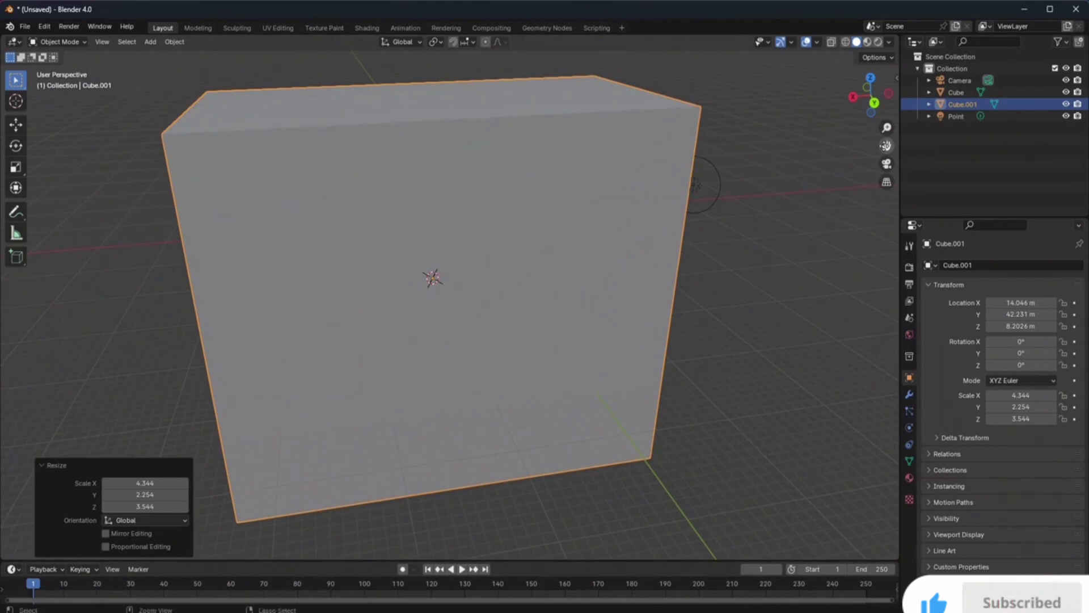
scroll(885, 146, "down", 5)
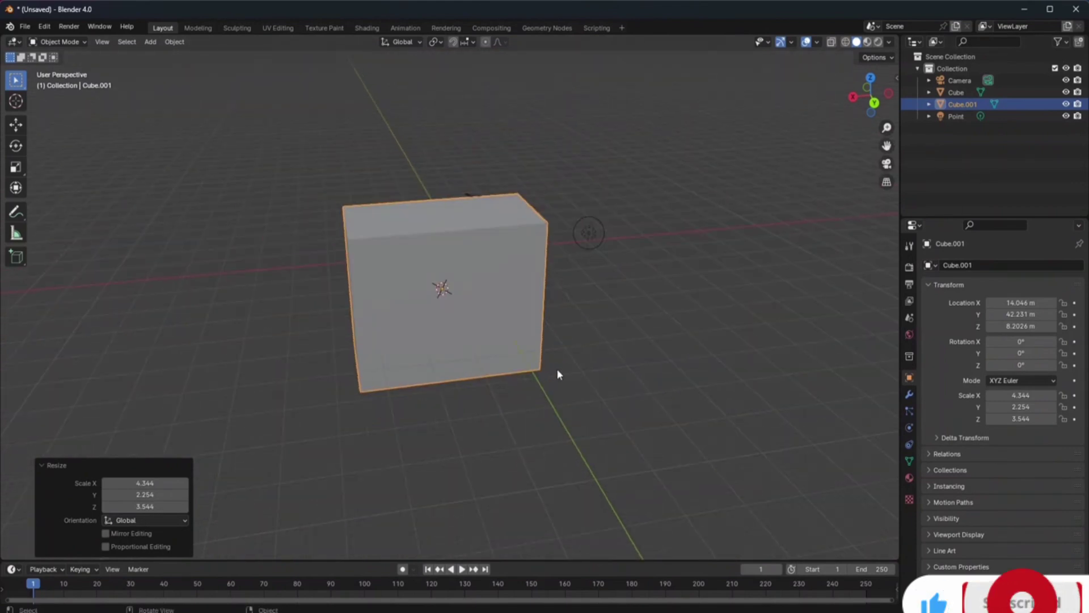
left_click(448, 304)
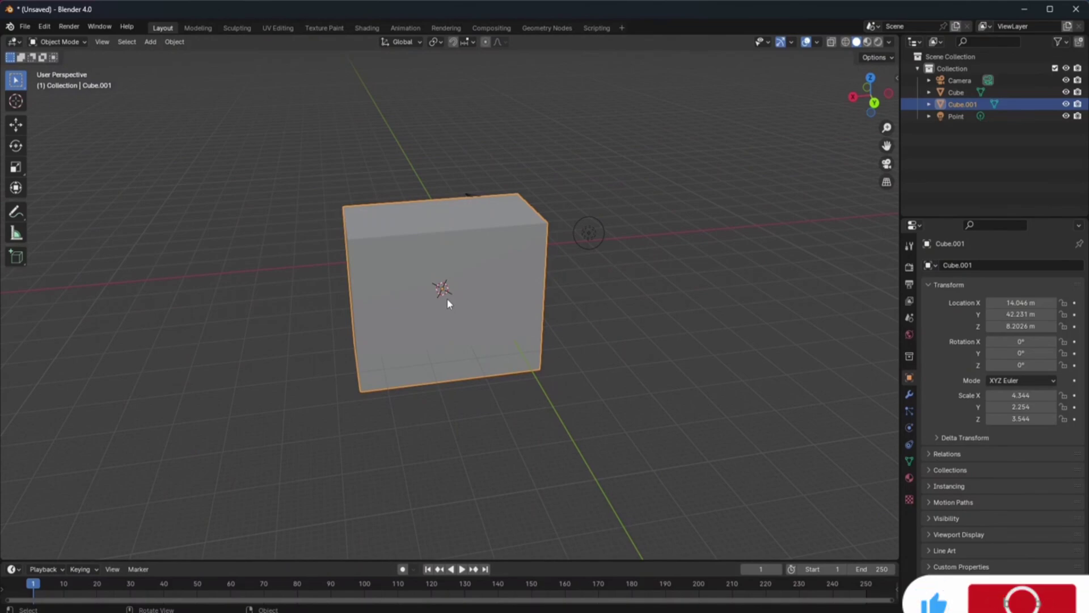
key("Delete")
left_click(483, 247)
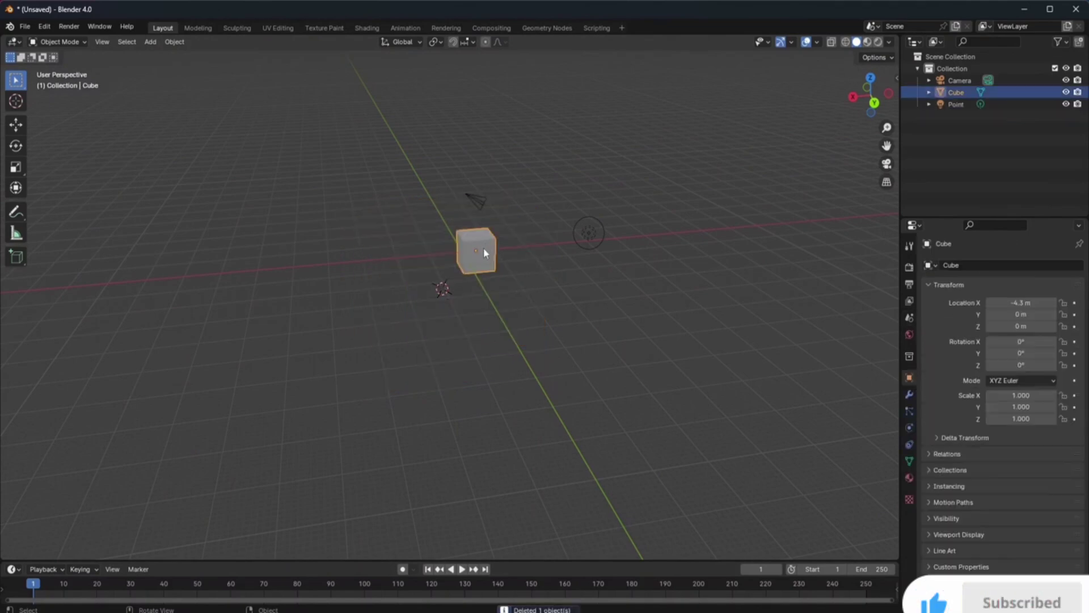
key("Delete")
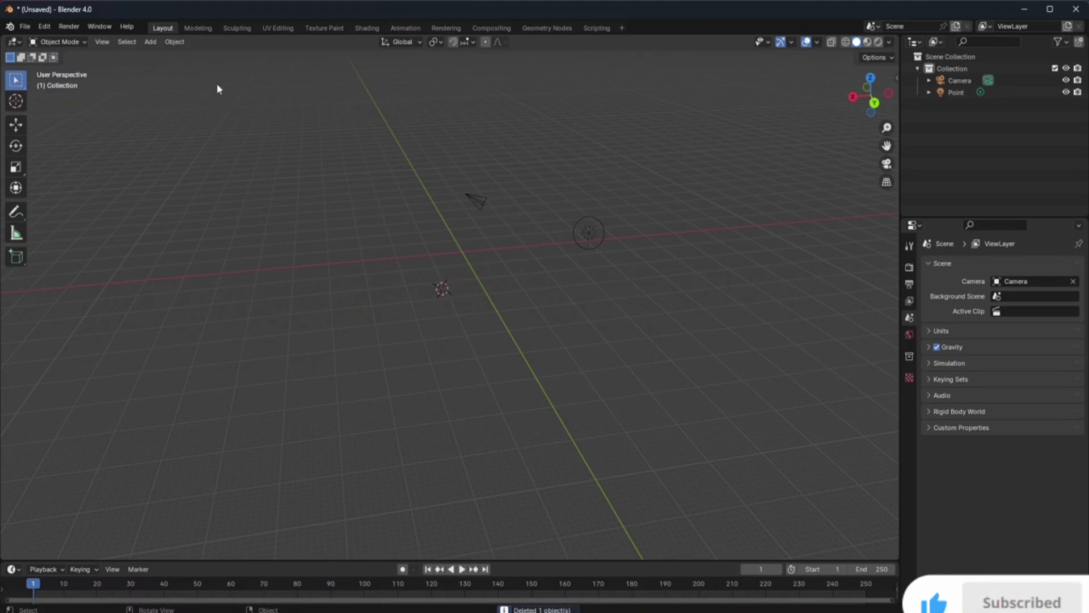
Snap the 3D cursor to the world origin in the emptied scene
left_click(174, 42)
mouse_move(249, 116)
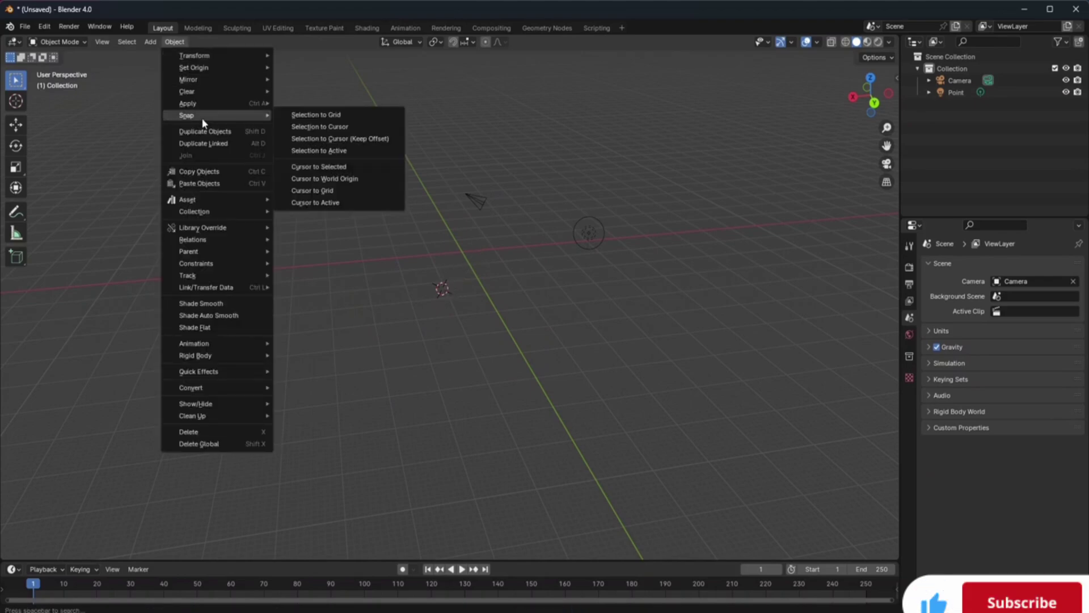
left_click(321, 179)
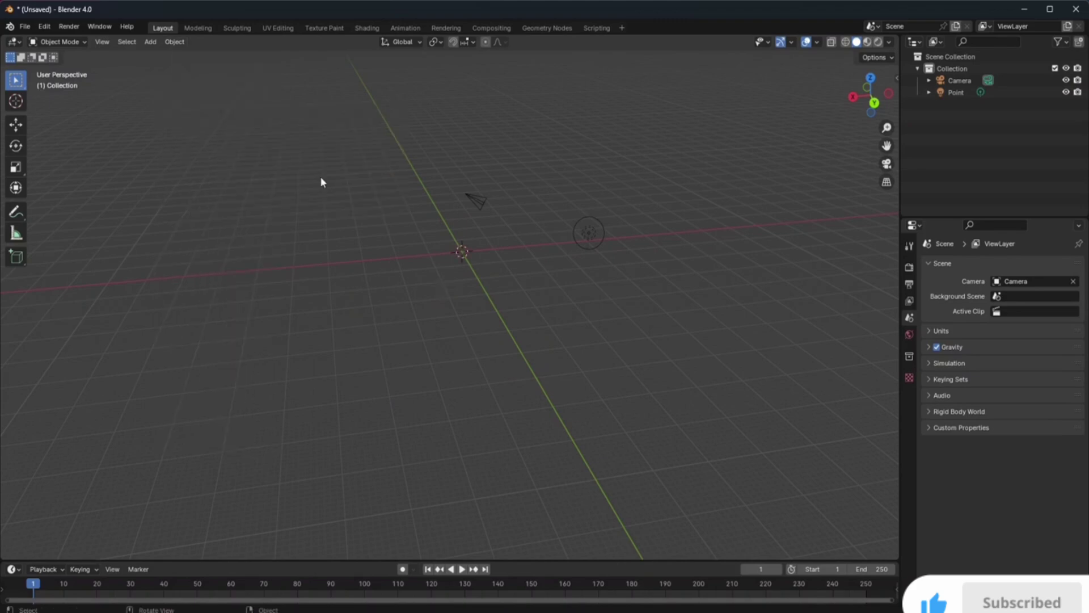
Add a torus mesh at the world origin
scroll(478, 271, "up", 4)
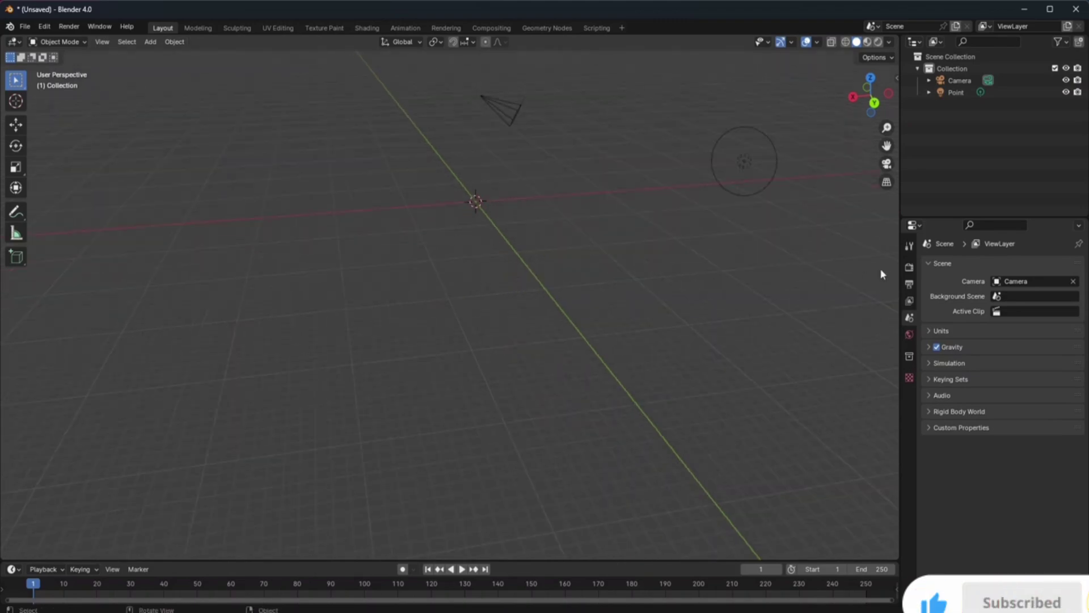
left_click_drag(886, 145, 793, 261)
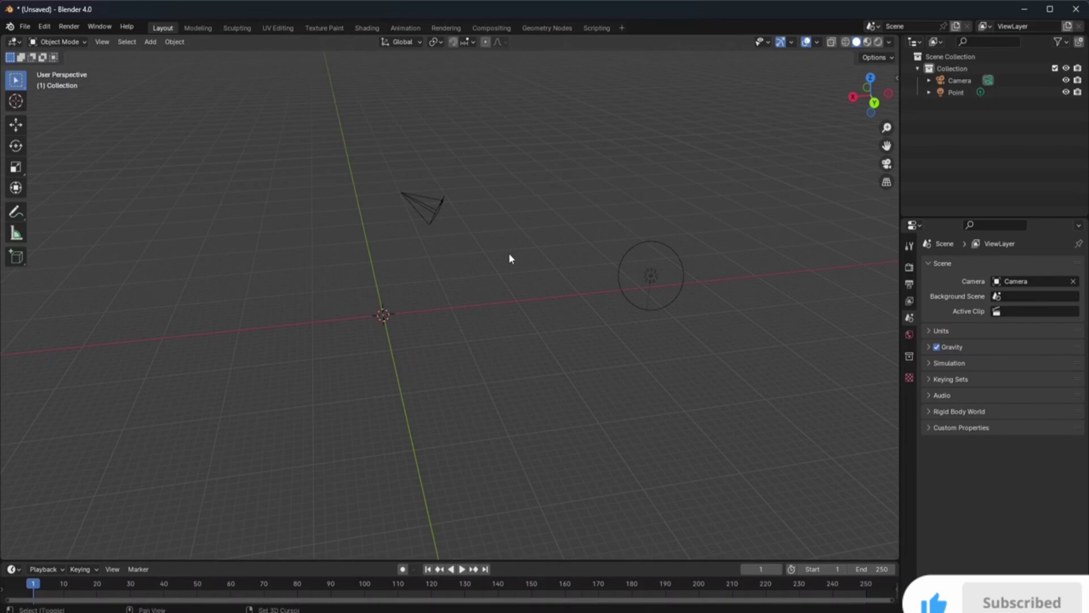
key("shift+a")
mouse_move(509, 253)
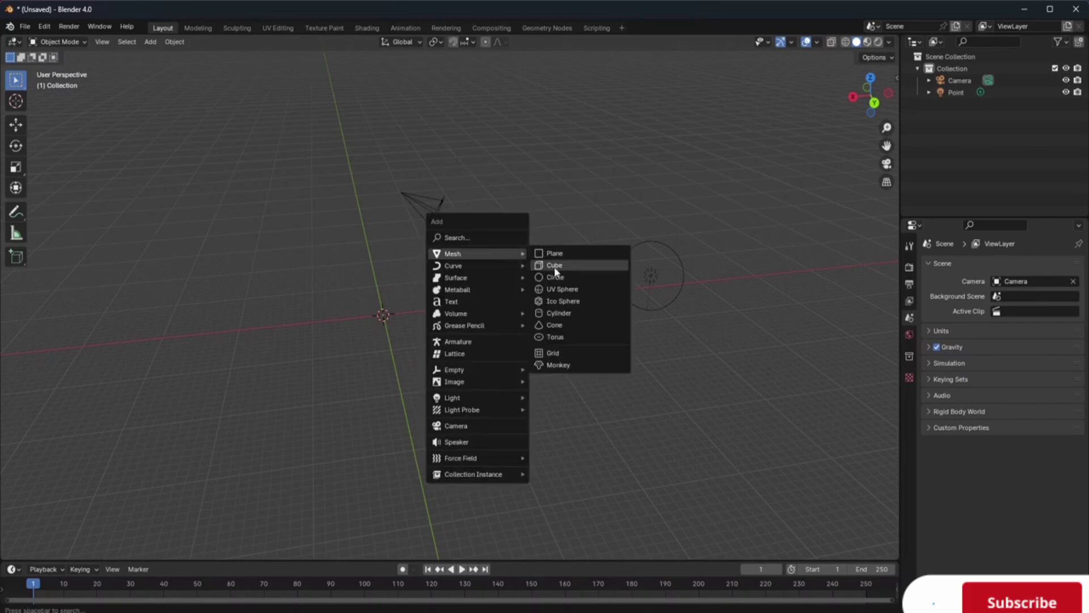
left_click(556, 337)
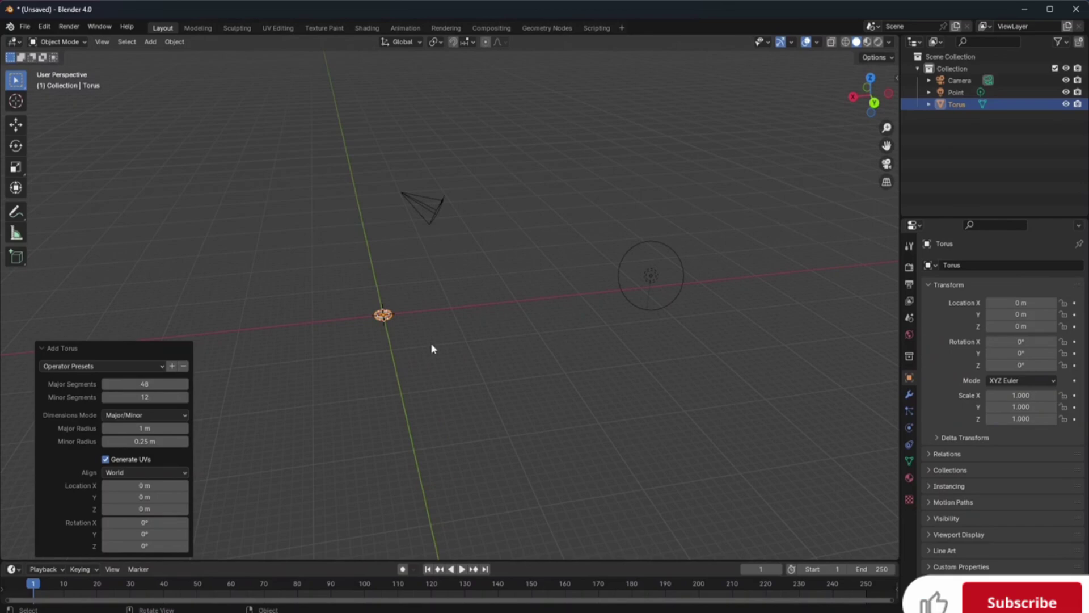
Configure the torus with 256 major and 209 minor segments, a 15 m major radius, a 2.5 m minor radius and Generate UVs off
left_click_drag(128, 390, 159, 391)
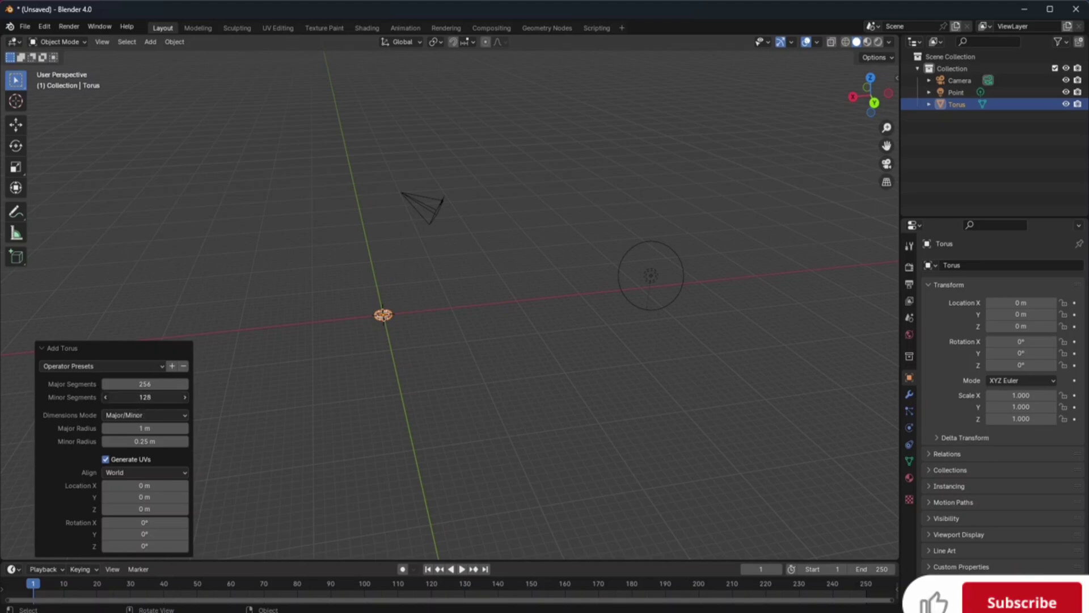
left_click(147, 423)
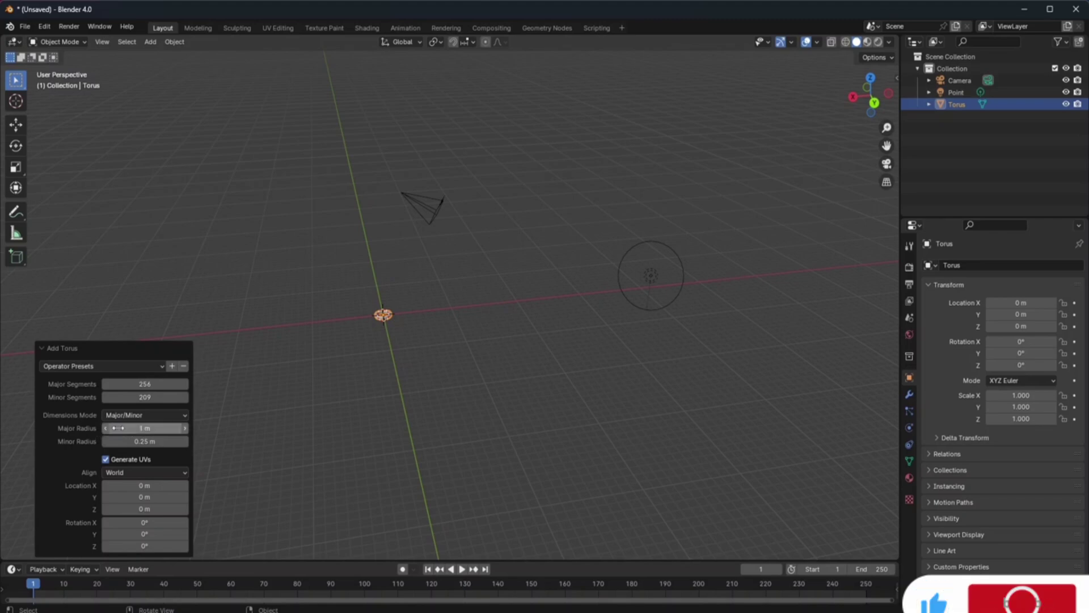
key("Return")
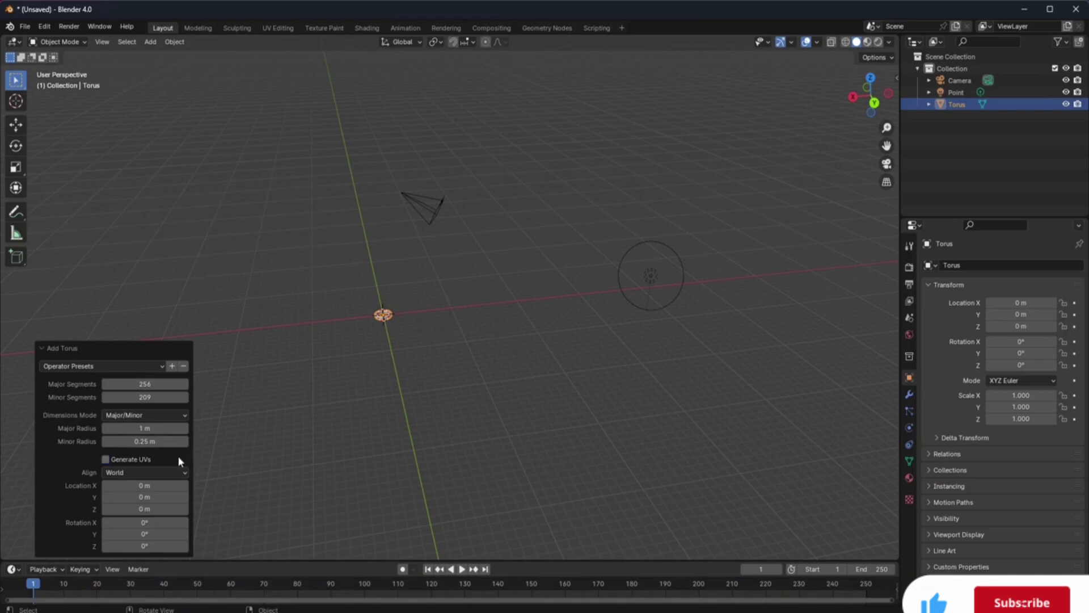
left_click(125, 458)
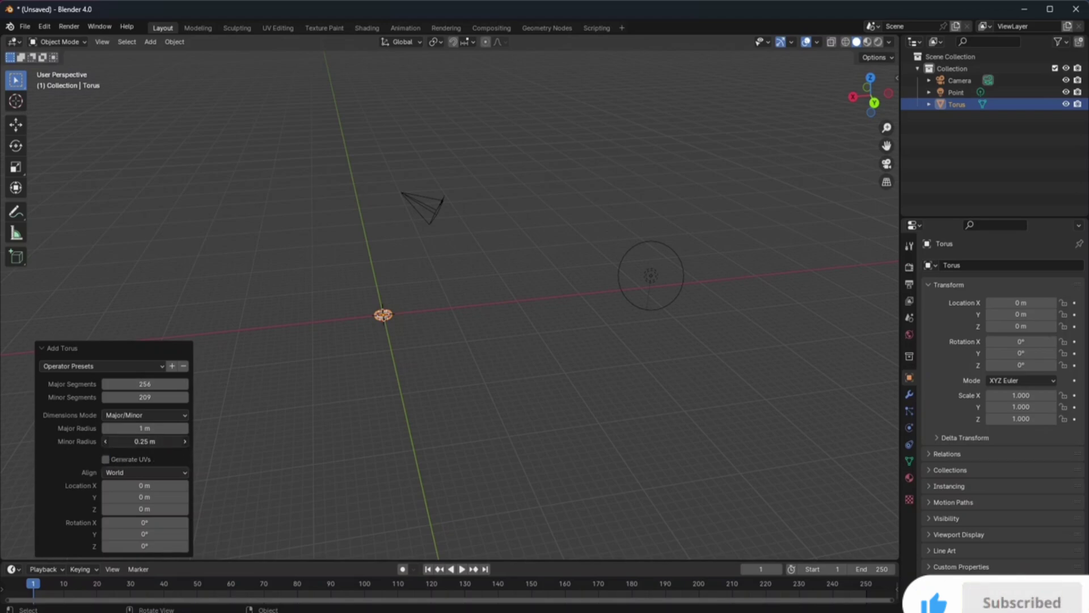
left_click_drag(144, 441, 190, 429)
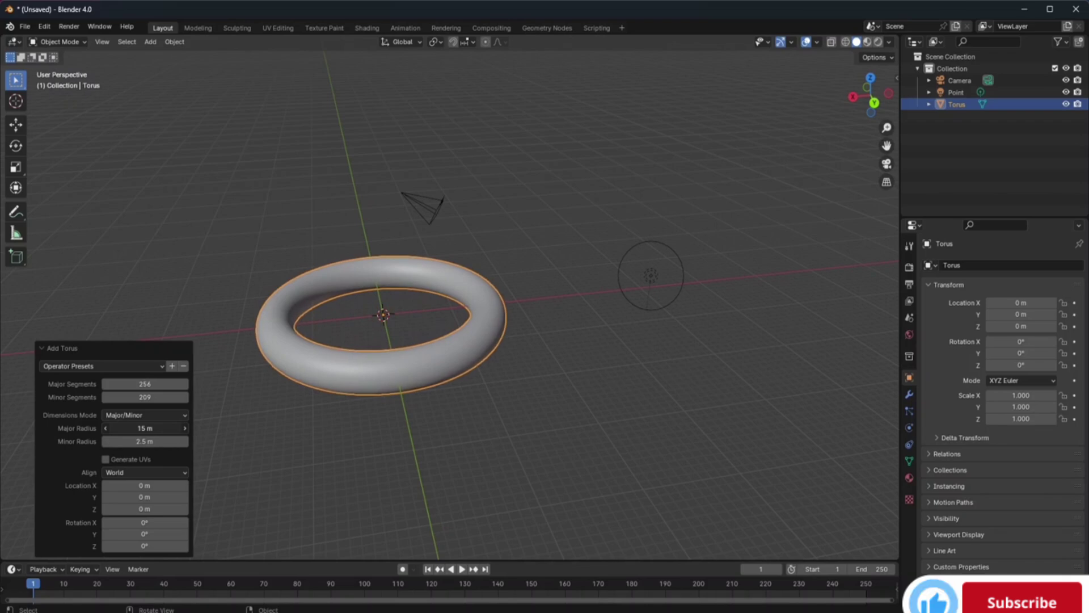
Reduce the torus to 20 major segments and a much coarser number of minor segments, and reselect it
left_click(137, 384)
type("256")
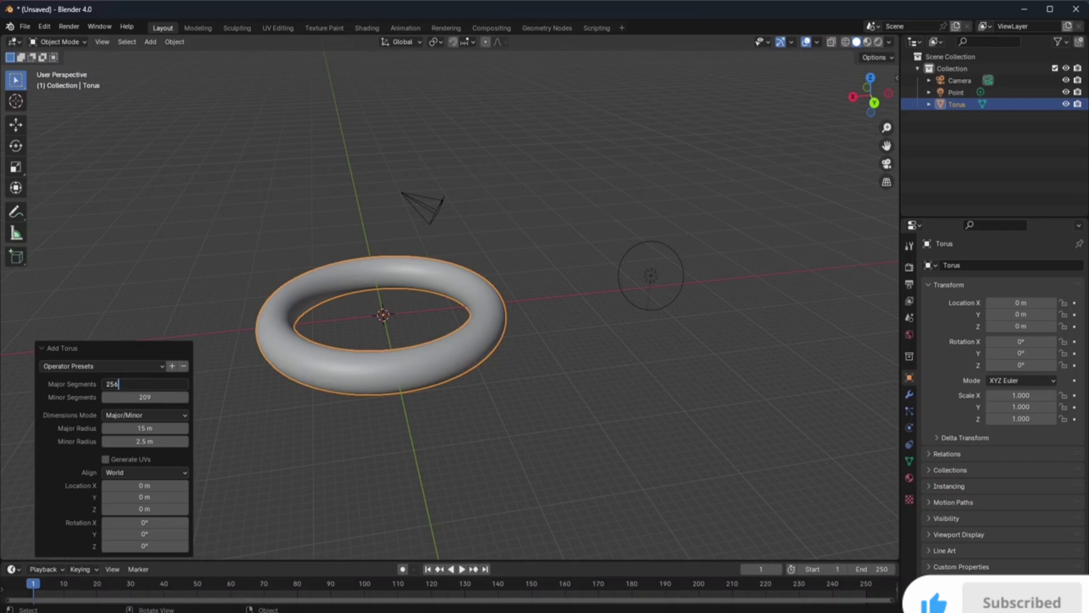
key("Return")
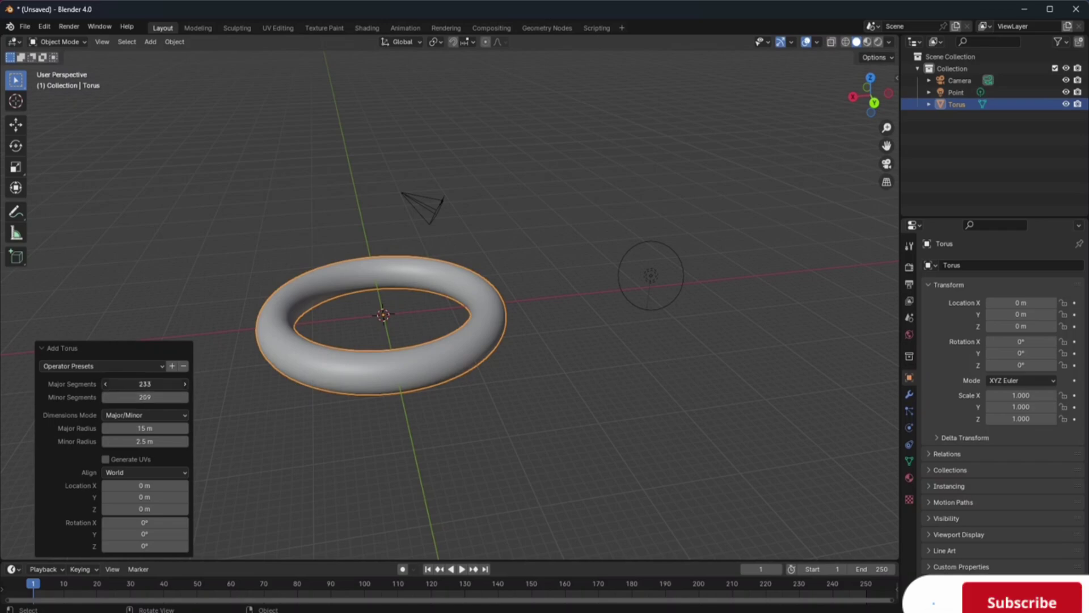
left_click_drag(145, 384, 111, 384)
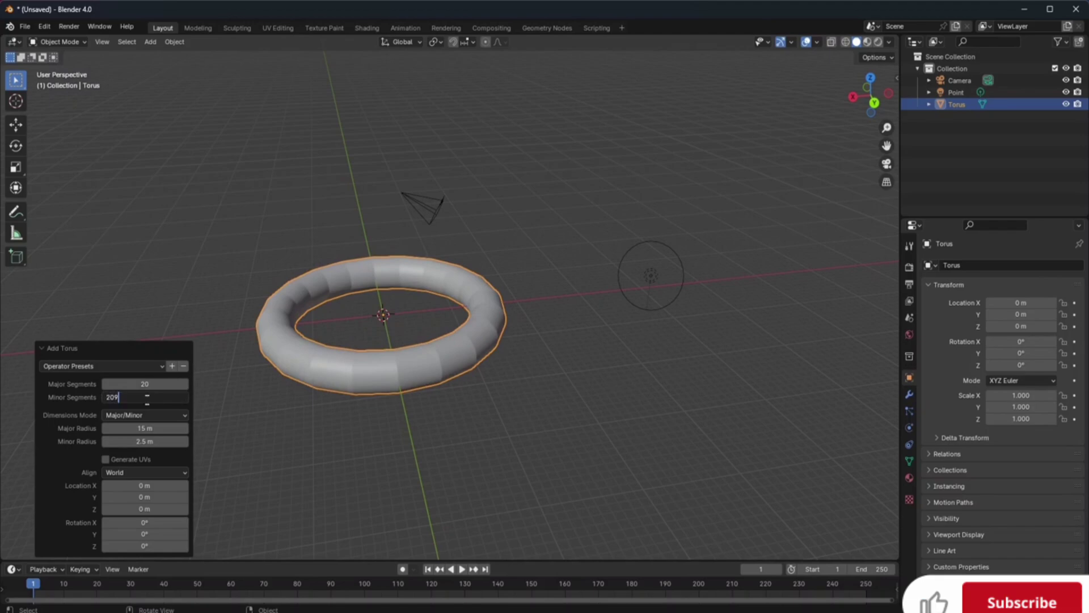
mouse_move(151, 395)
left_mouse_down()
mouse_move(113, 395)
mouse_move(148, 397)
left_mouse_up()
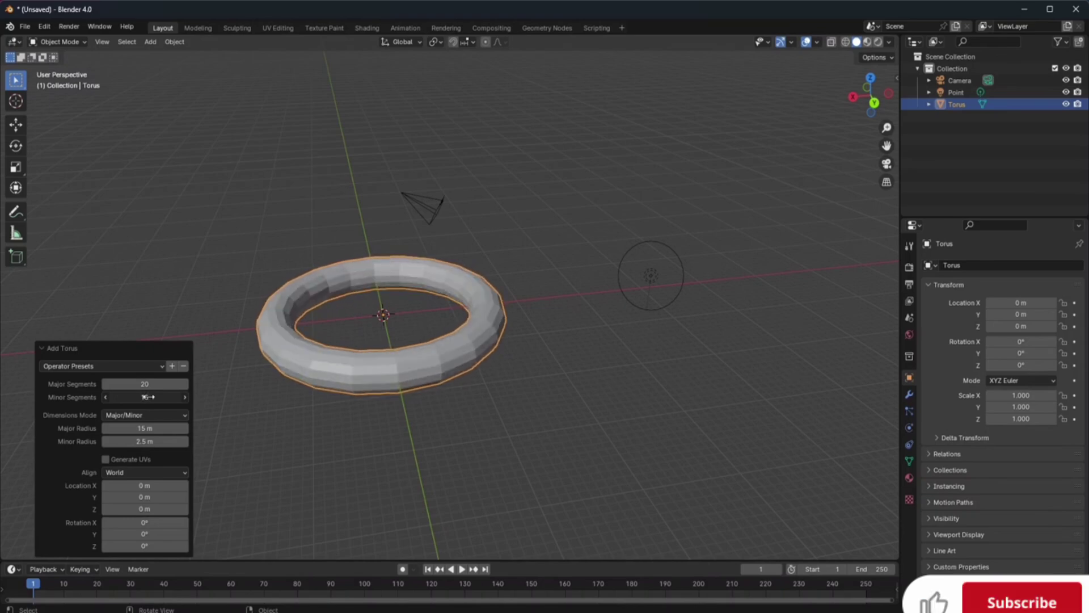
left_click(408, 427)
left_click(448, 368)
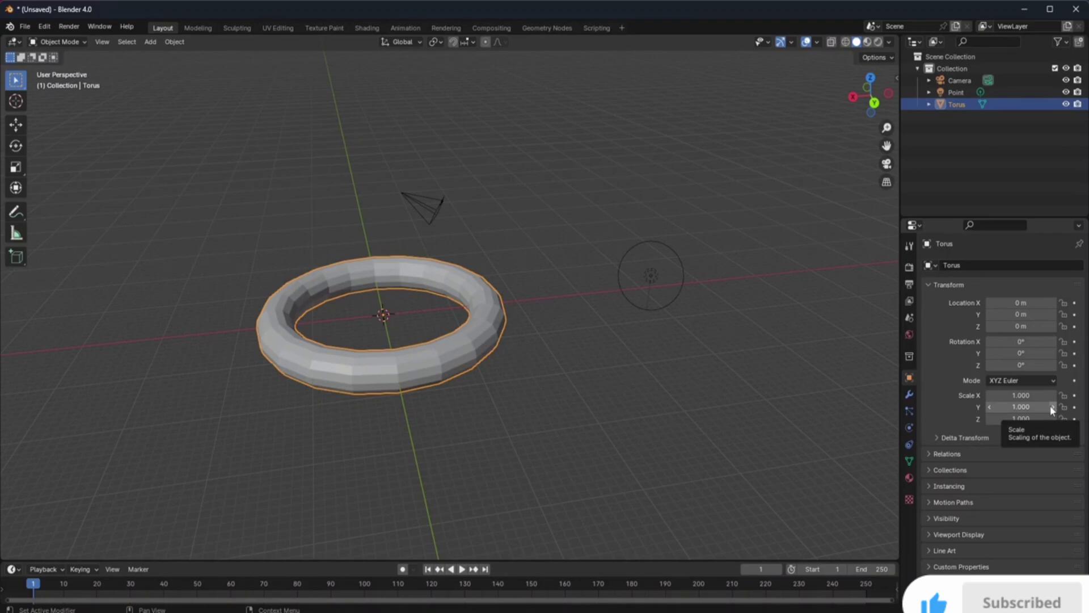
Draw a large cube on the ground beside the torus with the Add Cube tool, centred at about X -20, Y 44.2, Z 19.2 m
scroll(516, 356, "down", 3)
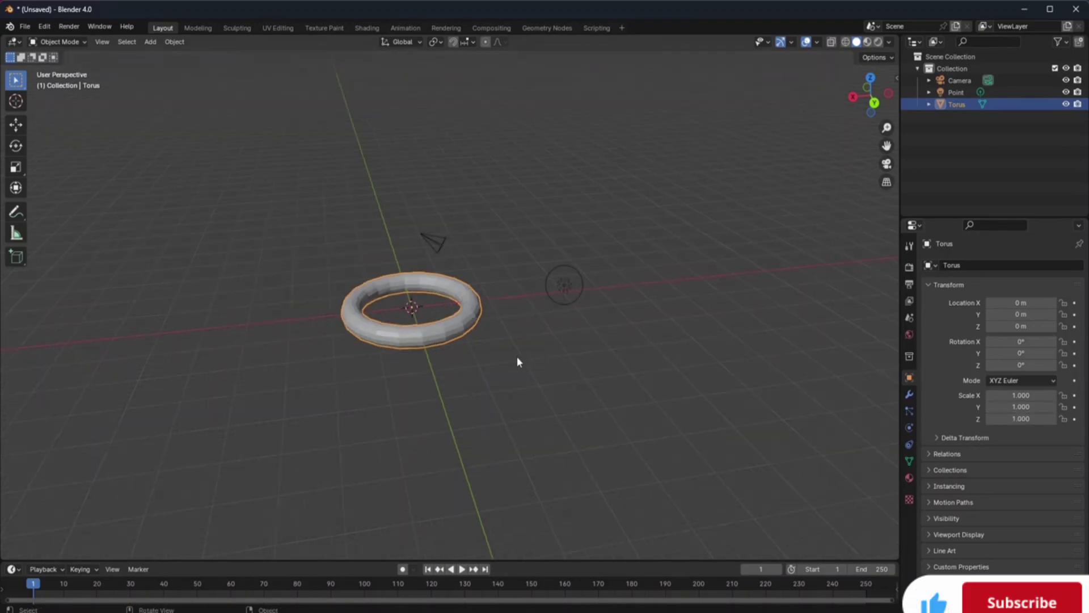
scroll(516, 357, "up", 2)
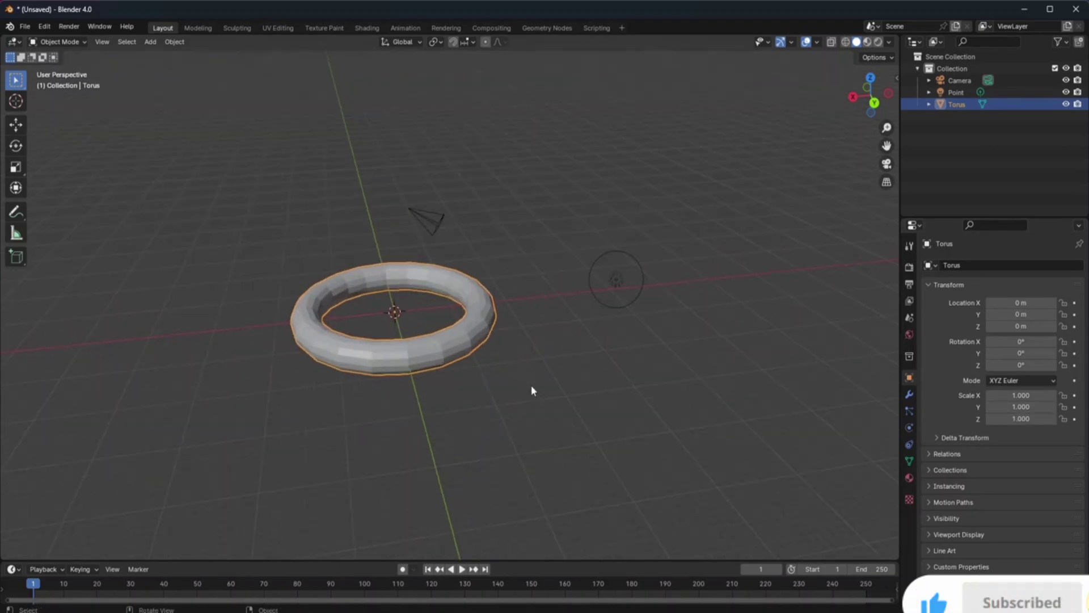
left_click(17, 257)
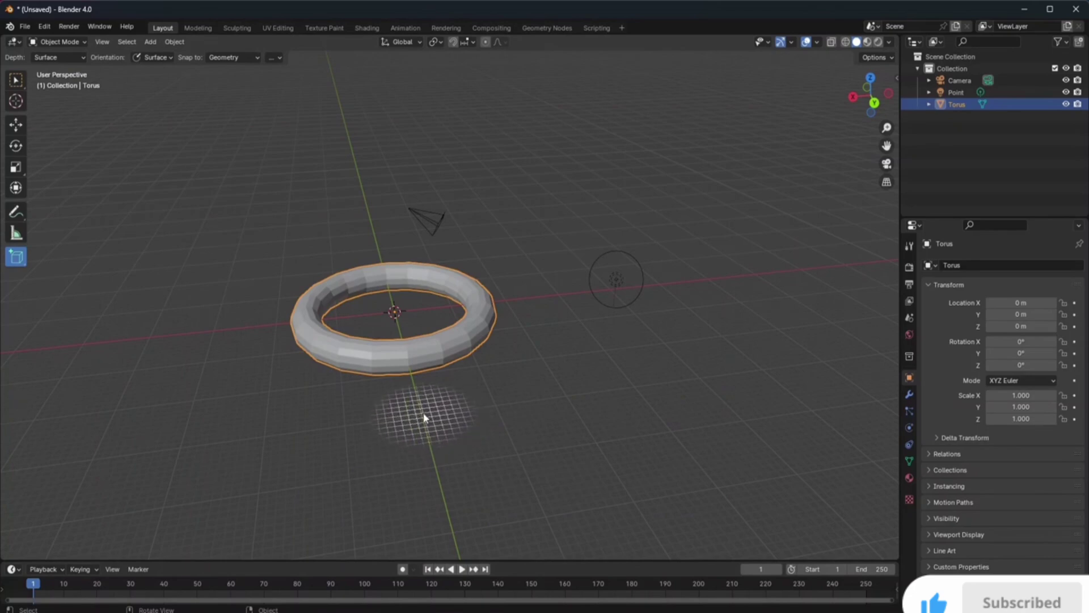
scroll(584, 389, "down", 2)
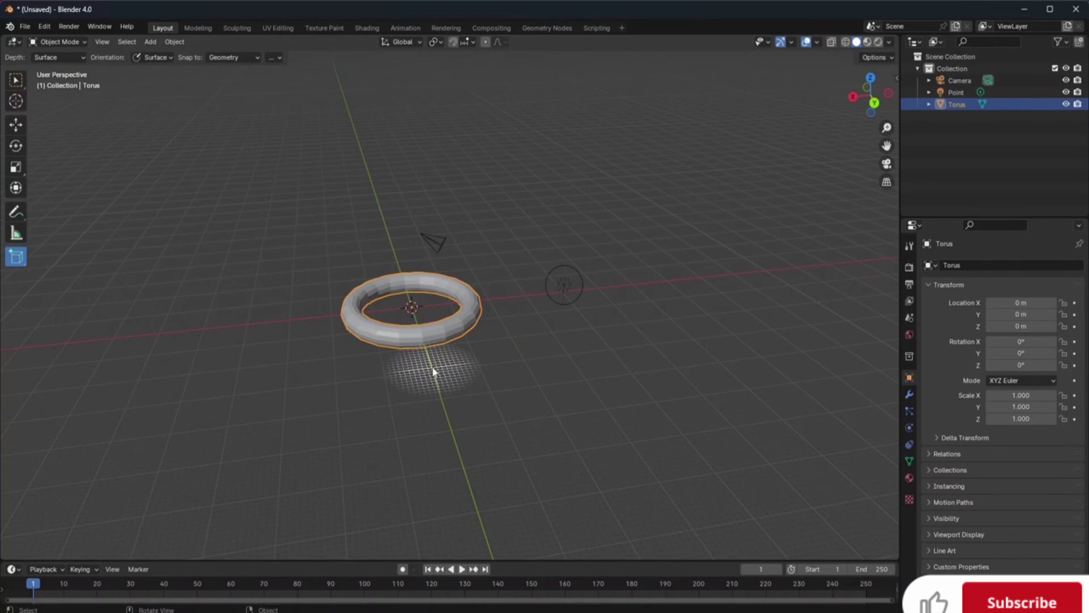
left_click_drag(432, 373, 445, 379)
left_click_drag(488, 407, 680, 433)
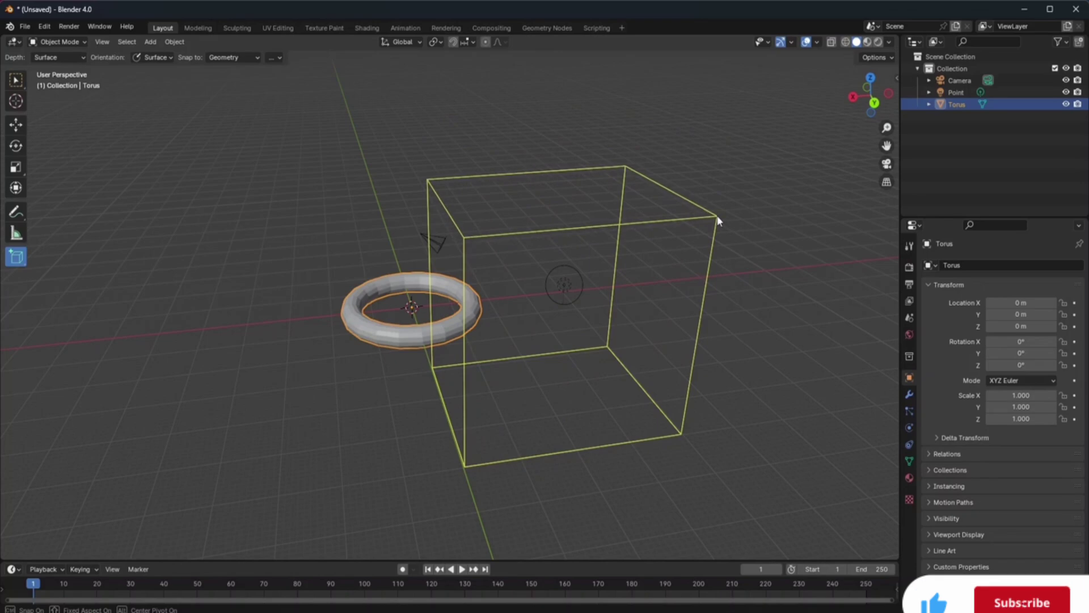
left_click(719, 217)
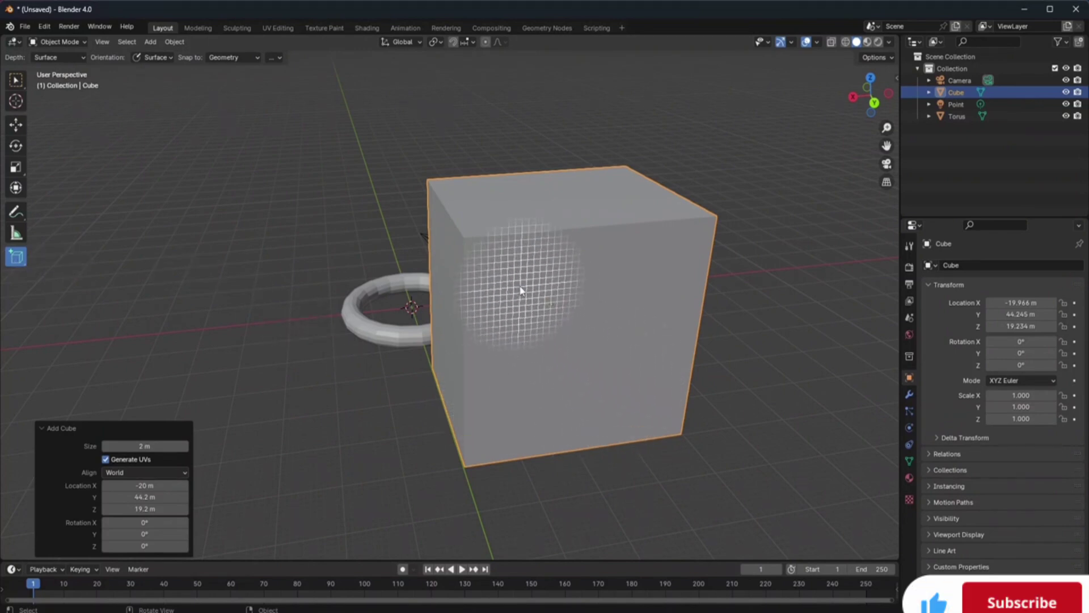
Draw two small boxes on the large cube's front face, centred at about X -11.8 m and X -32 m, and select the first one
left_click_drag(508, 280, 569, 334)
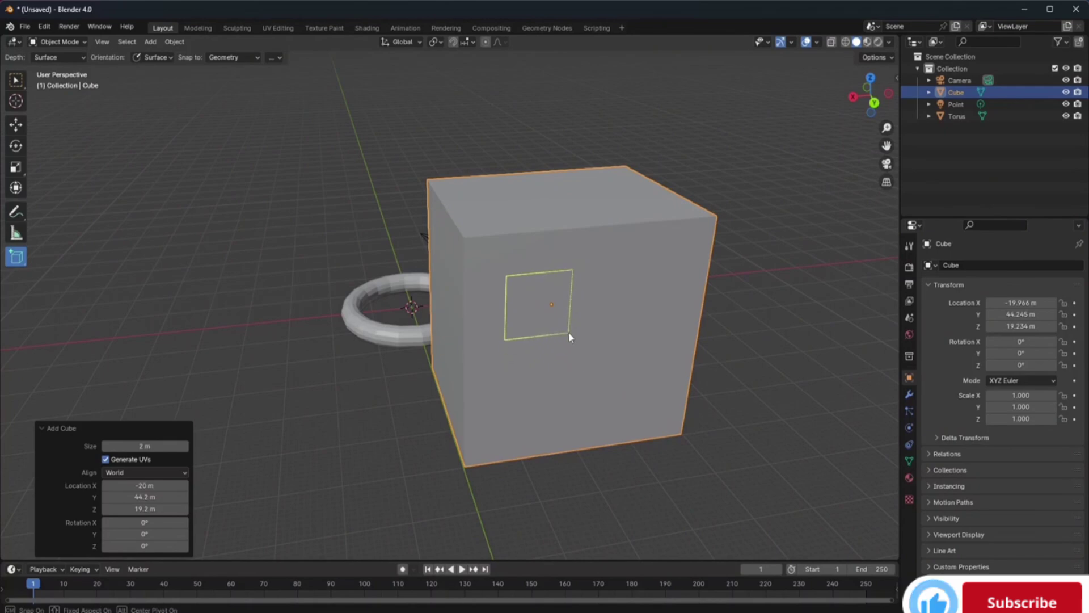
left_click(590, 376)
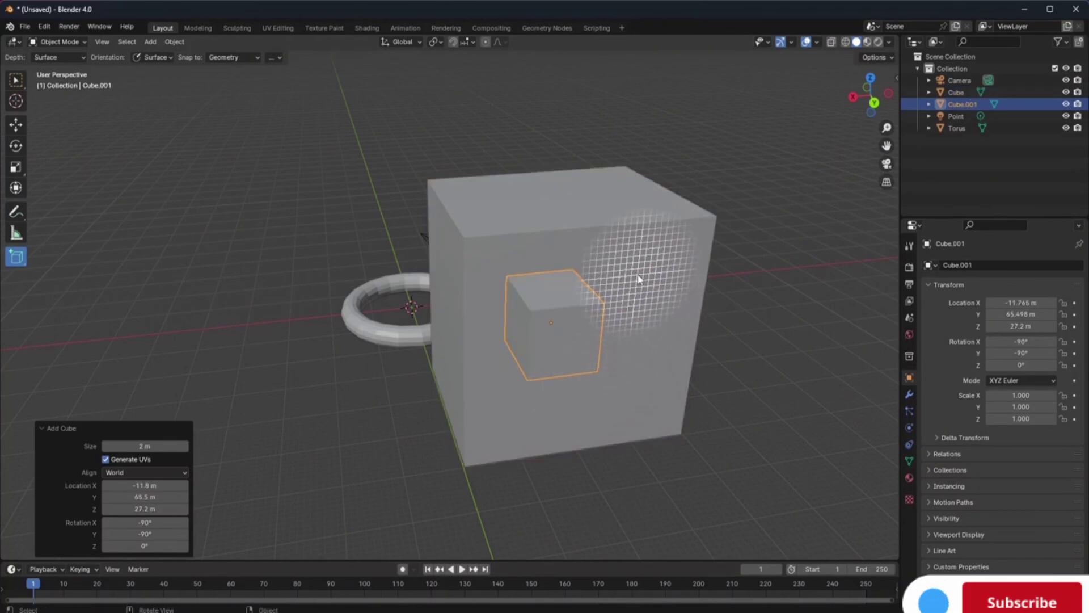
left_click_drag(638, 275, 686, 304)
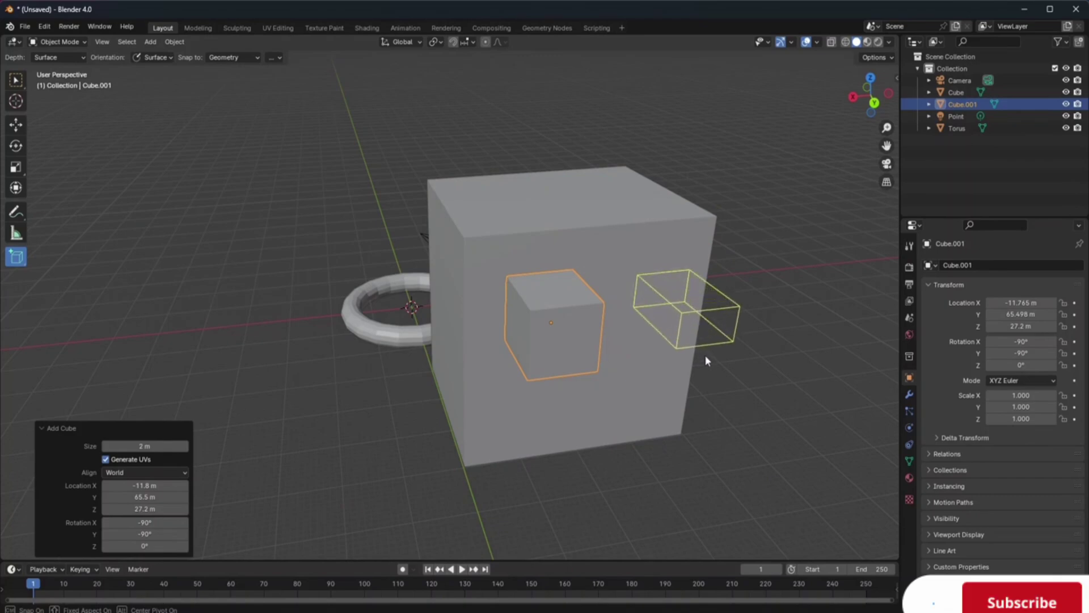
left_click(704, 355)
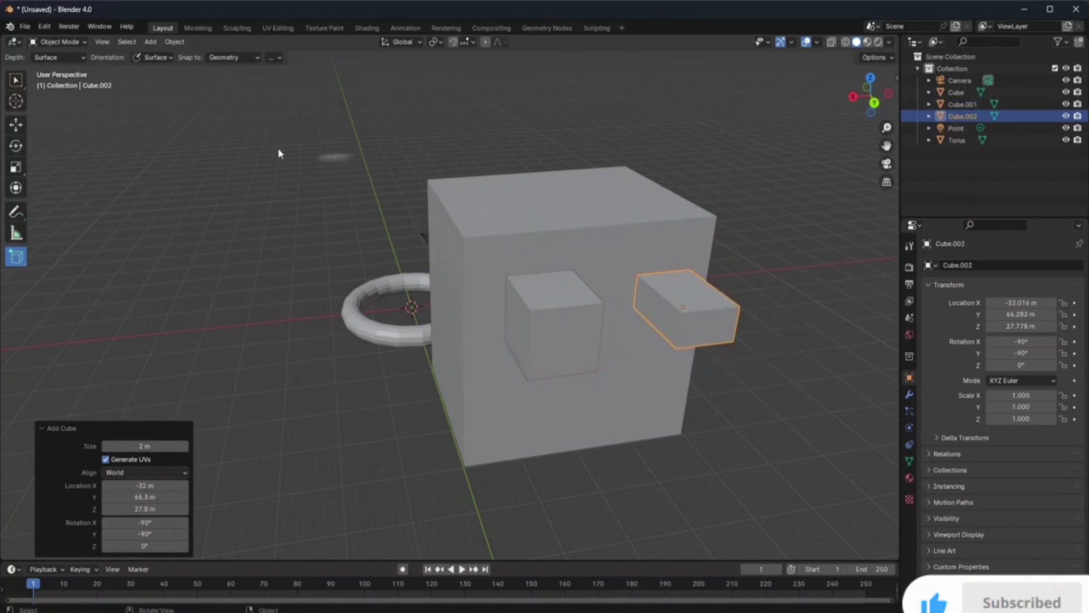
left_click(16, 79)
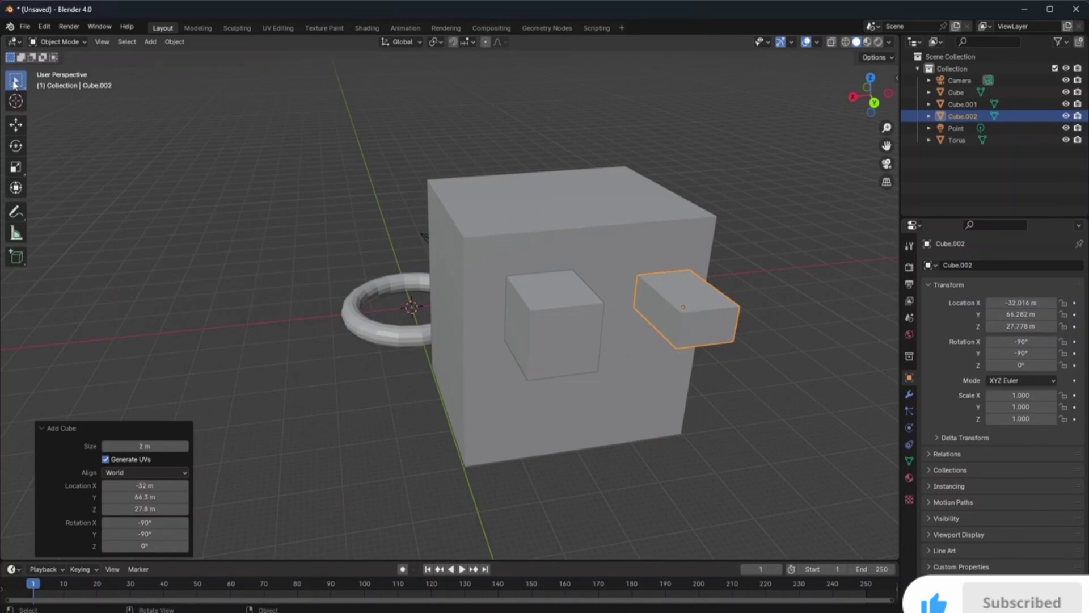
left_click(191, 210)
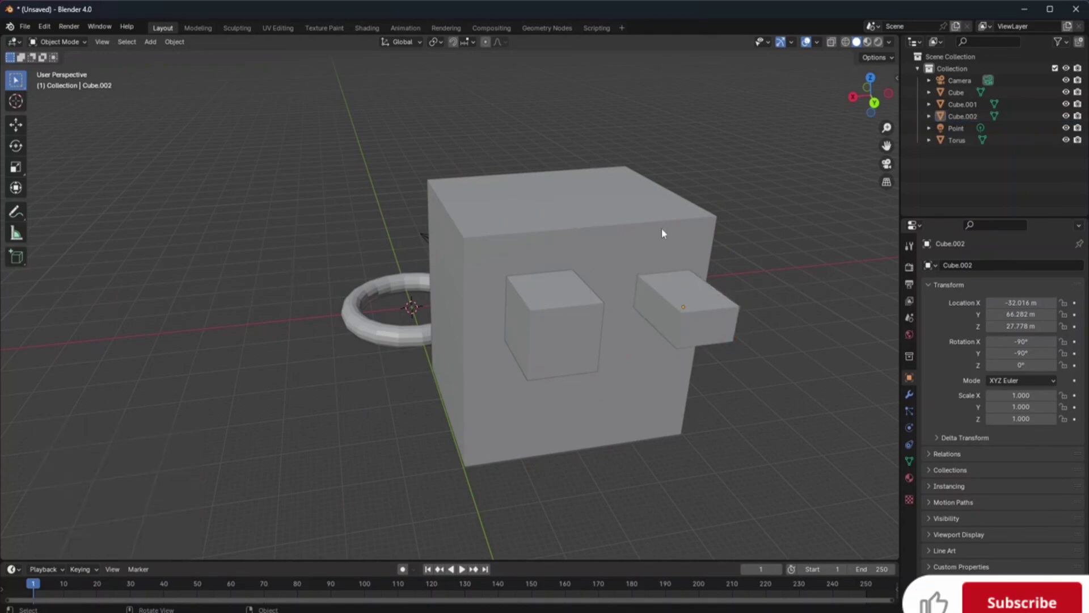
left_click(542, 321)
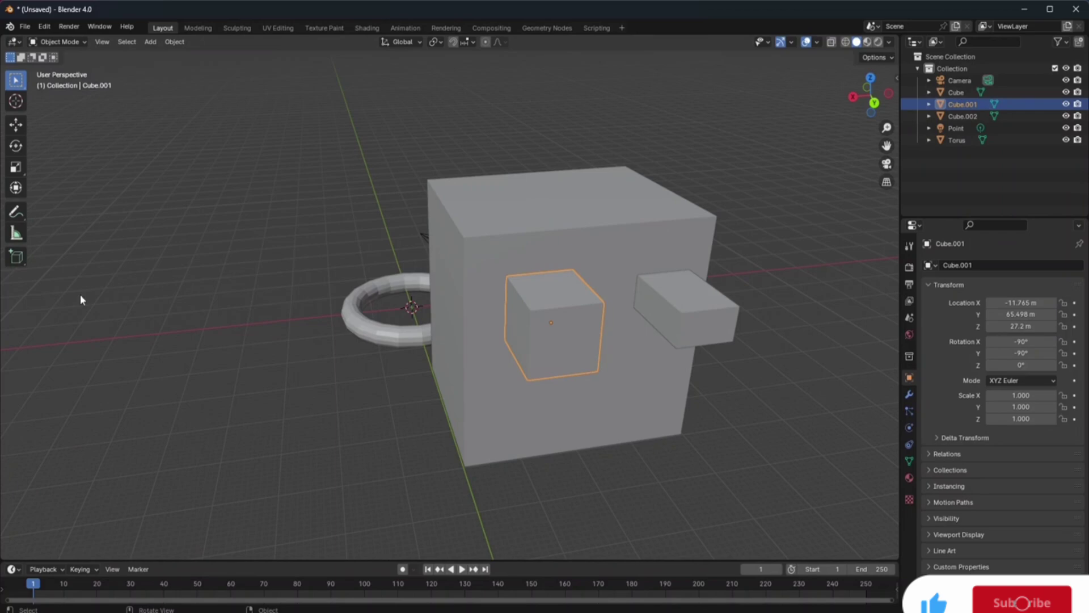
Draw a 32-vertex cone standing on the large cube's top face and a smaller cone protruding from its front face
left_click(22, 264)
left_click(23, 264)
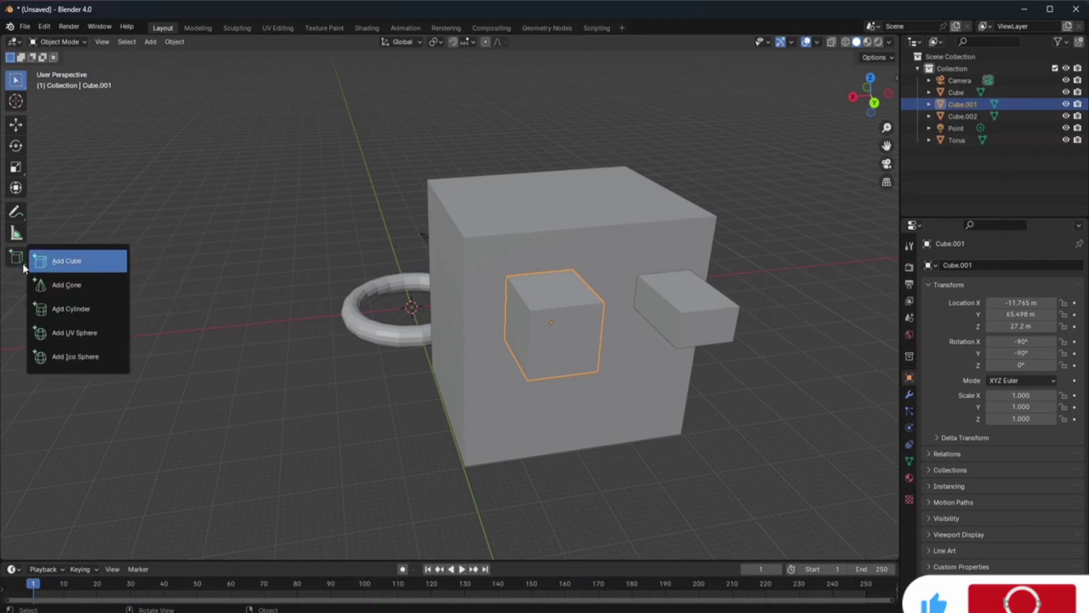
left_click(57, 290)
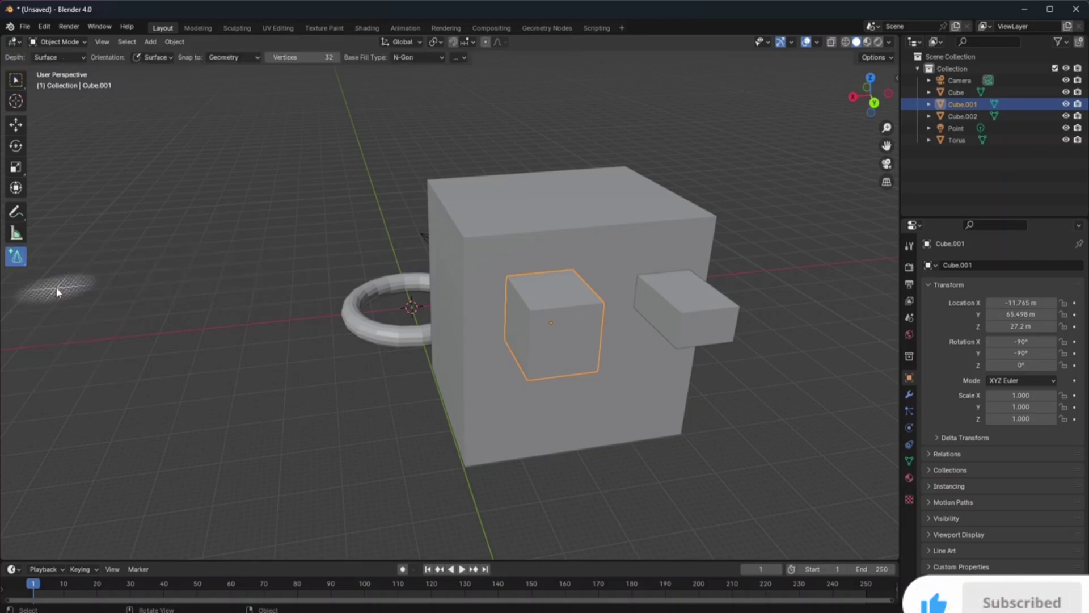
left_click(472, 193)
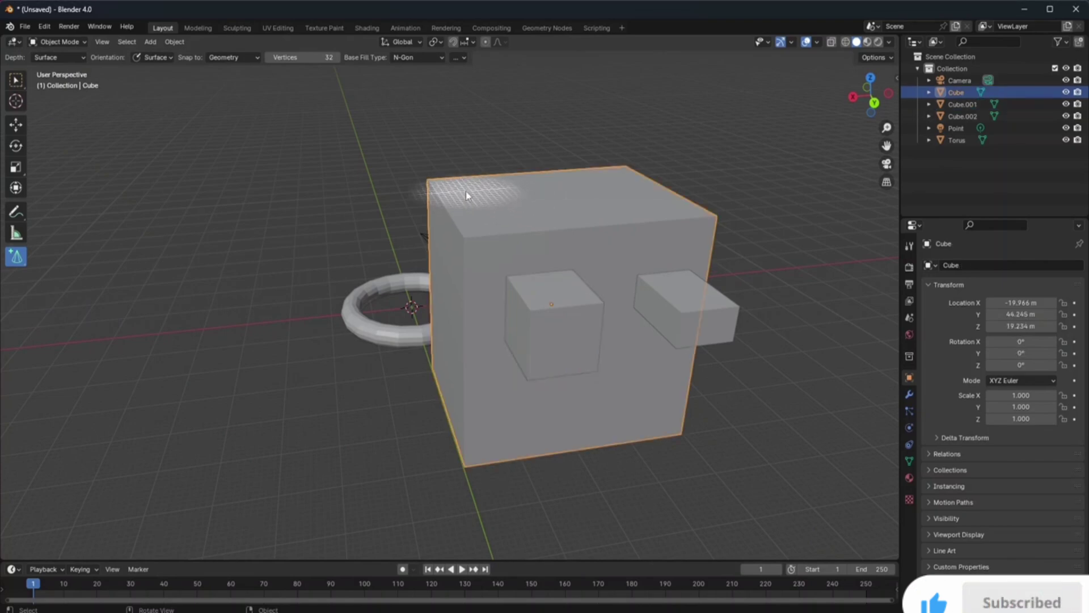
left_click_drag(466, 193, 527, 213)
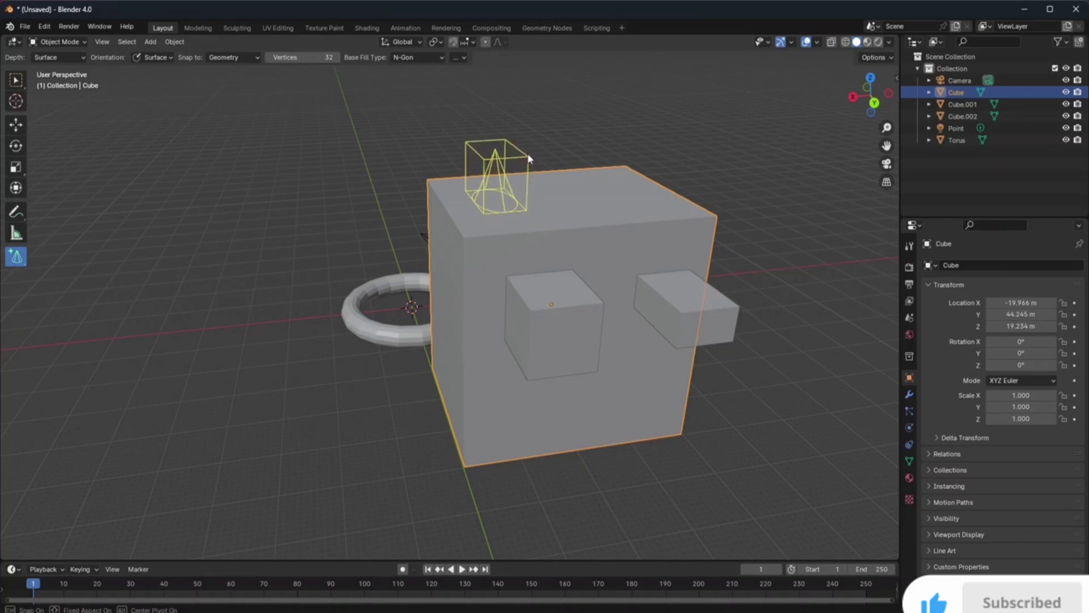
left_click(539, 105)
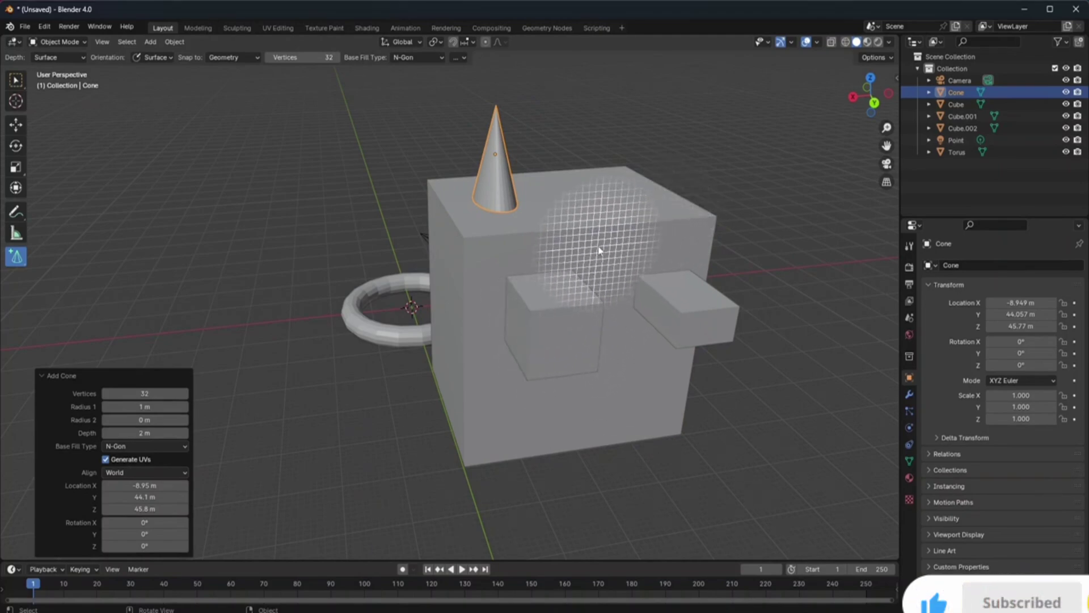
left_click_drag(599, 247, 625, 274)
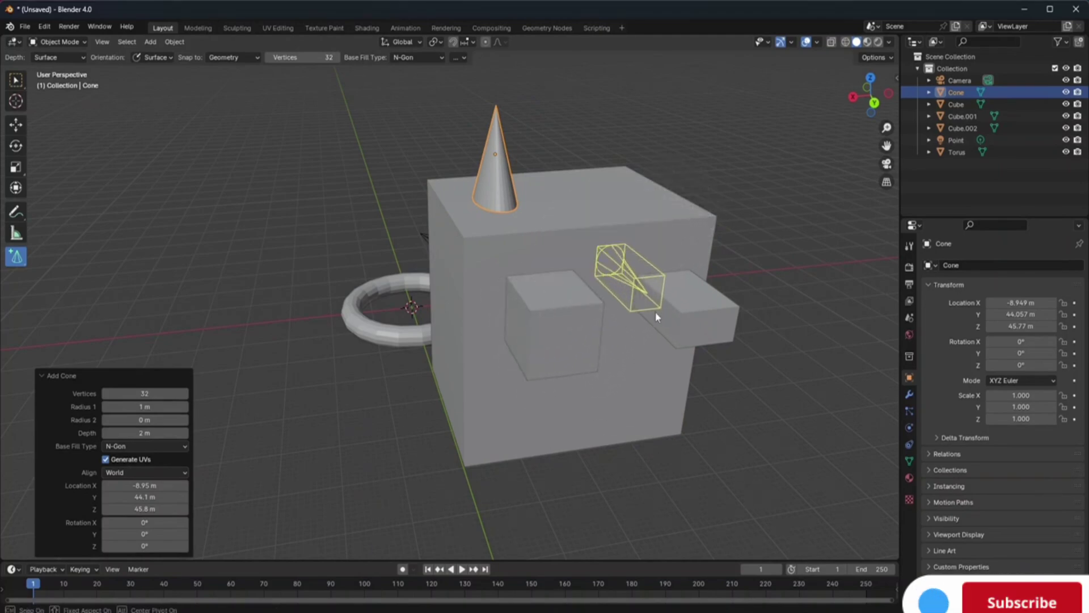
left_click(660, 313)
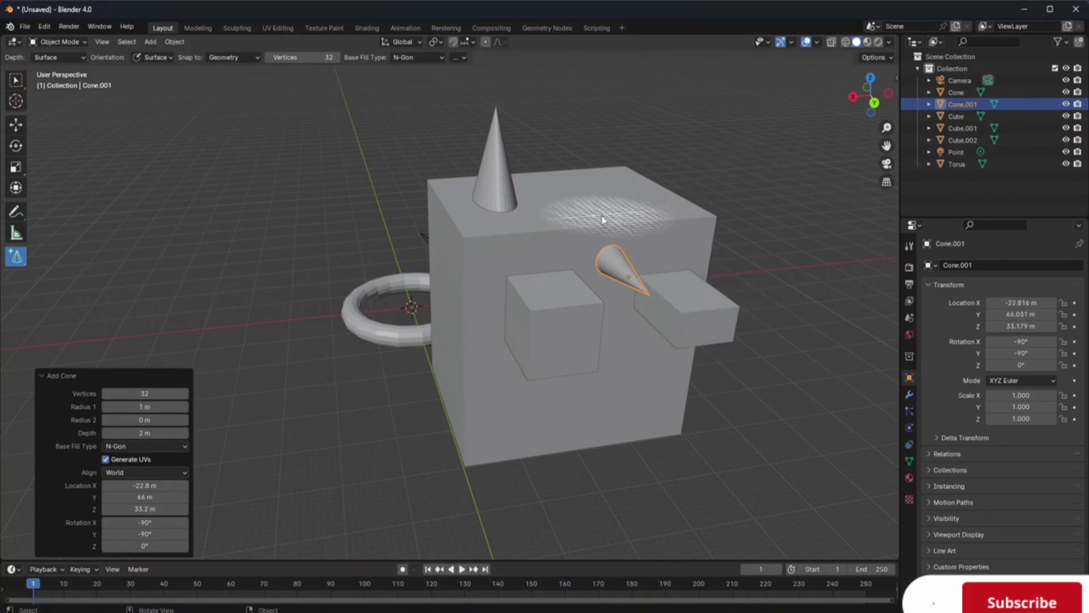
Draw a wide 34-vertex cylinder on the large cube's top face beside the cone, at about X -24.3, Y 44.7 m
left_click_drag(17, 257, 79, 311)
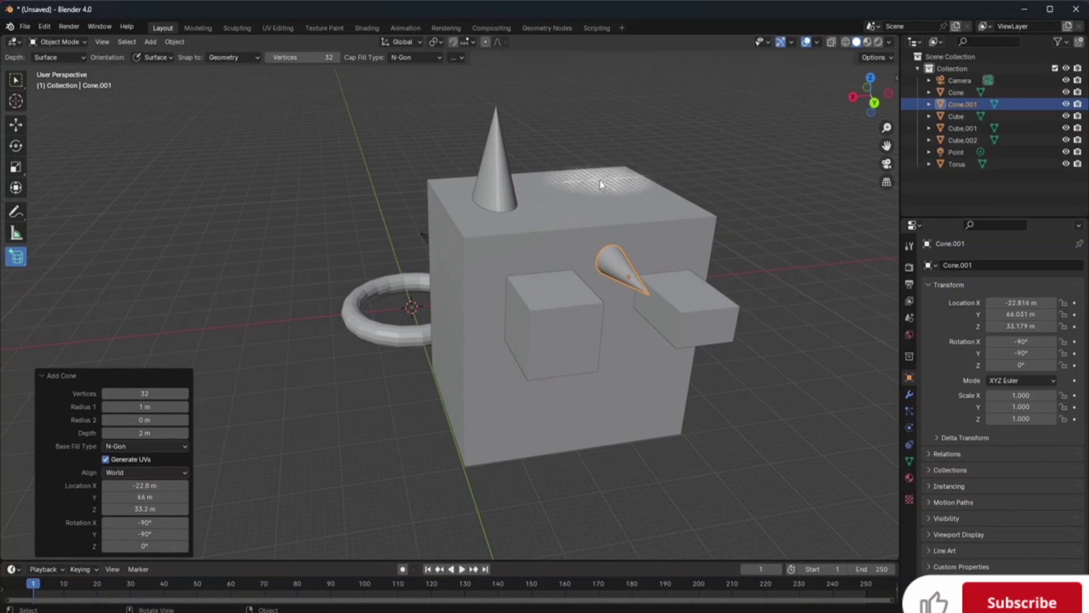
left_click_drag(602, 179, 564, 214)
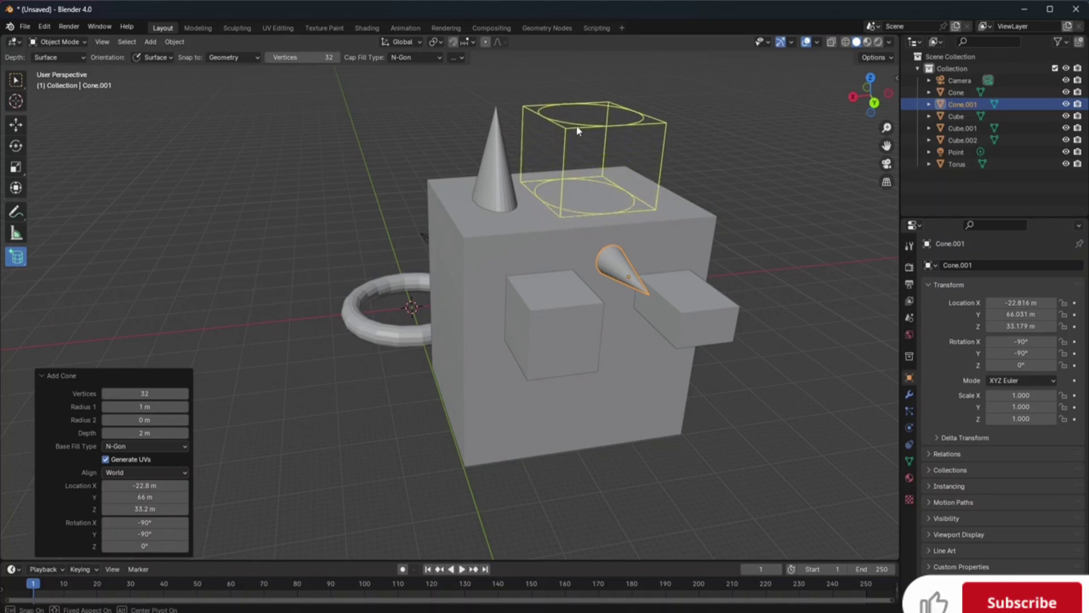
left_click(575, 103)
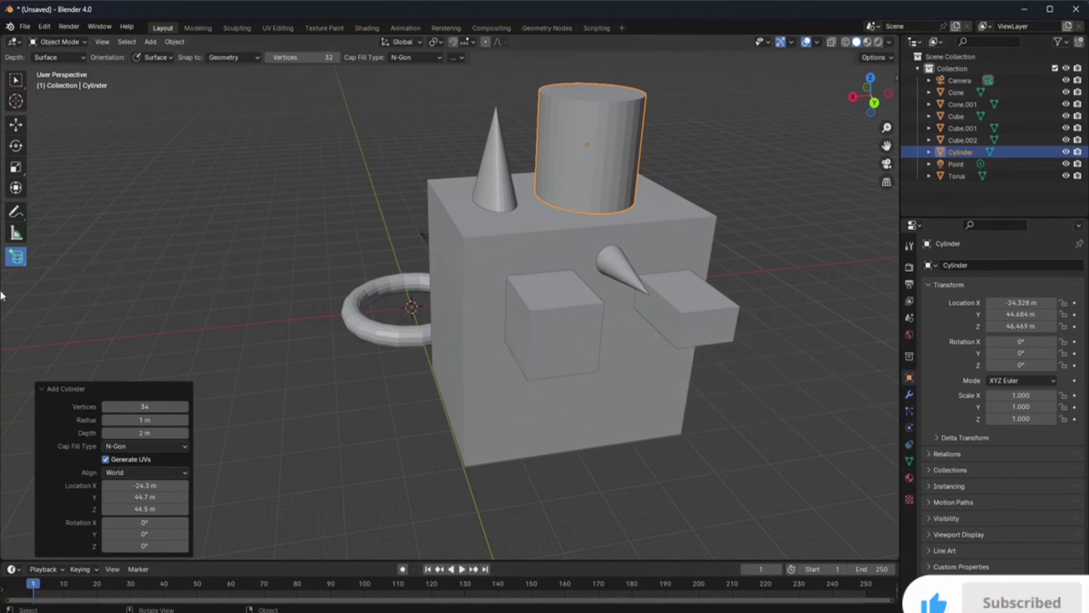
Draw a small UV sphere with 32 segments and 16 rings on the large cube's top face at the base of the cone
left_click_drag(16, 256, 54, 300)
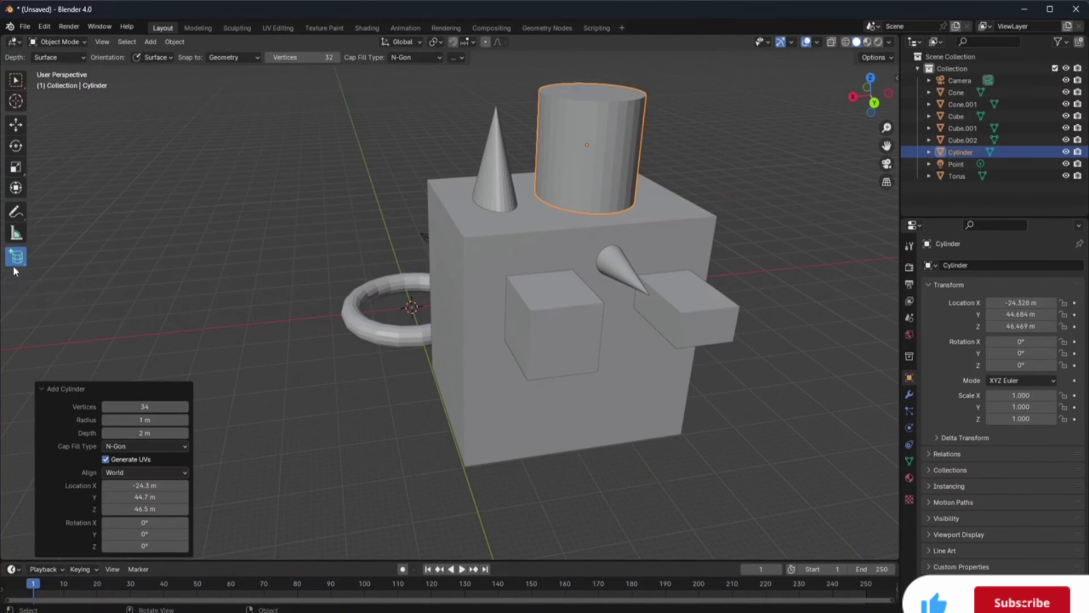
left_click_drag(14, 262, 64, 337)
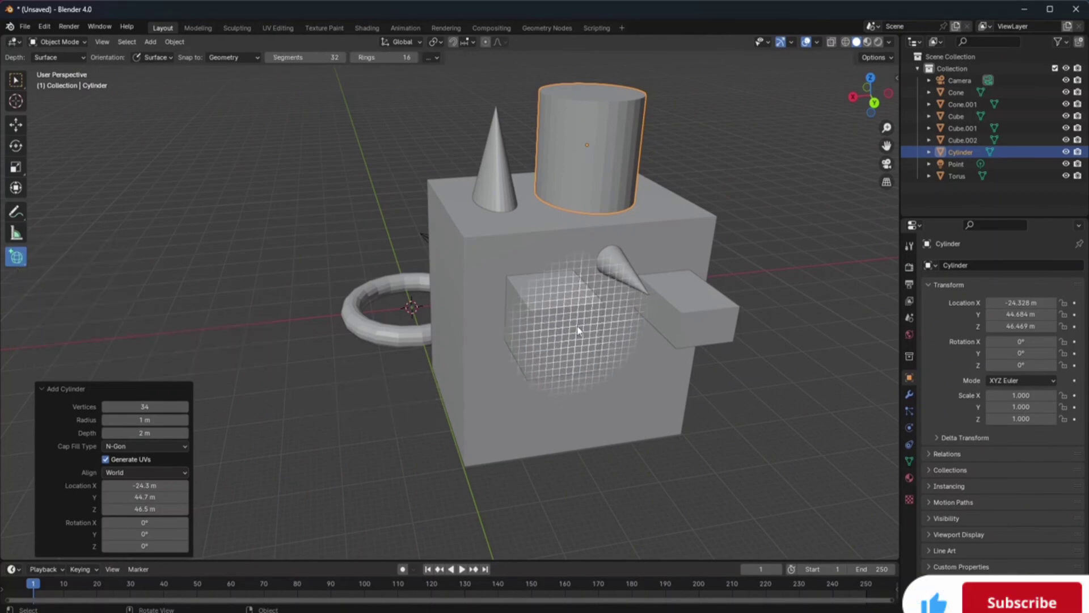
left_click_drag(551, 310, 498, 226)
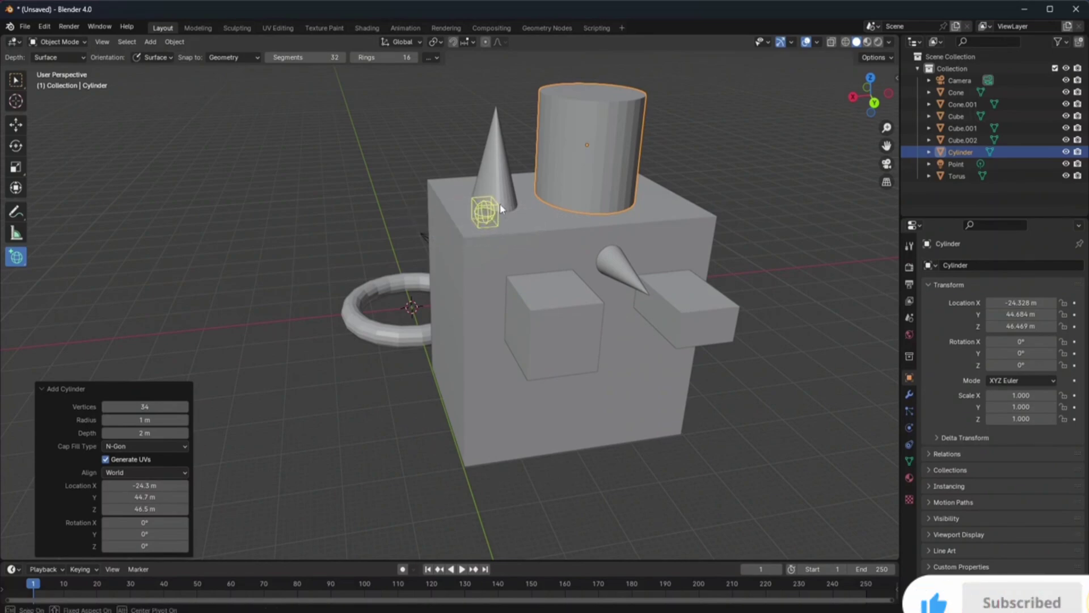
left_click(499, 204)
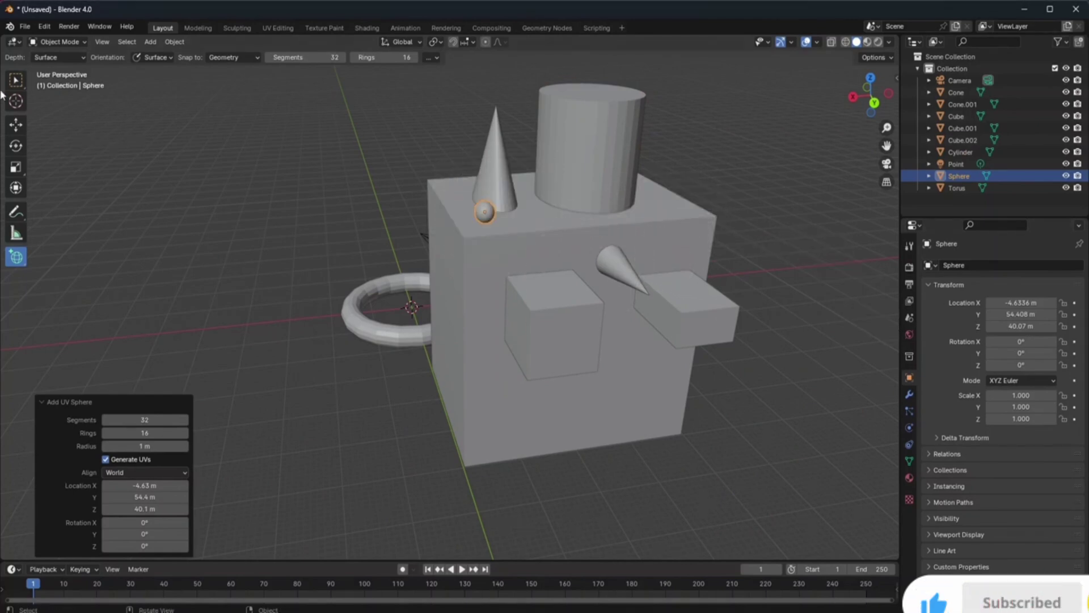
Move the small sphere to about X -1.61 m and Y 58.15 m, and deselect it
left_click(16, 81)
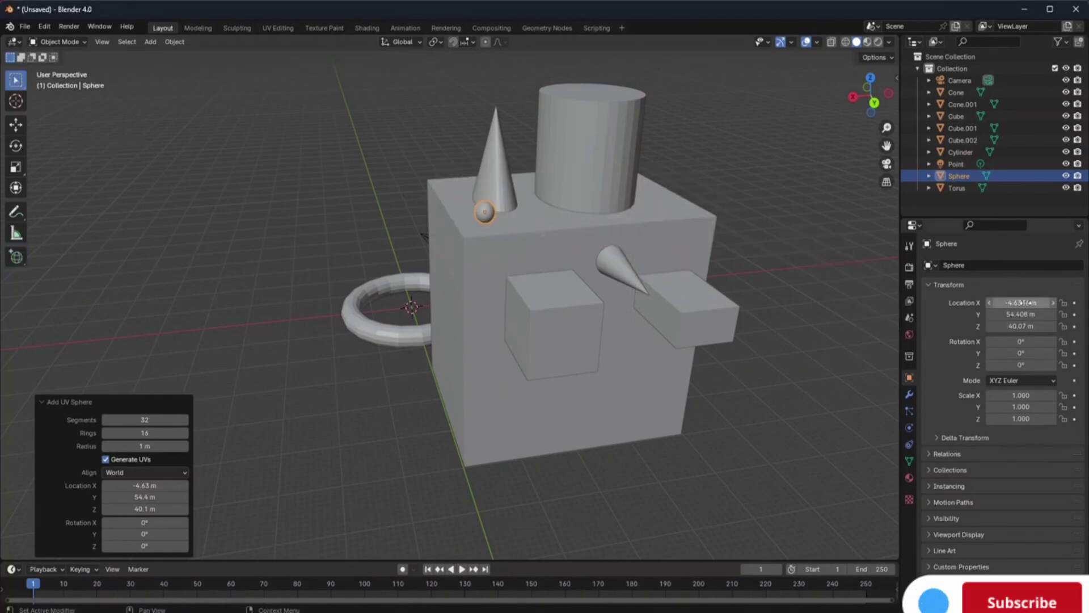
mouse_move(1024, 303)
left_mouse_down()
mouse_move(1037, 302)
mouse_move(1024, 303)
left_mouse_up()
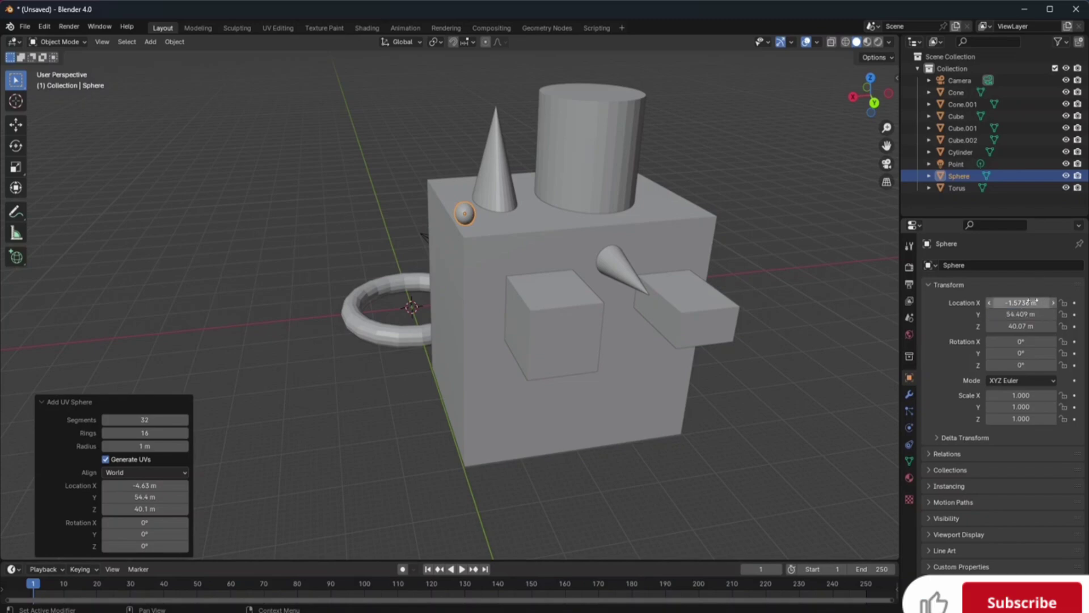
left_click_drag(1031, 302, 1030, 302)
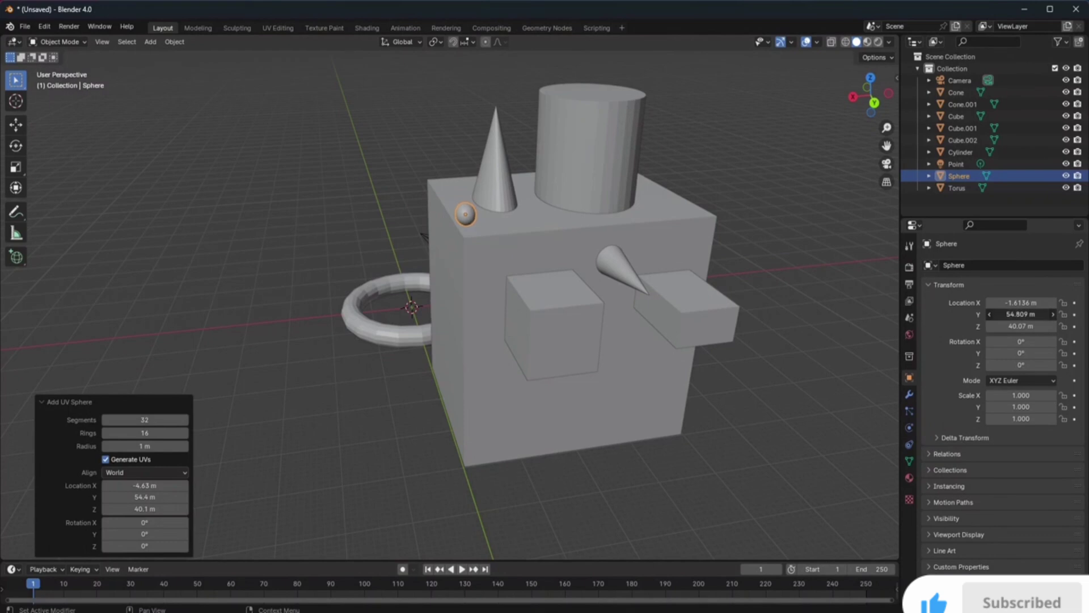
left_click_drag(1021, 314, 1060, 314)
left_click(173, 169)
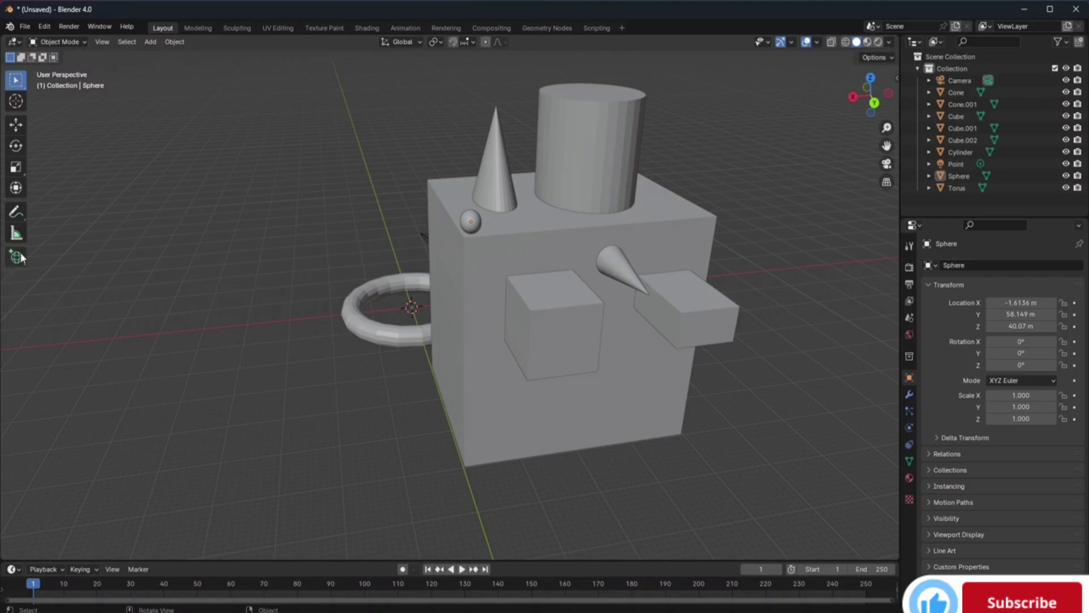
Draw an ico sphere with 2 subdivisions at the large cube's front face just above the first small box, and clear the selection
left_click_drag(20, 259, 80, 368)
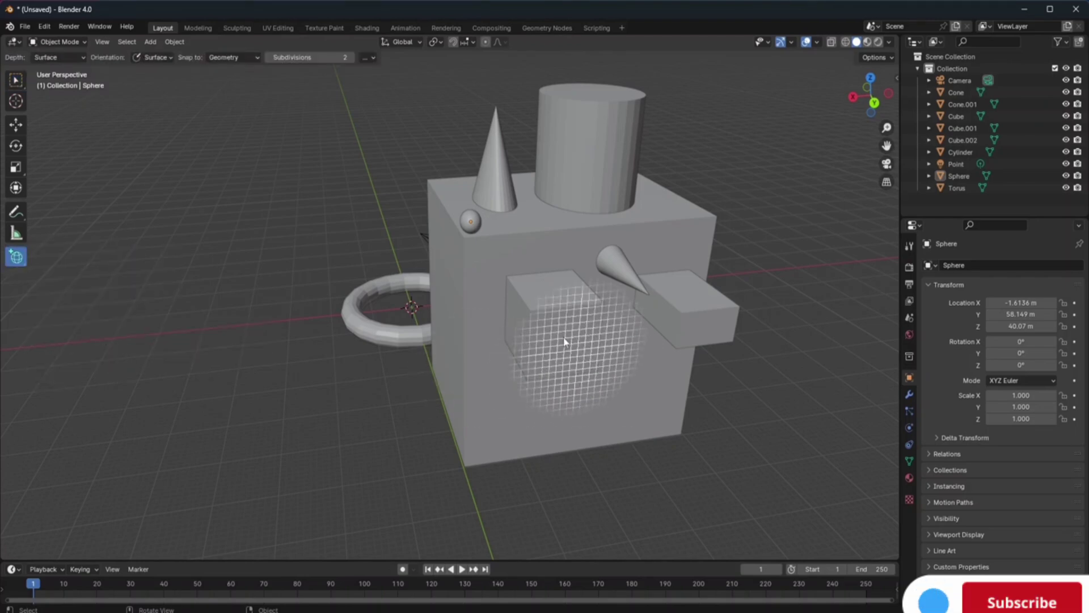
mouse_move(542, 270)
left_mouse_down()
mouse_move(576, 297)
mouse_move(557, 273)
left_mouse_up()
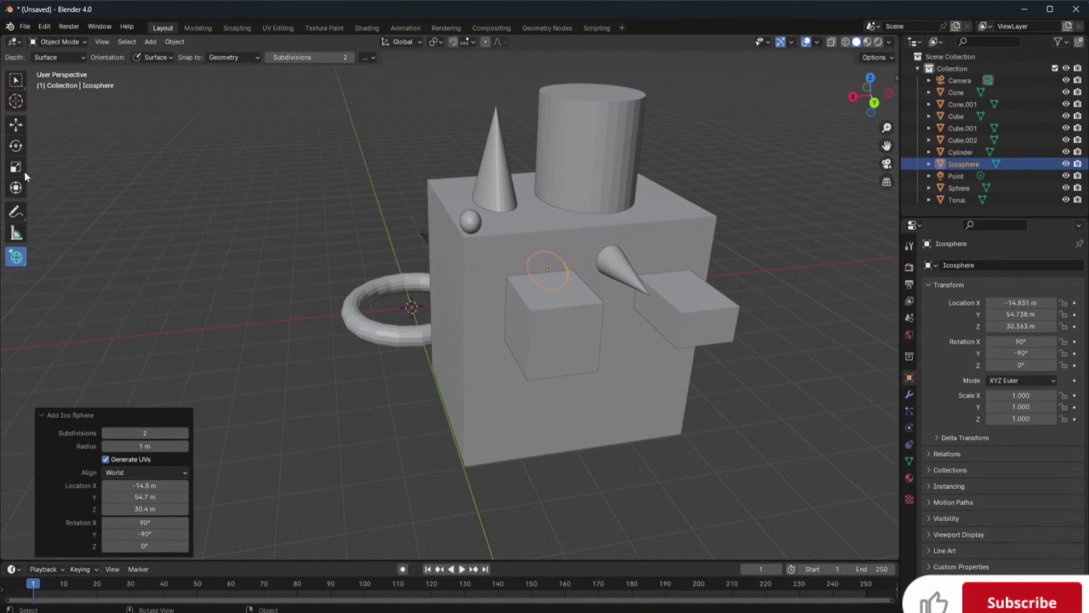
left_click(16, 80)
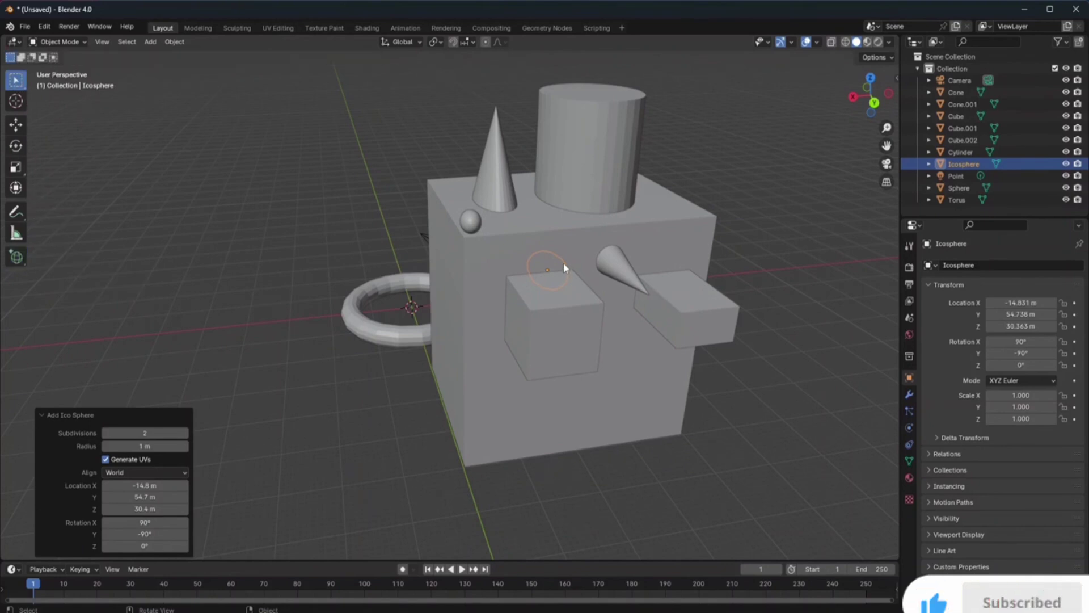
left_click(549, 270)
left_click(549, 276)
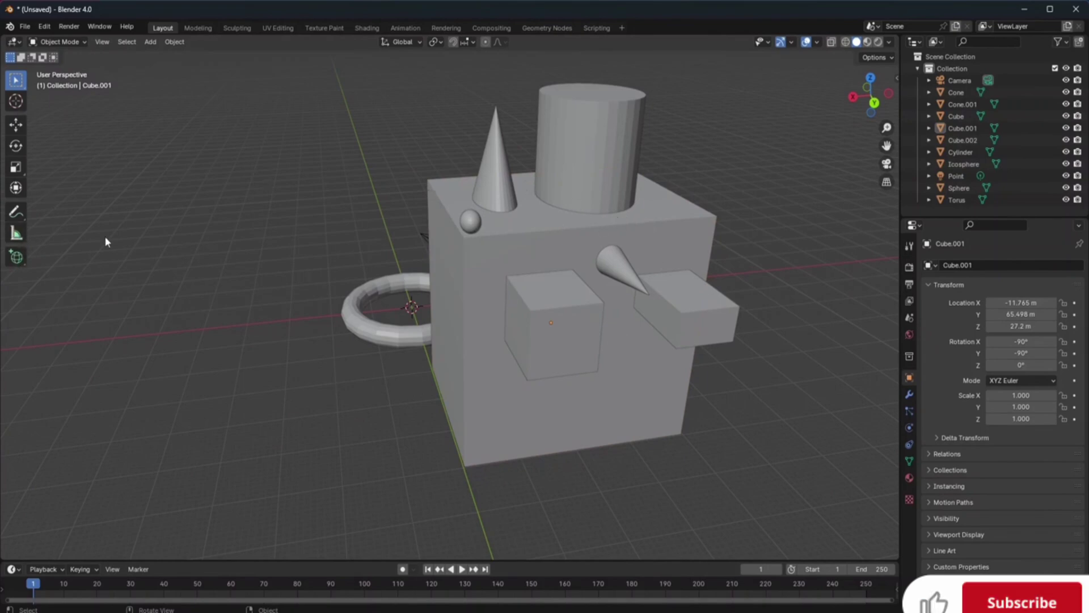
Draw a small ico sphere with 2 subdivisions on the large cube's top face between the cone and the cylinder, and deselect it
left_click(16, 257)
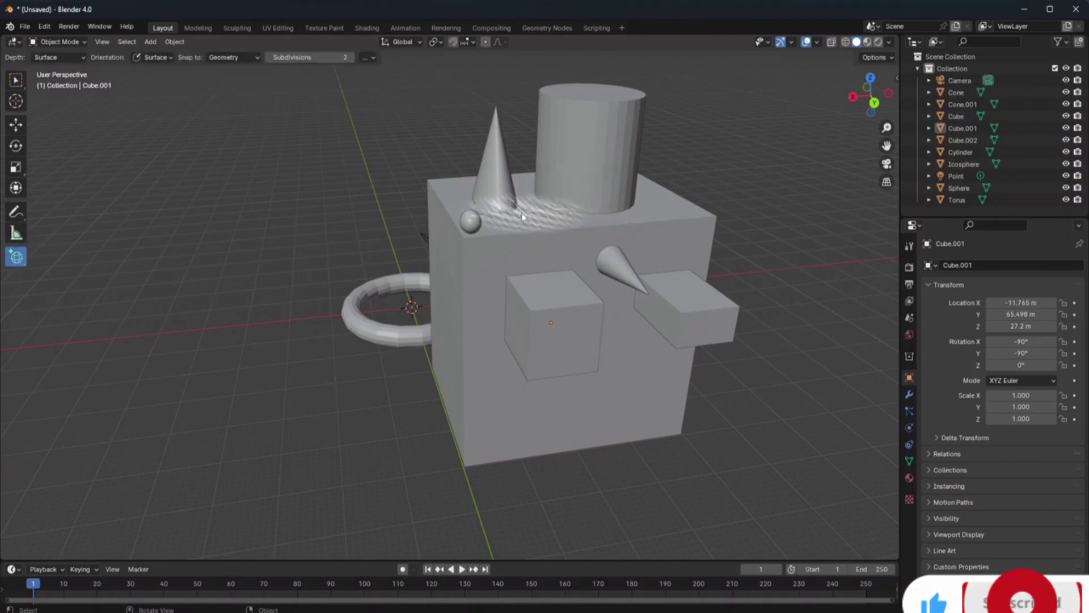
left_click_drag(516, 213, 534, 223)
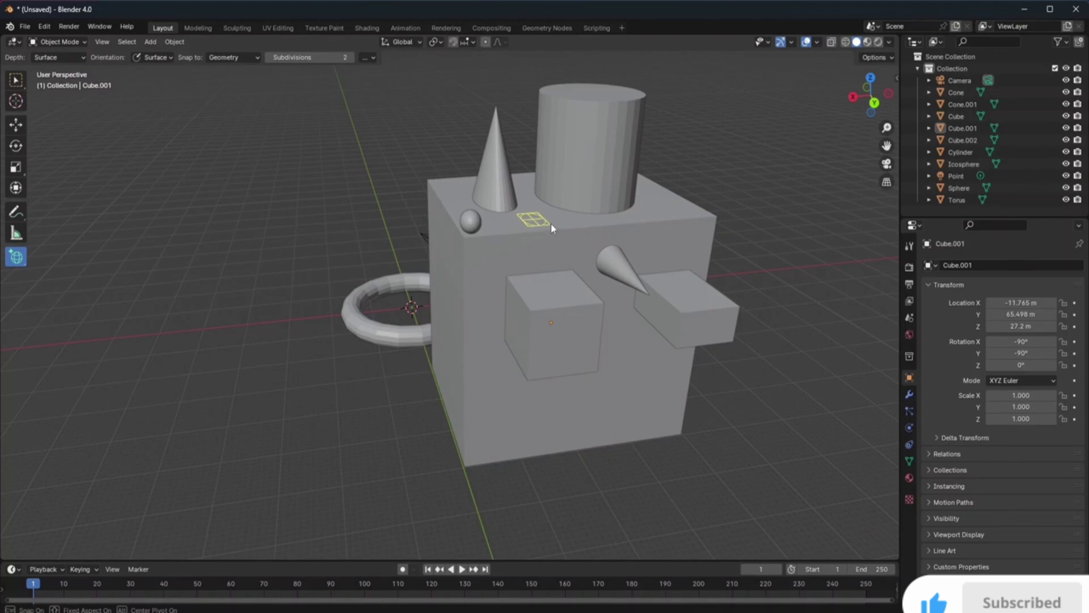
left_click(546, 207)
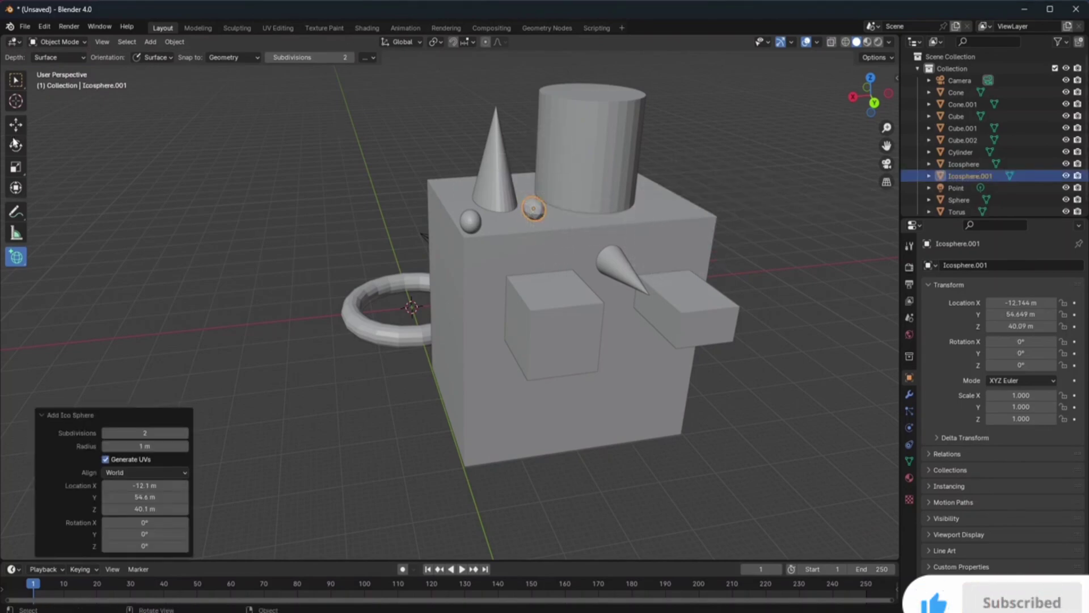
left_click(17, 82)
left_click(151, 175)
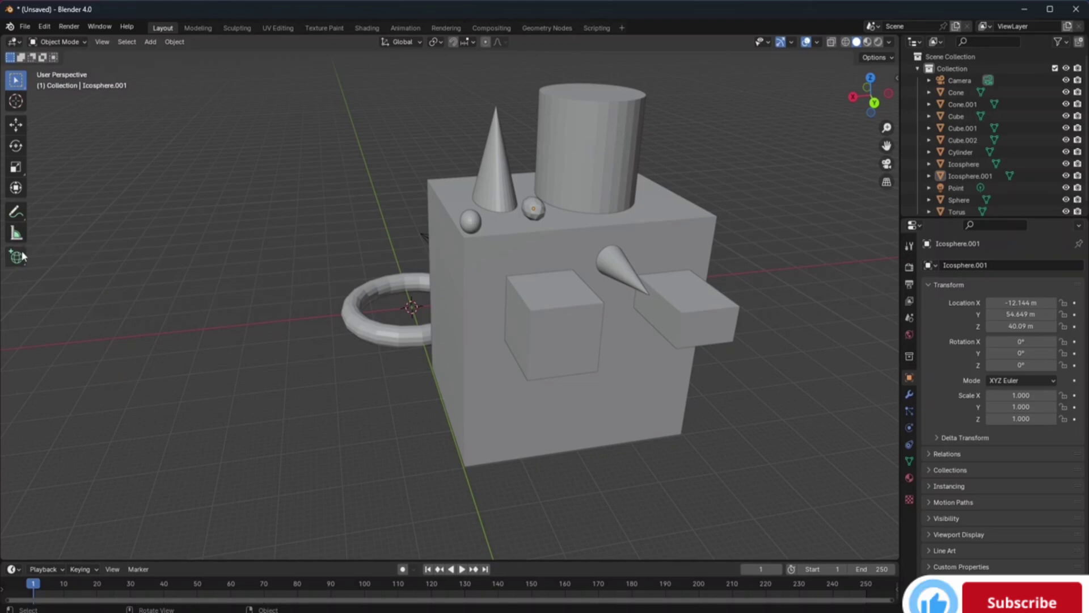
Draw a wide, flat box at the lower front corner of the large cube, at about X -7.26, Z 2.2 m, and clear the selection
left_click_drag(23, 256, 61, 262)
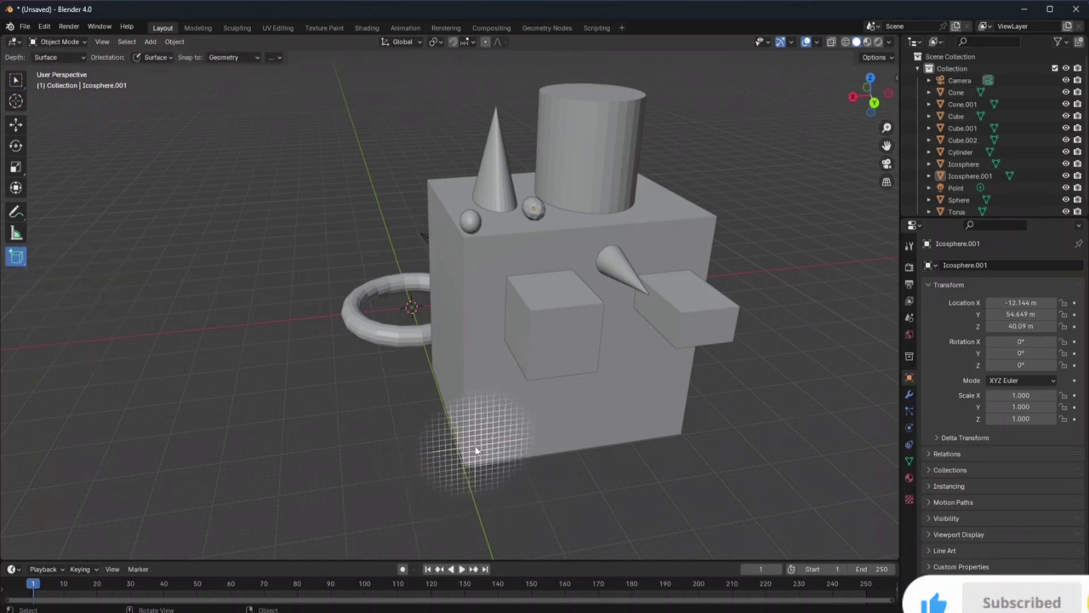
left_click_drag(466, 447, 542, 461)
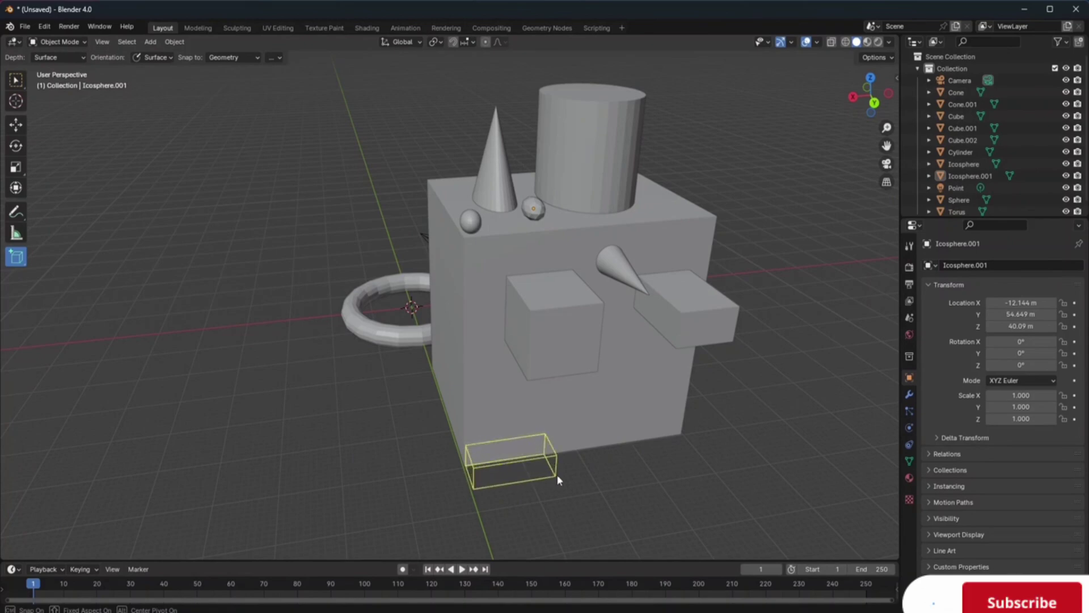
left_click(560, 482)
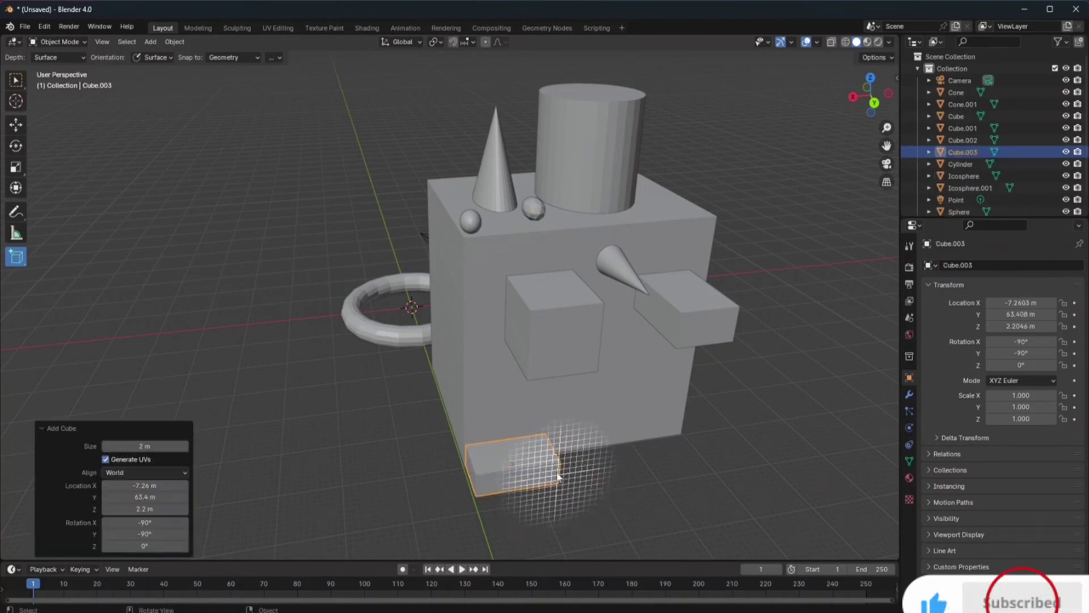
left_click(493, 426)
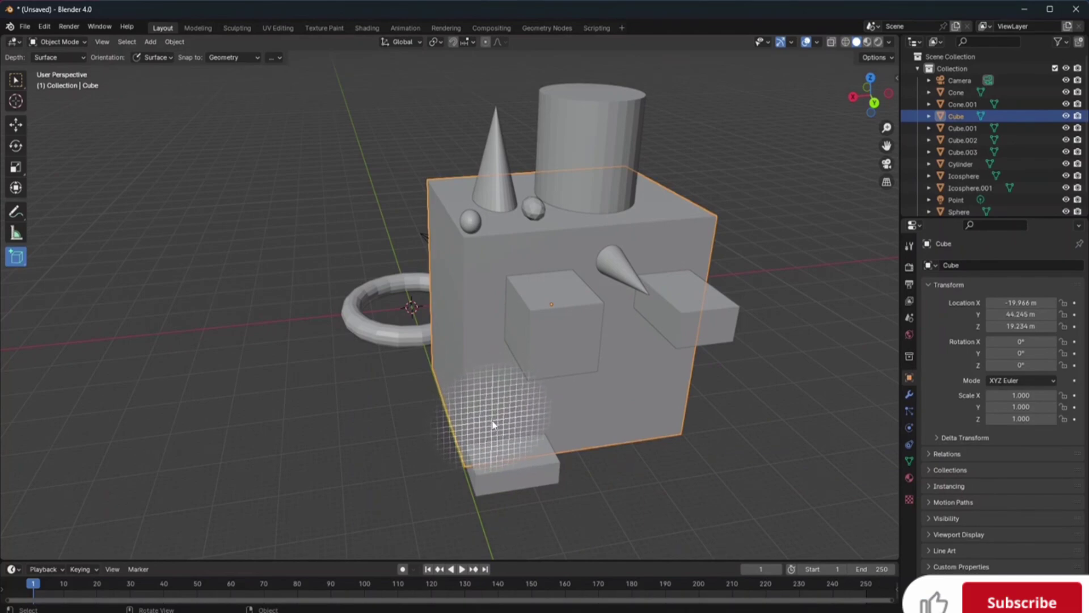
left_click(114, 311)
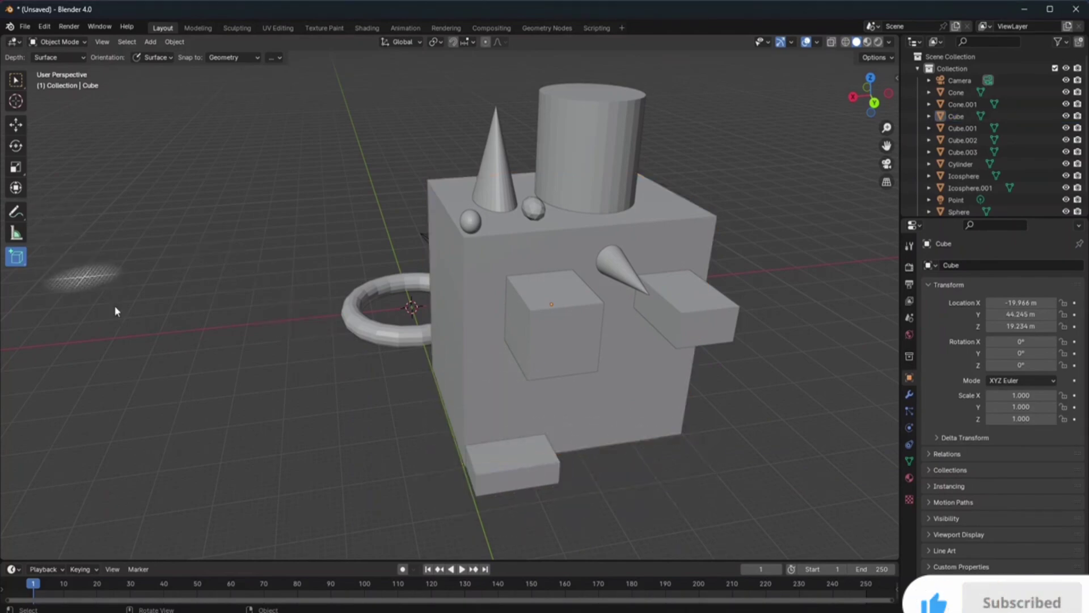
Draw four small boxes in a column up the large cube's front face, at heights of about 8.8, 17, 24.3 and 30.1 m
left_click_drag(481, 415, 519, 420)
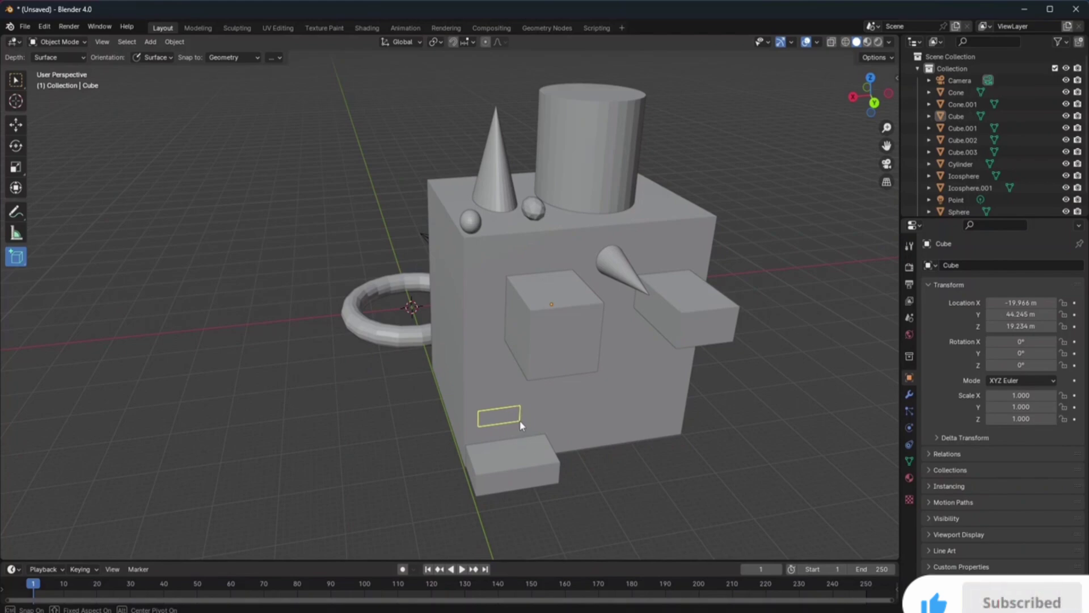
left_click(532, 441)
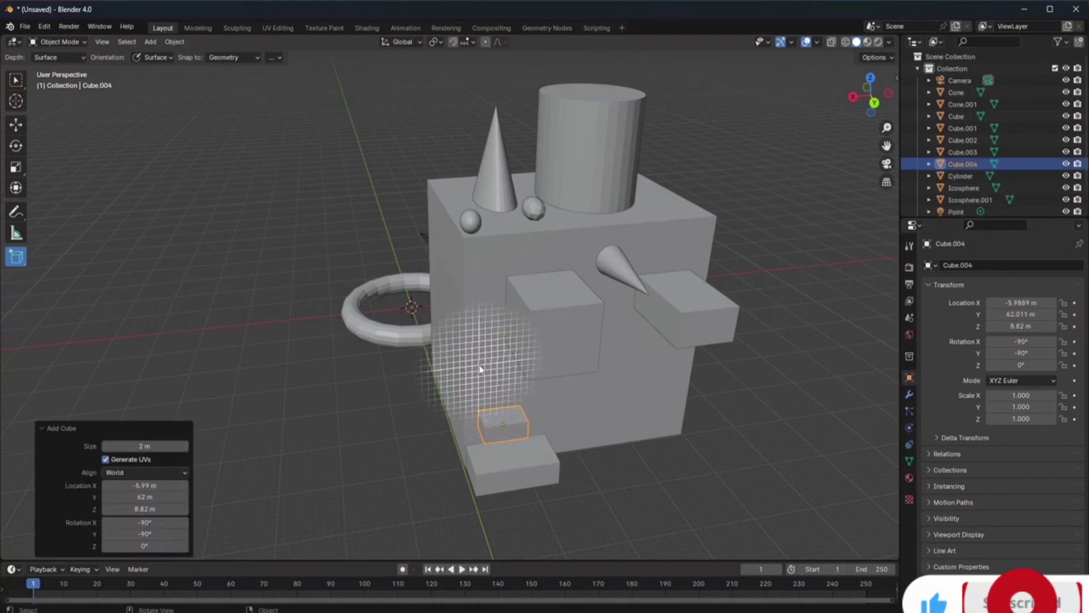
left_click_drag(480, 369, 506, 379)
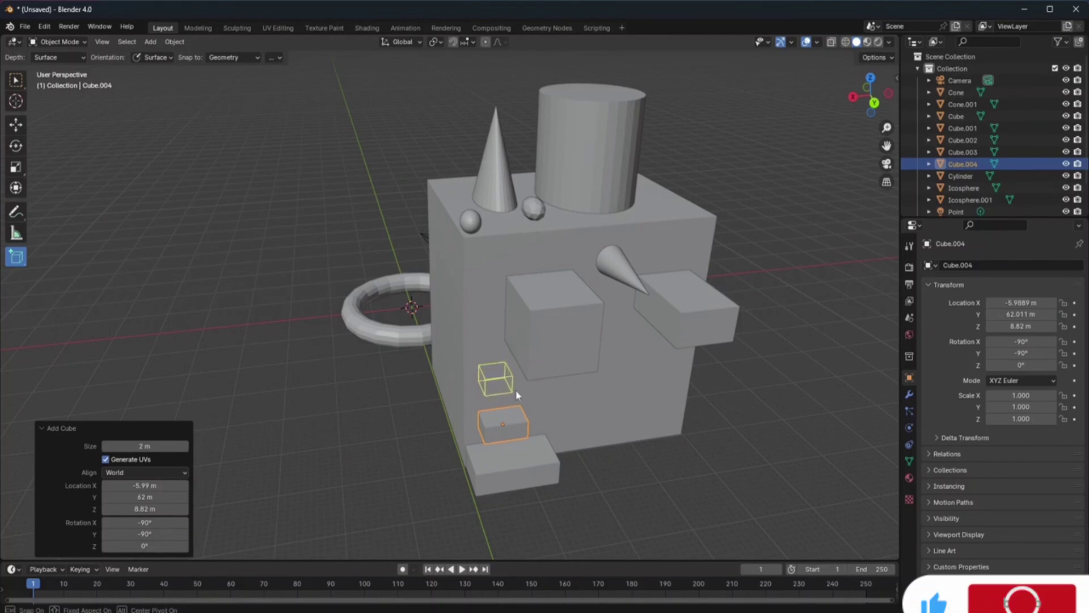
left_click(516, 394)
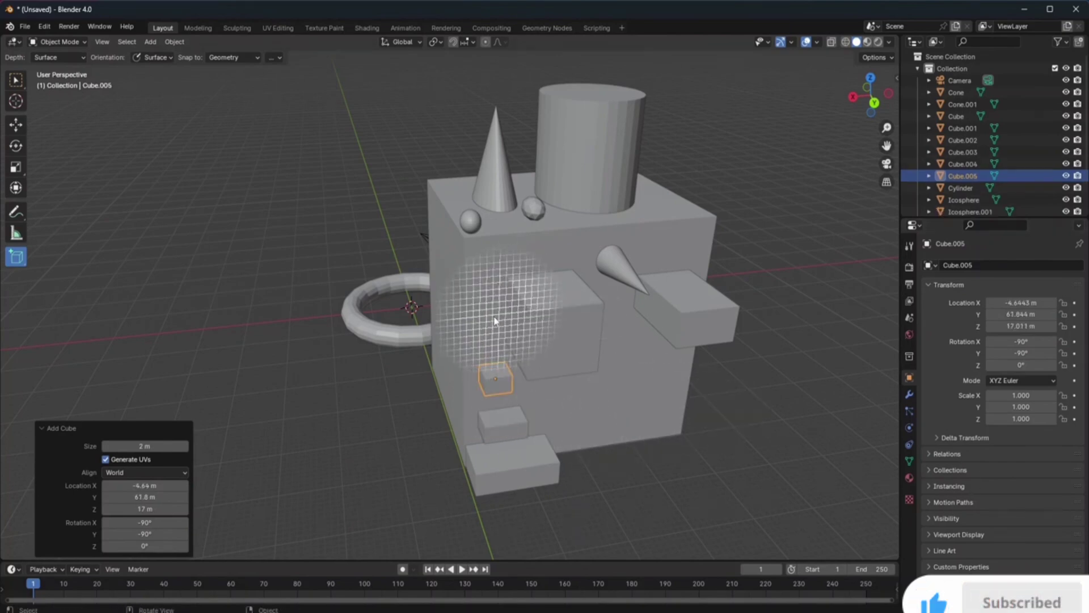
left_click_drag(478, 318, 497, 340)
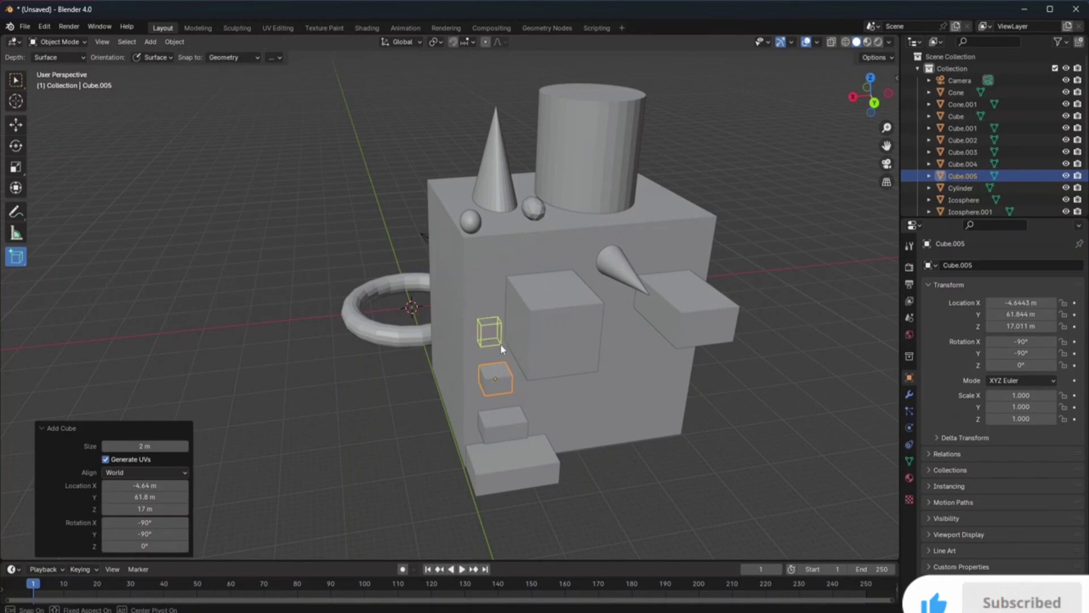
left_click(501, 349)
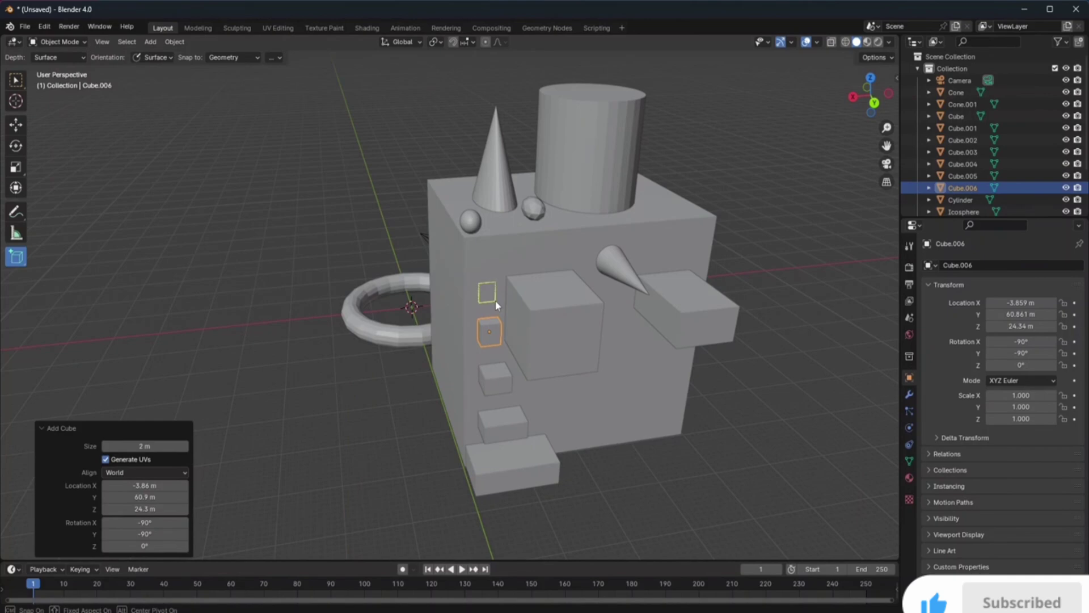
left_click(498, 304)
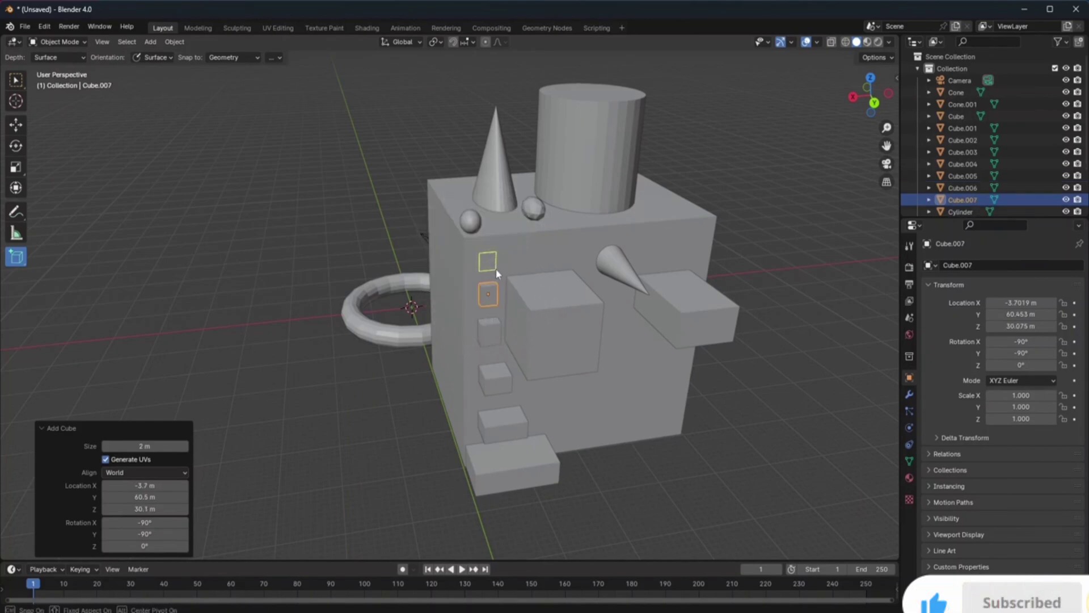
Draw a long, thin box across the front face above the column of small boxes, at about X -10.9, Z 35.3 m, and deselect it
left_click_drag(503, 264, 587, 253)
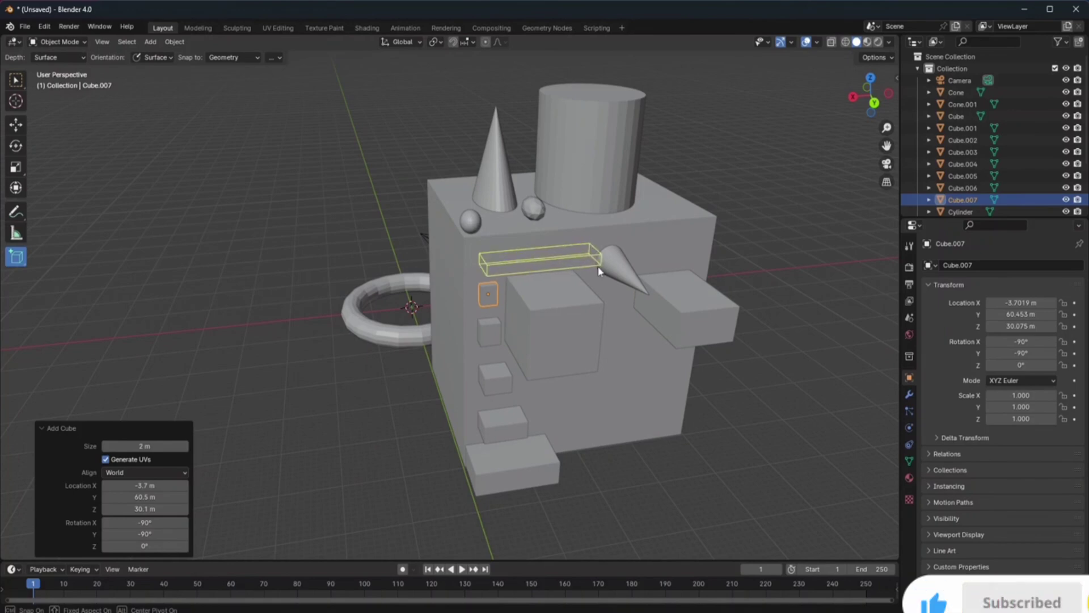
left_click(593, 260)
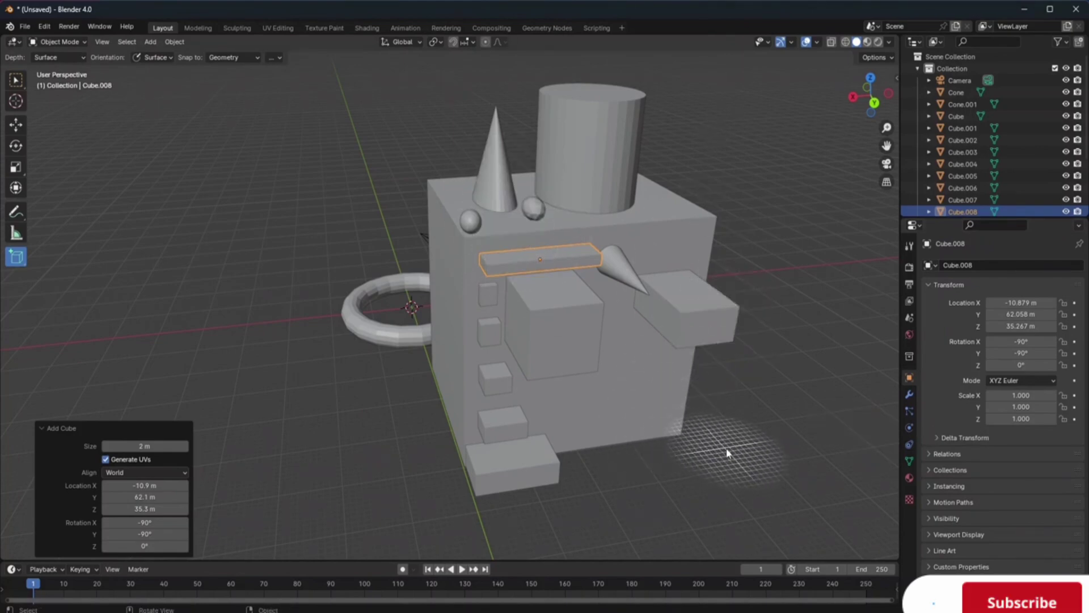
left_click(16, 80)
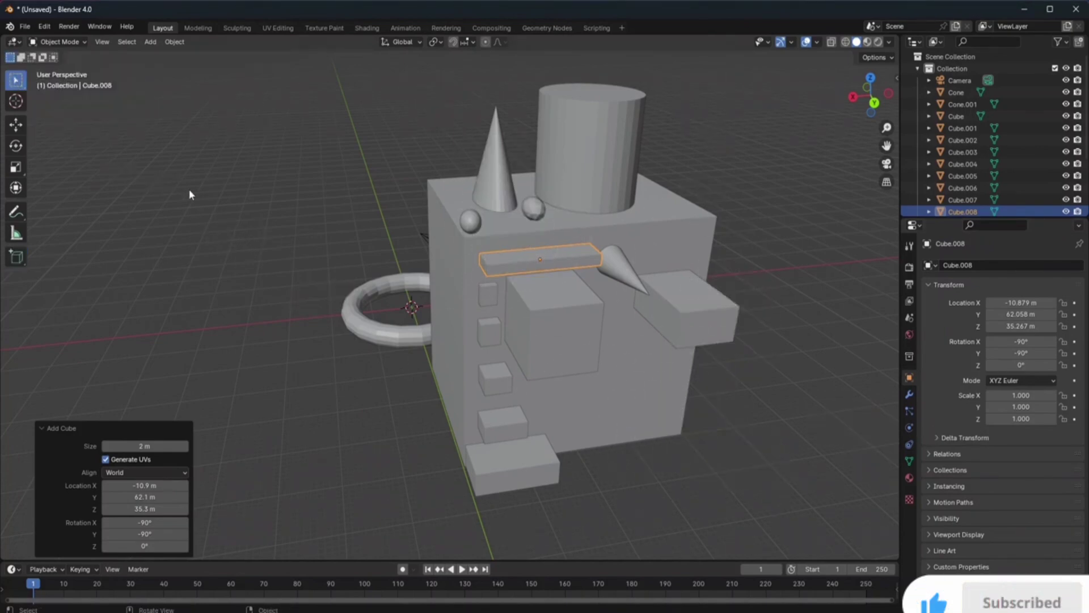
left_click(157, 233)
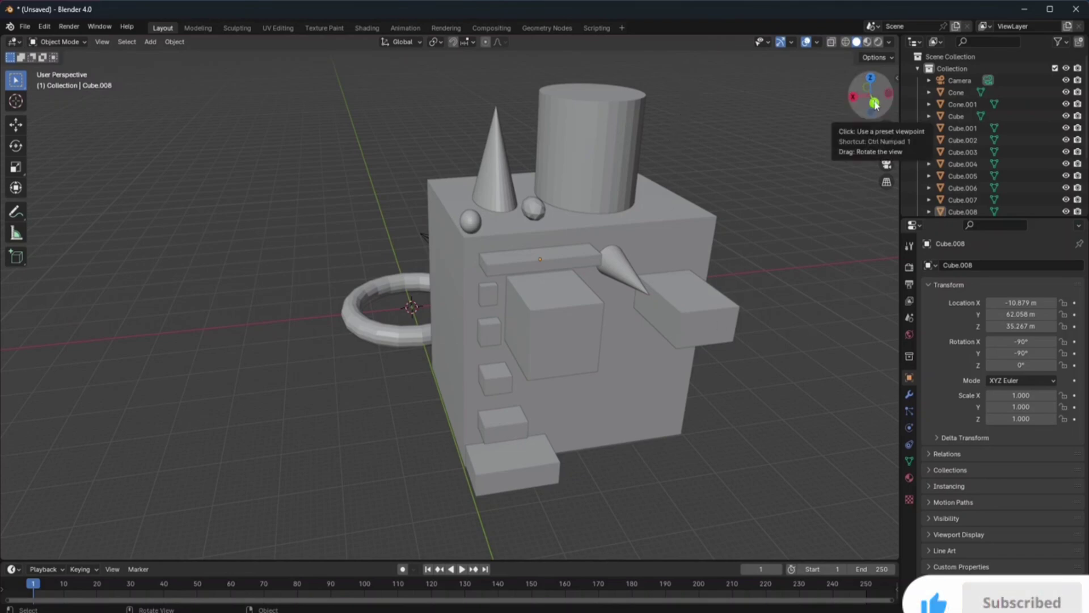
Rotate the 3D view around the large cube to examine the model from the back and the side
left_click_drag(876, 109, 808, 113)
left_click_drag(553, 288, 596, 296)
middle_click_drag(596, 296, 669, 294)
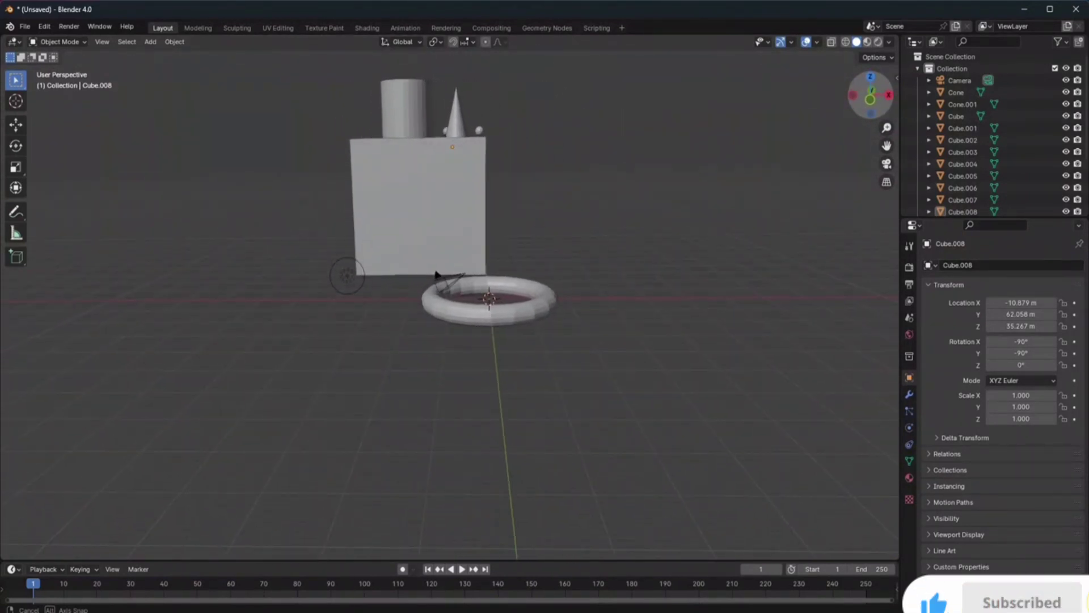
middle_click_drag(436, 274, 613, 292)
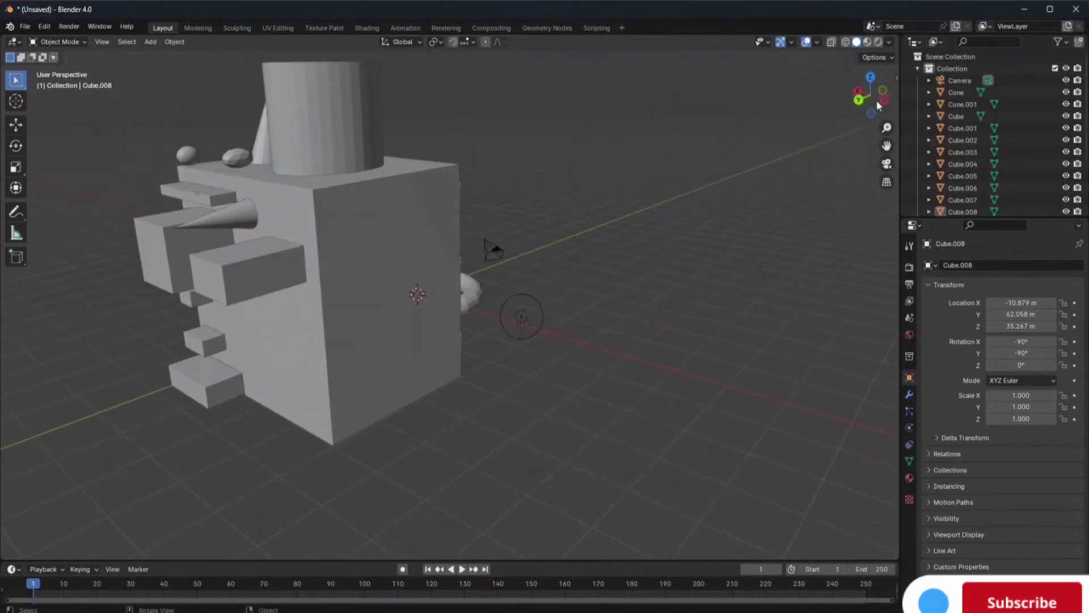